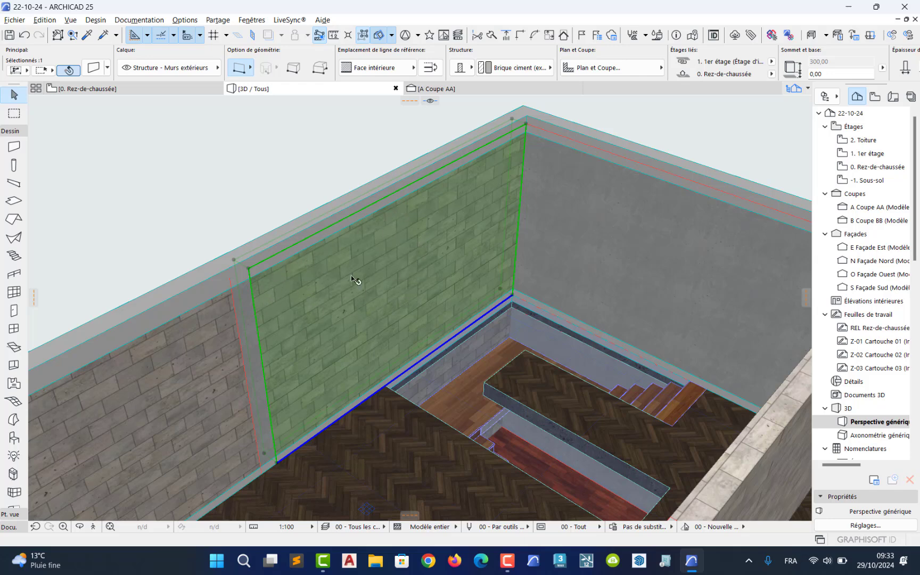
mouse_move(394, 314)
middle_down()
mouse_move(410, 277)
mouse_move(403, 318)
middle_up()
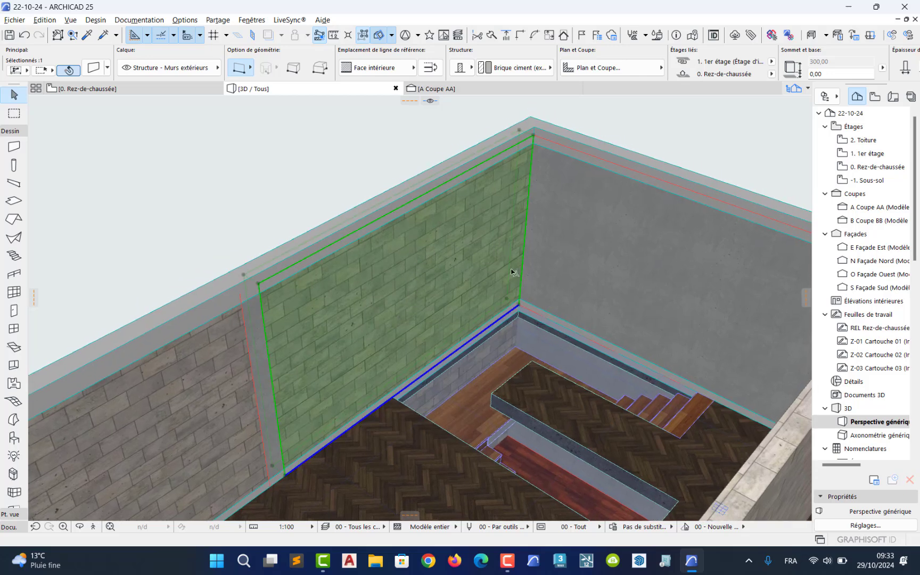
click(451, 288)
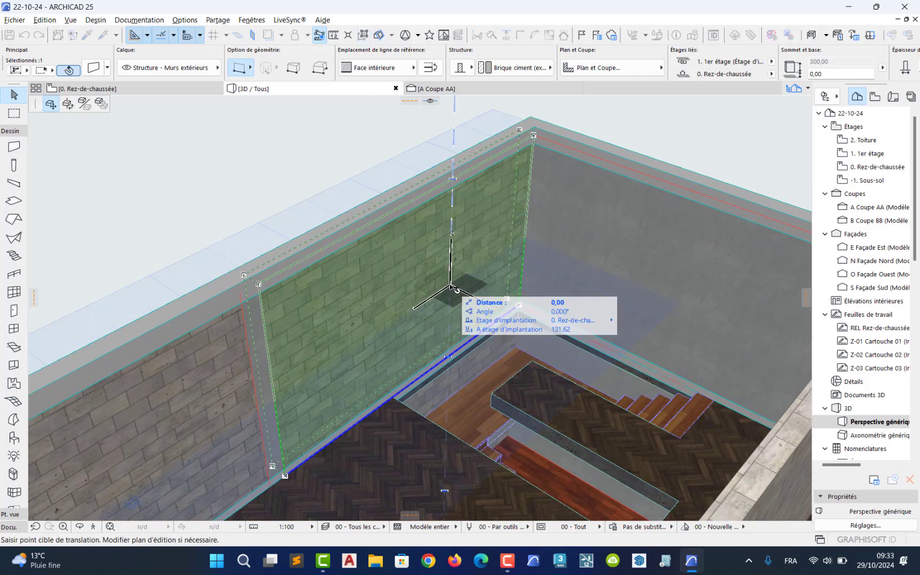
click(431, 311)
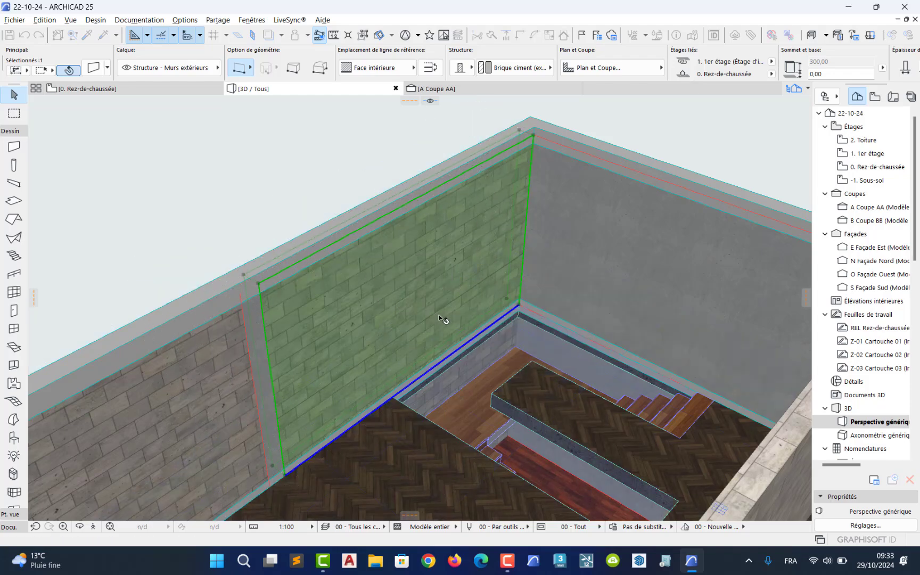
- Show only the selected green-highlighted brick wall in the 3D view, hiding the rest of the building
mouse_move(502, 292)
shift+middle_down()
mouse_move(375, 274)
mouse_move(504, 283)
shift+middle_up()
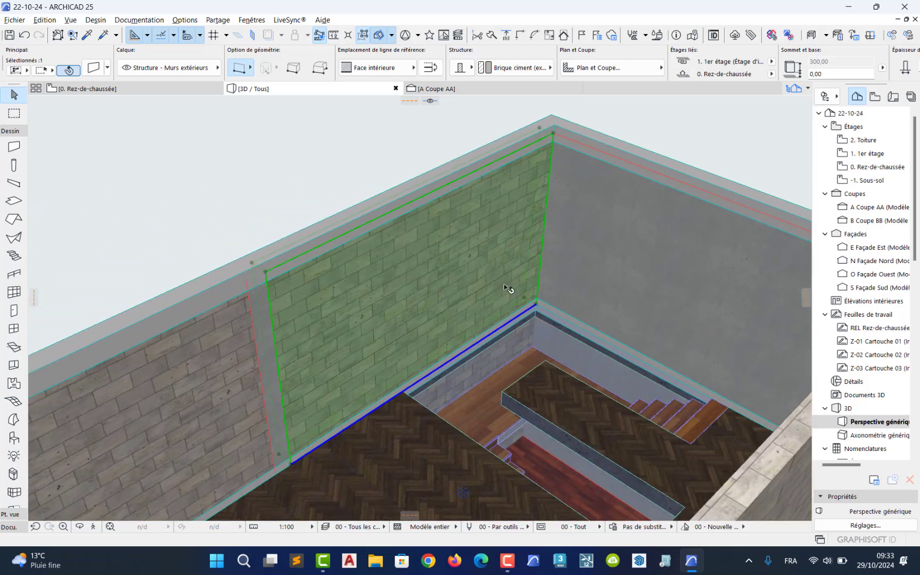
right_click(451, 264)
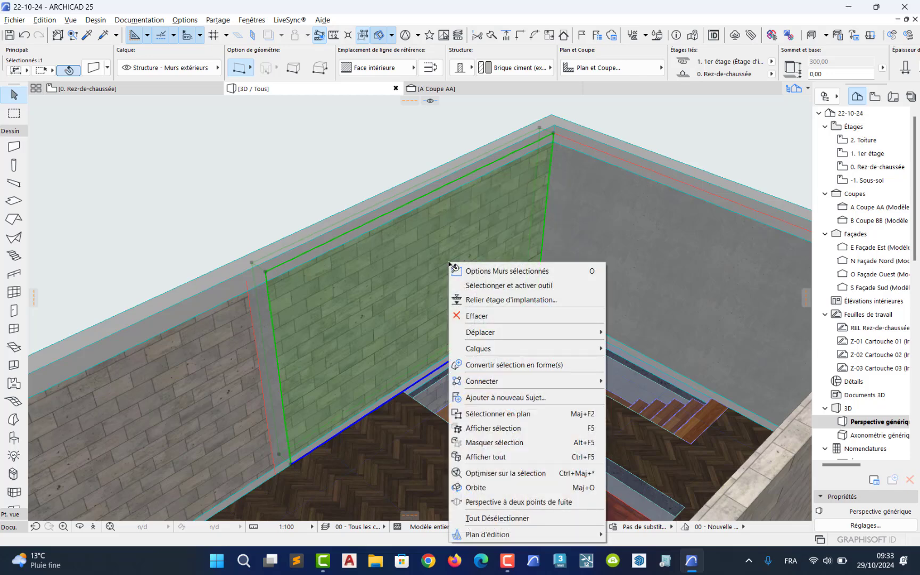
click(574, 433)
middle_drag(472, 257, 466, 281)
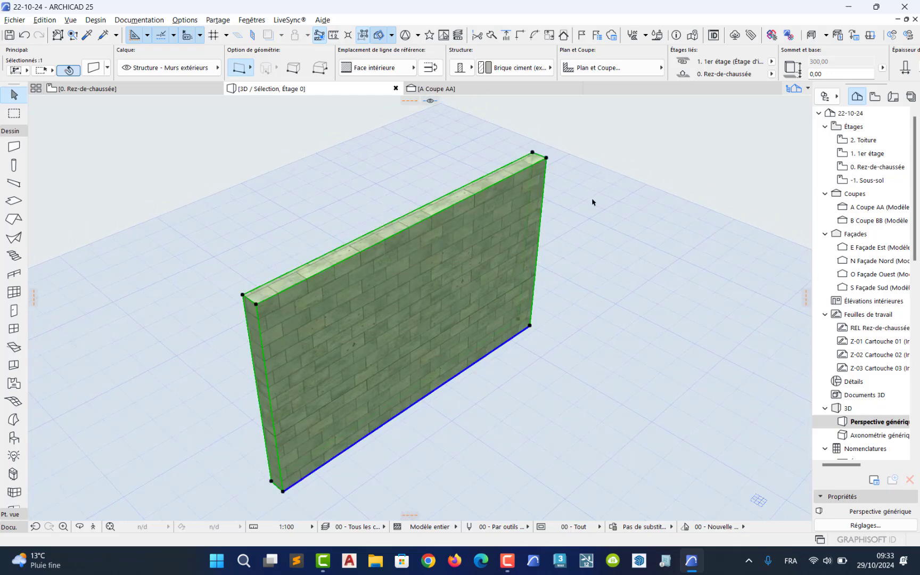
- Reselect the isolated brick wall and check its geometry and structure options without changing them
click(597, 238)
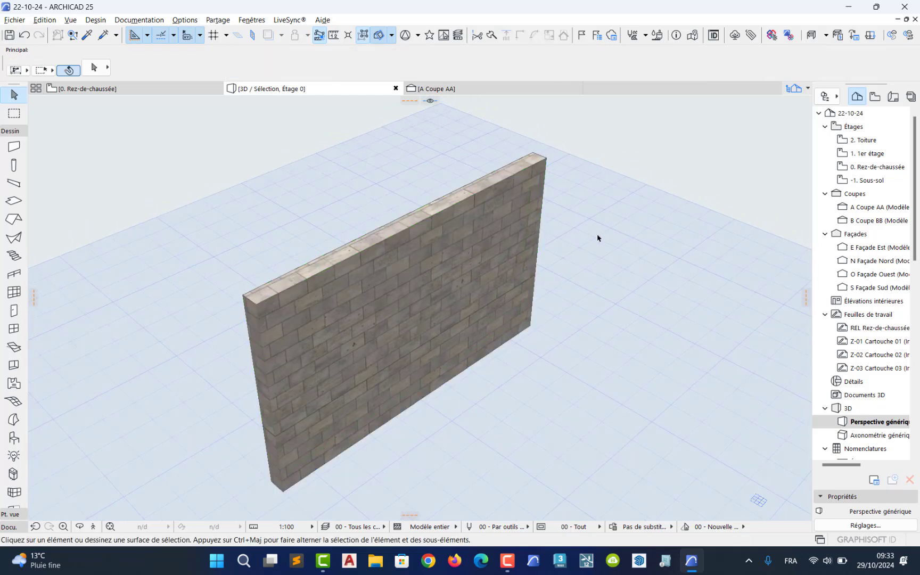
click(500, 233)
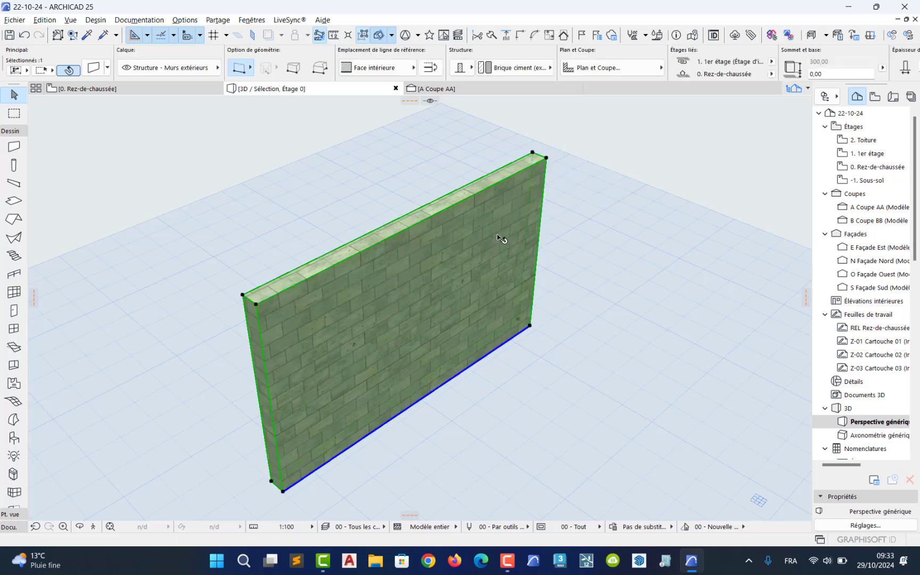
scroll(412, 262, up, 3)
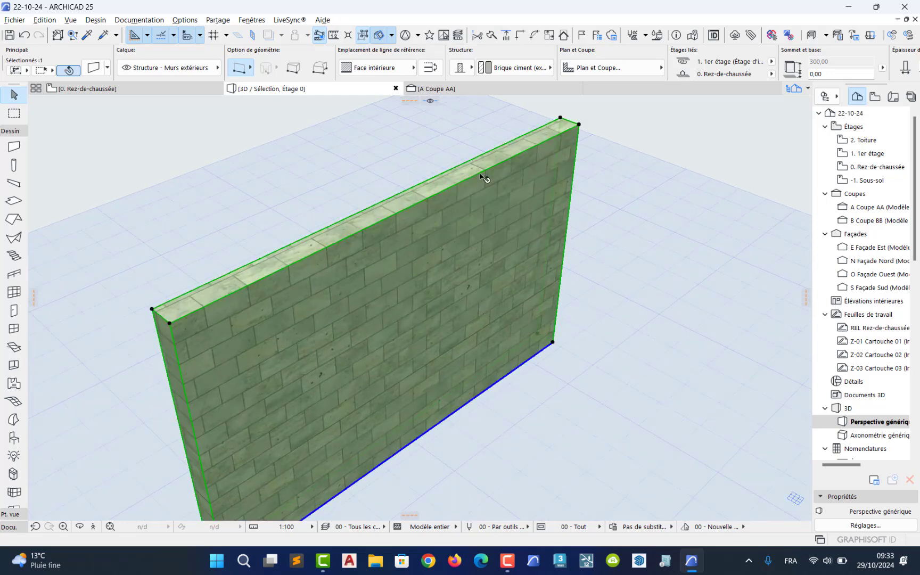
mouse_move(542, 147)
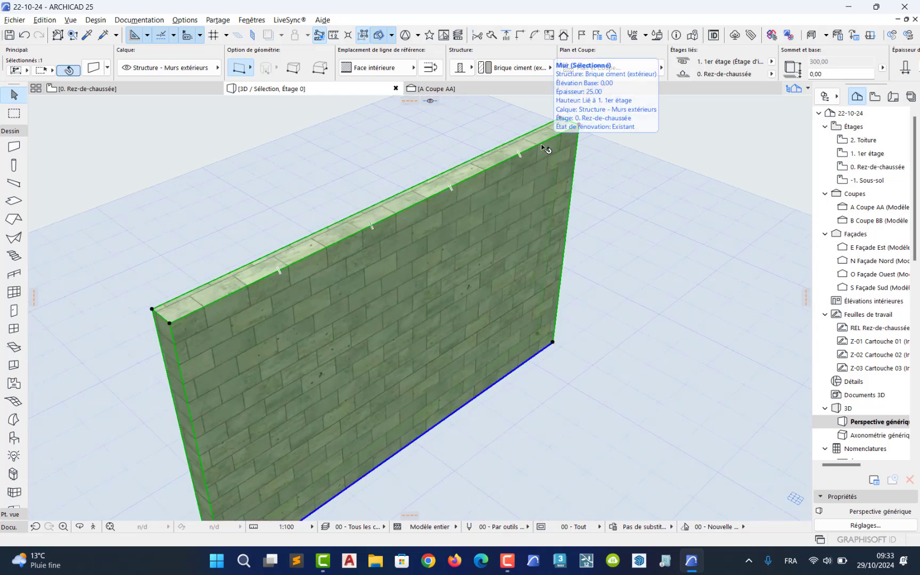
middle_drag(542, 148, 460, 209)
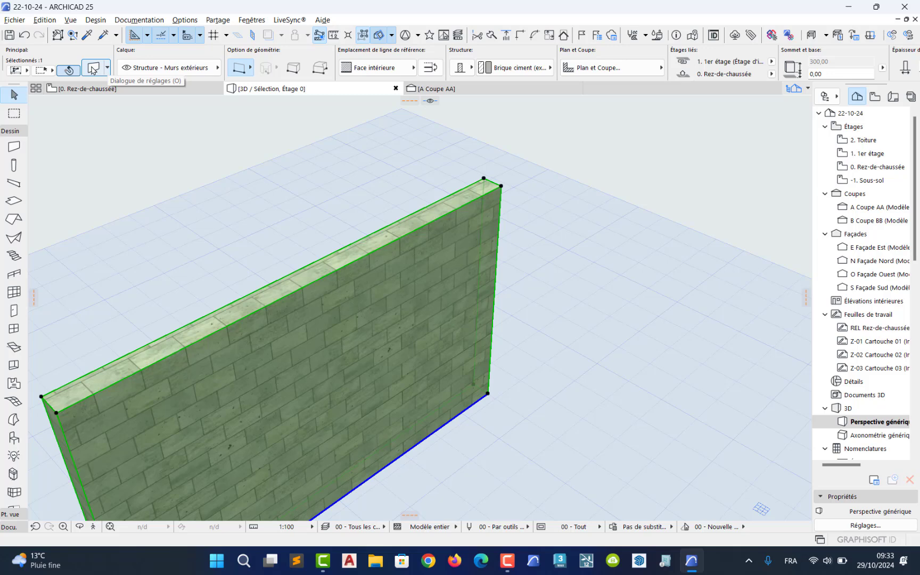
click(93, 69)
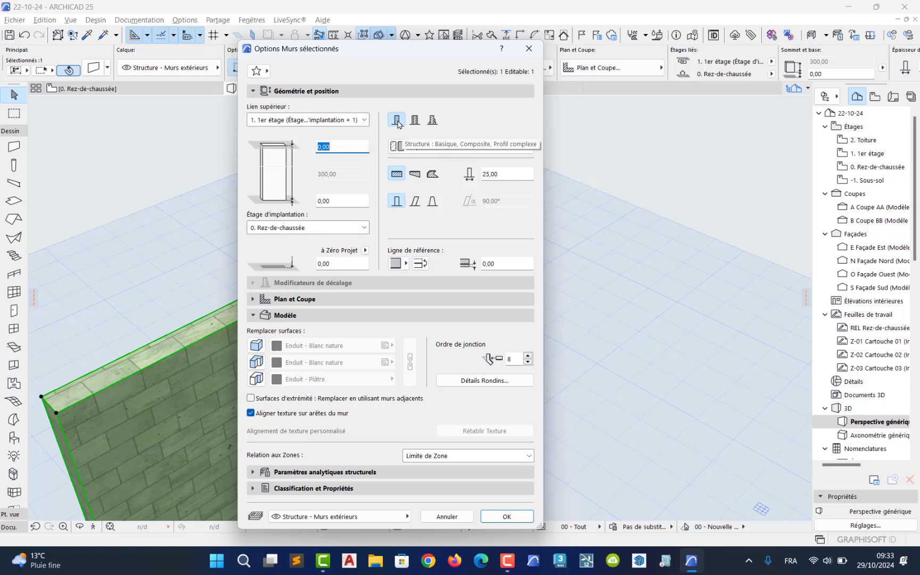
click(528, 48)
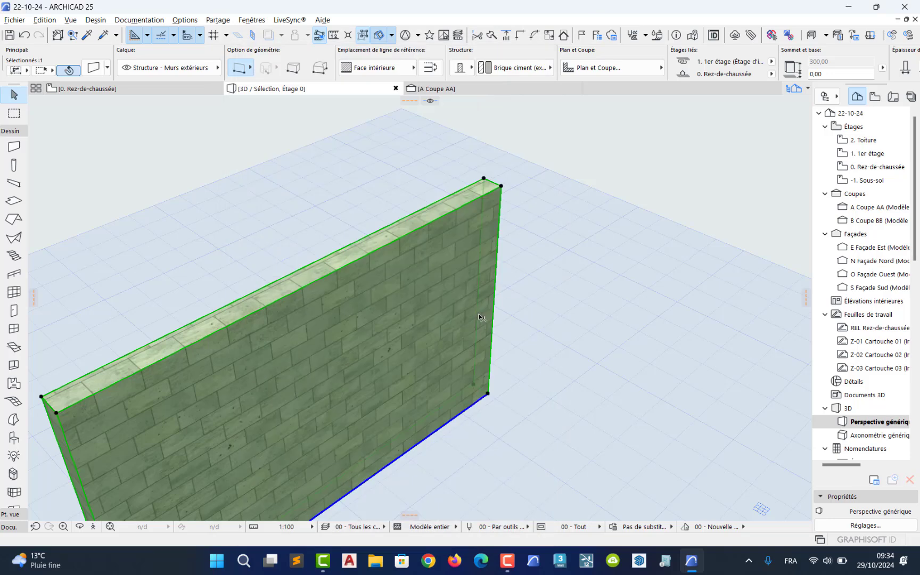
- Copy the brick wall by a 25,00 translation across its thickness, placing the copy against the original's inner face
right_click(461, 286)
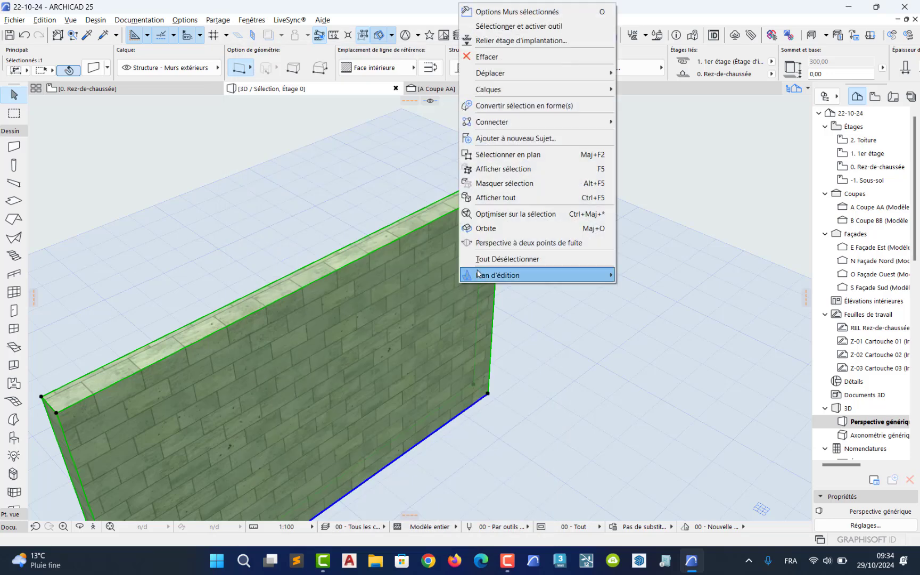
mouse_move(546, 78)
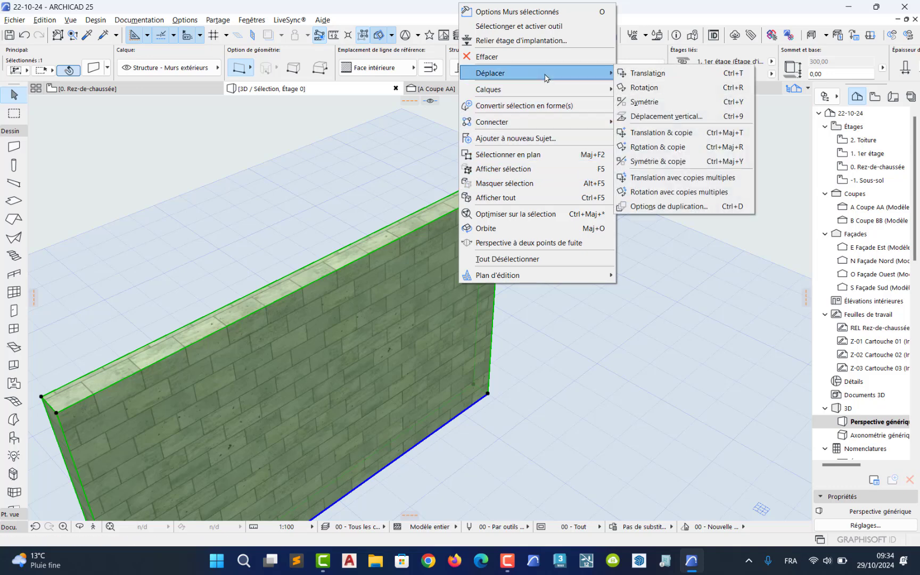
click(700, 133)
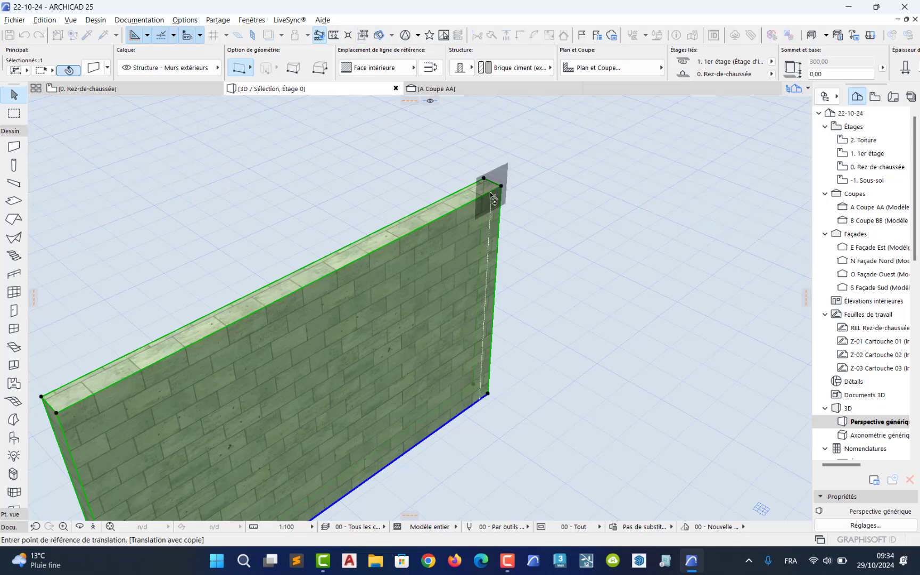
scroll(441, 274, up, 4)
scroll(439, 279, up, 3)
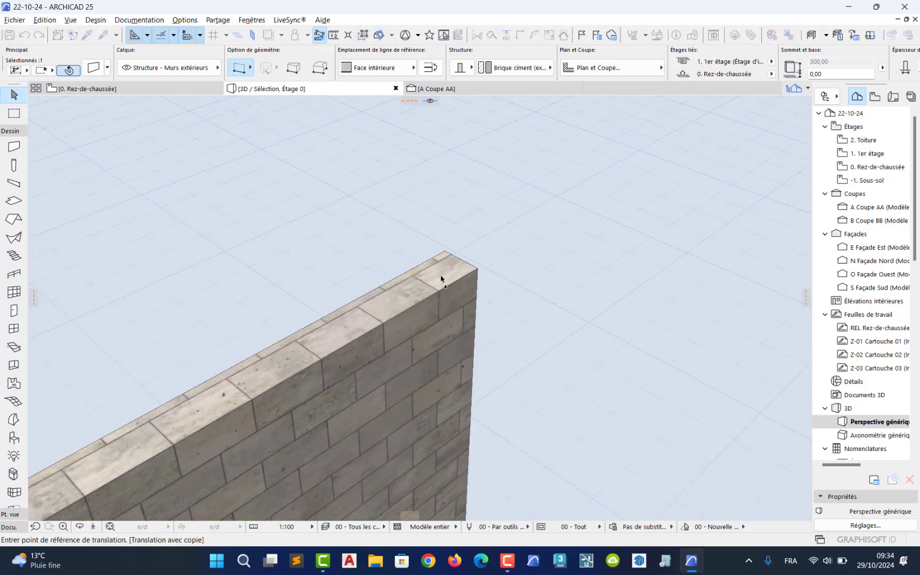
click(446, 246)
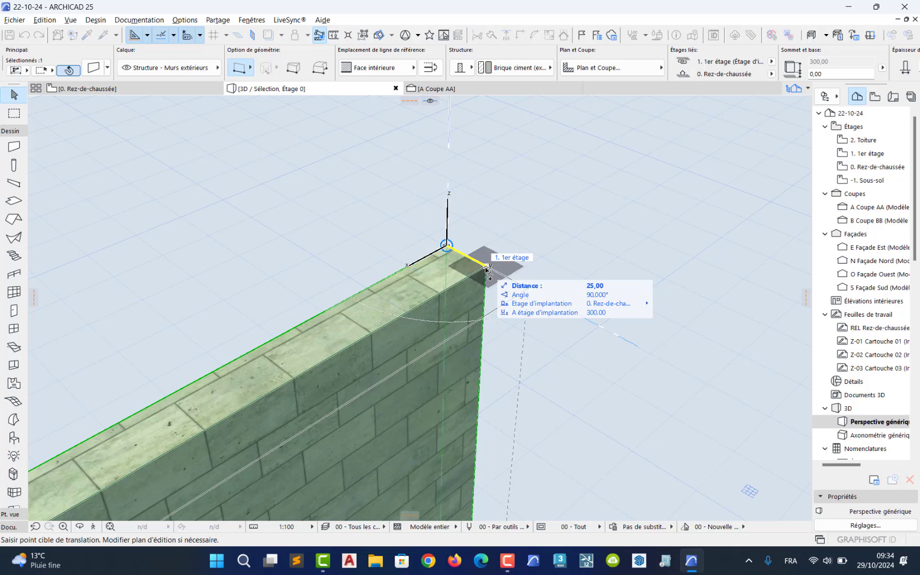
click(486, 268)
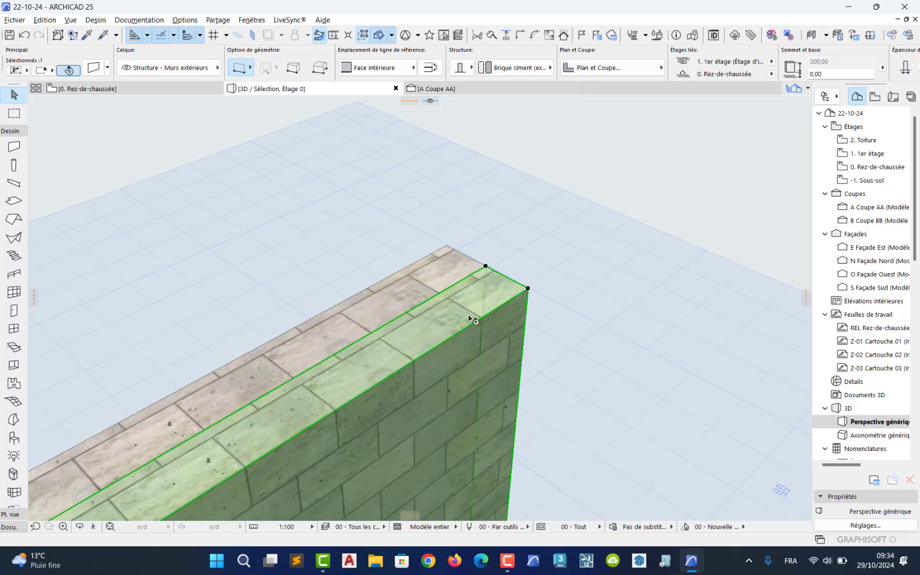
middle_drag(471, 320, 513, 271)
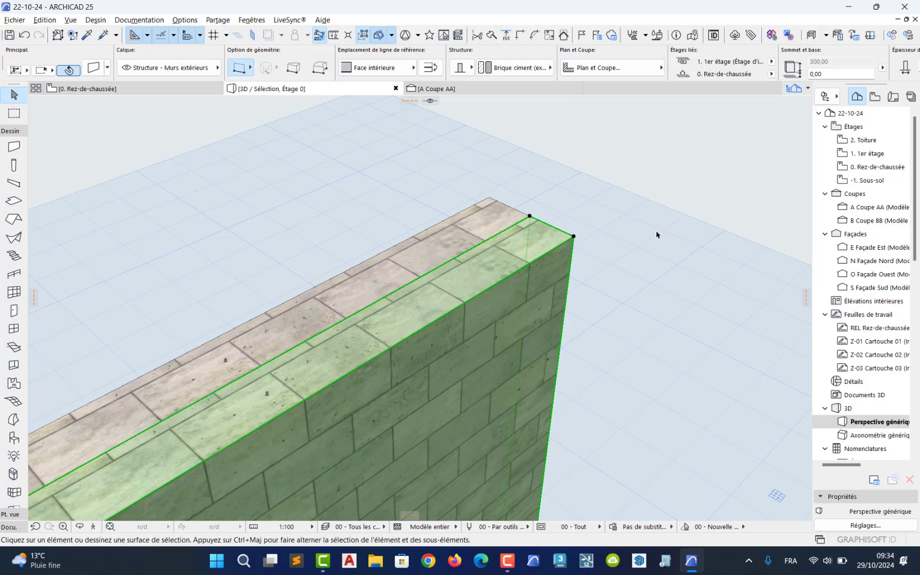
- In the copied wall's settings, enable overrides for all three surfaces and set the thickness to 5,00
click(570, 305)
click(522, 281)
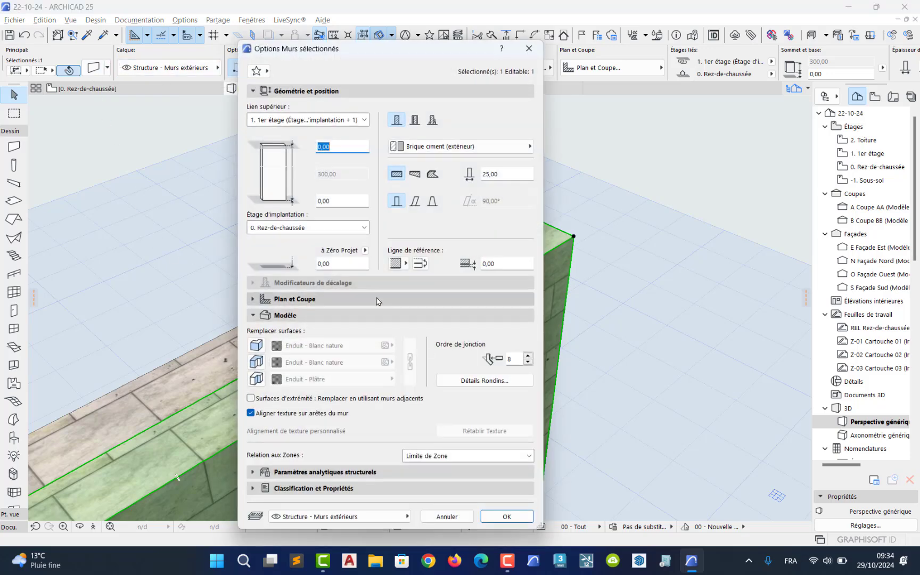
click(256, 346)
click(256, 363)
click(256, 380)
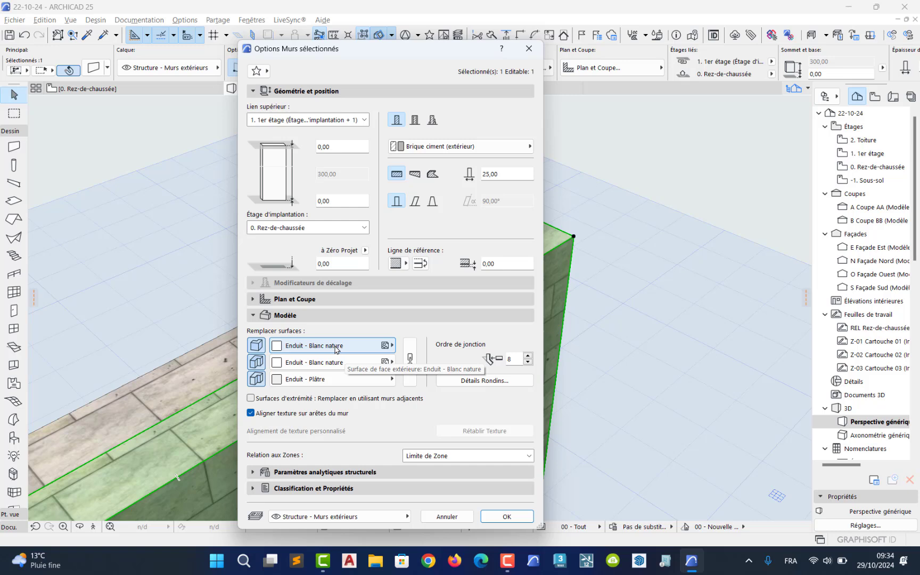
double_click(518, 176)
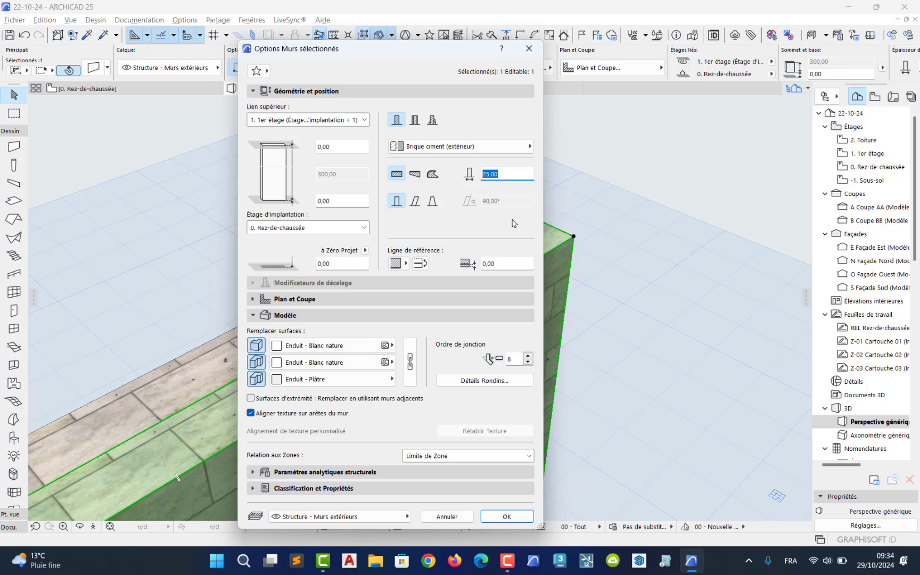
text(5,00)
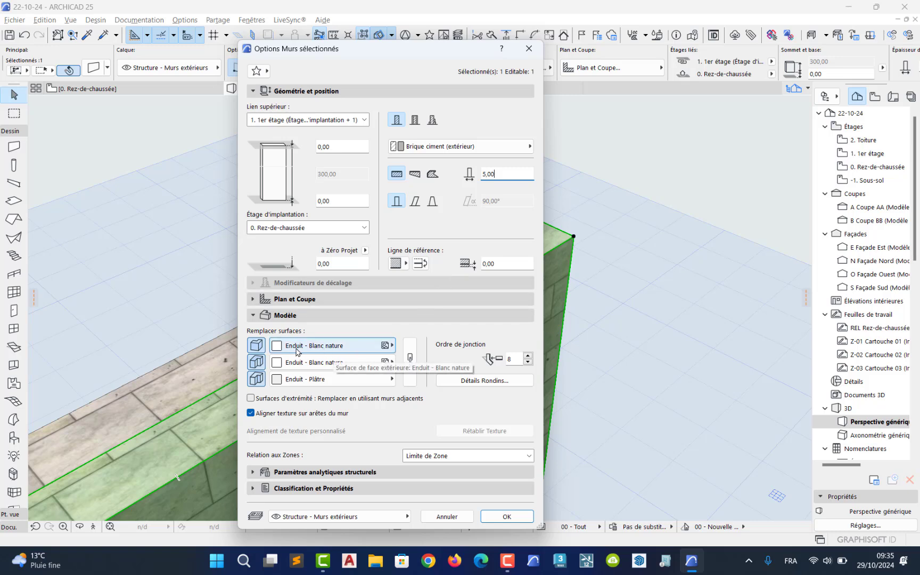
- Link the copied wall's three surface overrides and set them all to Bois - Acajou horizontal
click(412, 379)
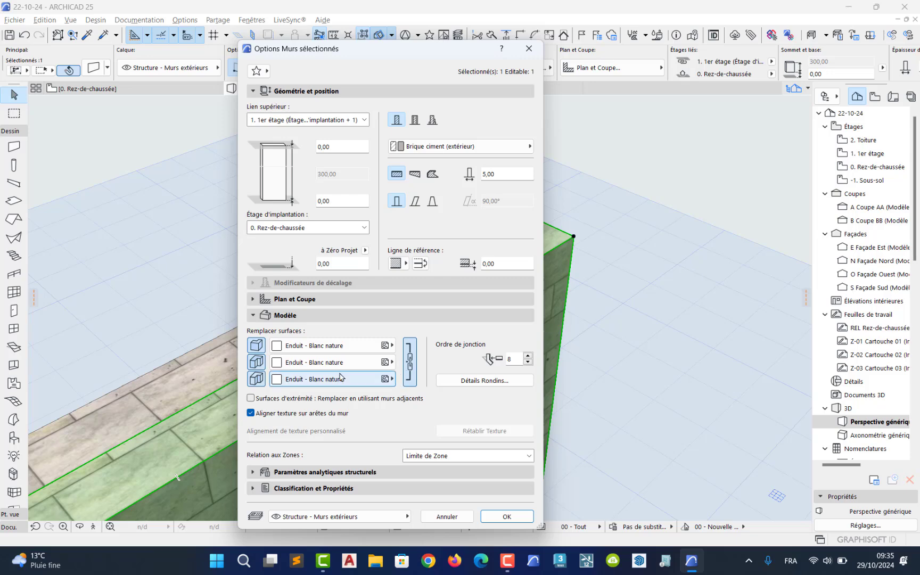
click(306, 346)
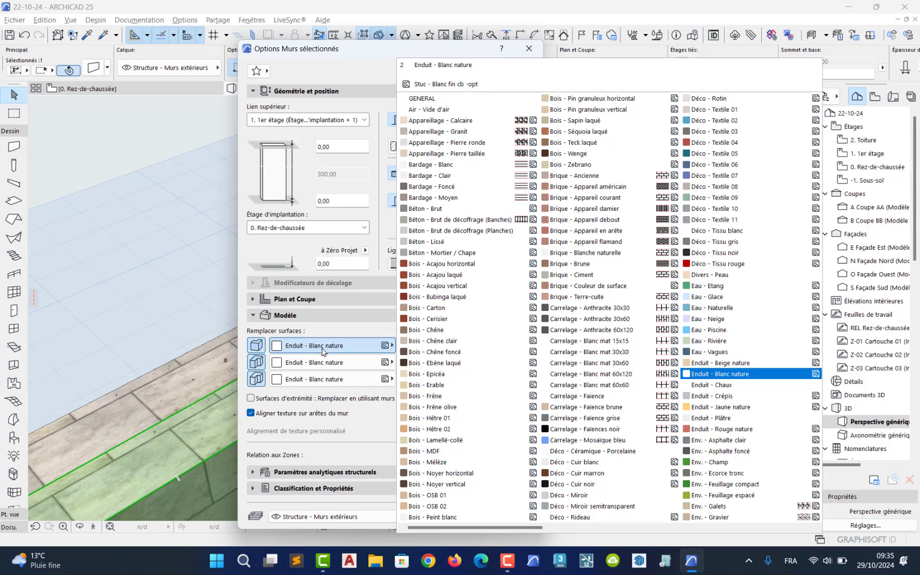
click(425, 265)
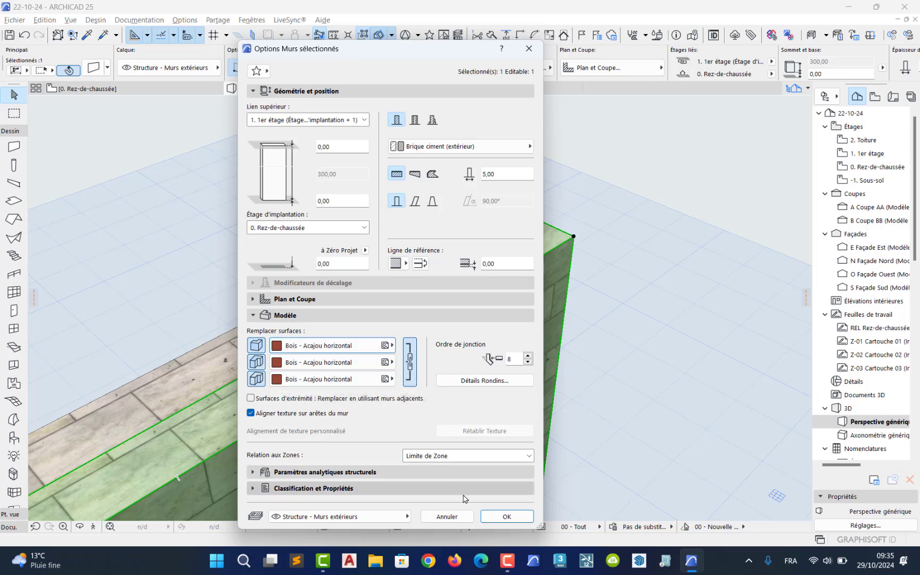
click(503, 517)
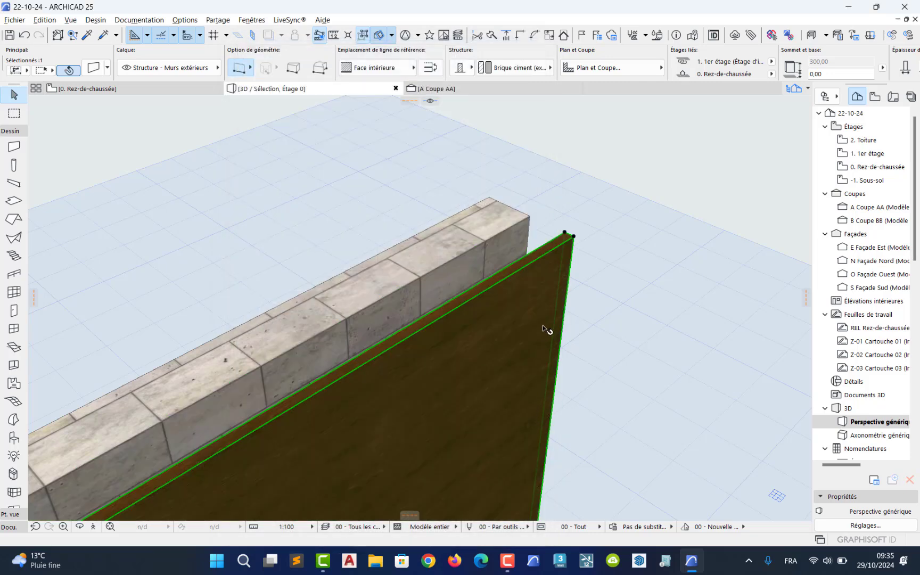
- Move the thin mahogany wall 20,00 toward the brick wall so its upper corner meets the brick wall's inner corner
middle_drag(549, 269, 439, 436)
scroll(439, 370, up, 3)
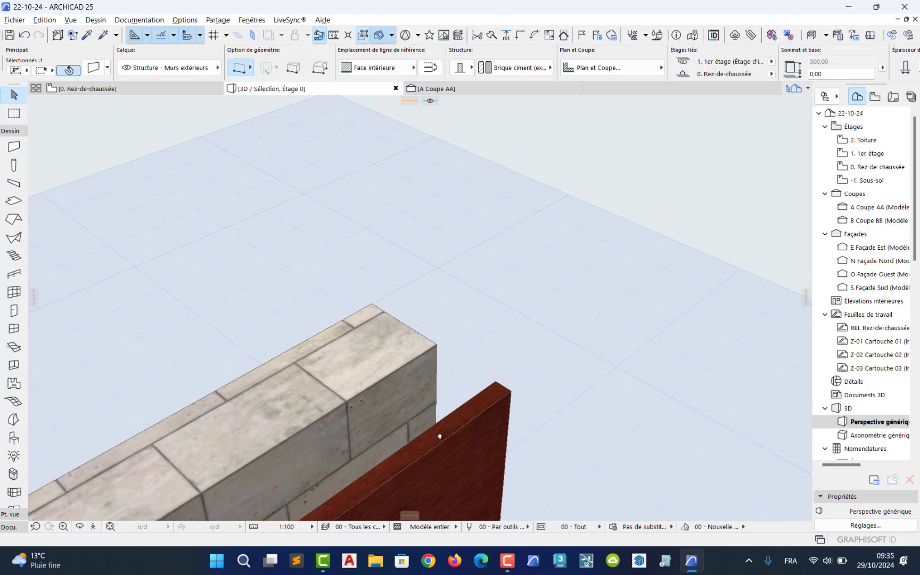
click(495, 381)
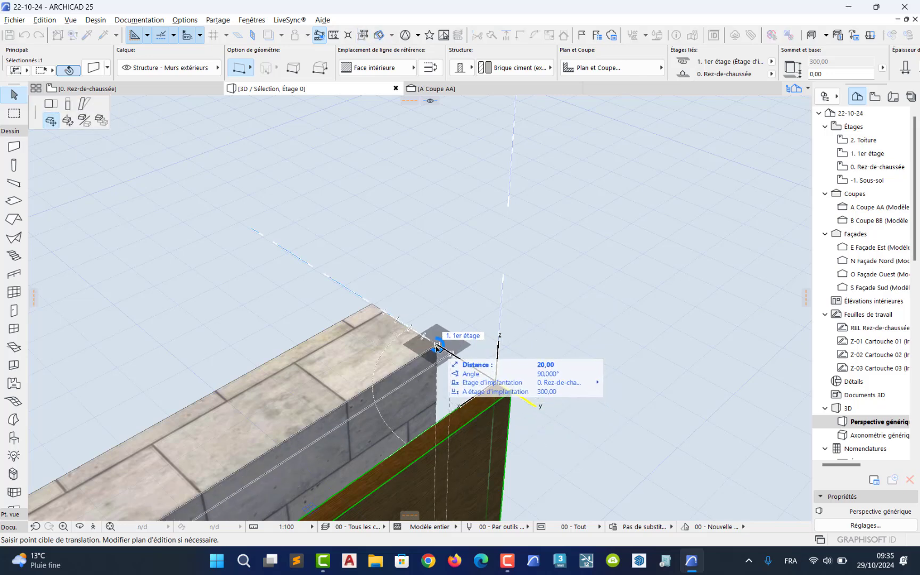
click(436, 346)
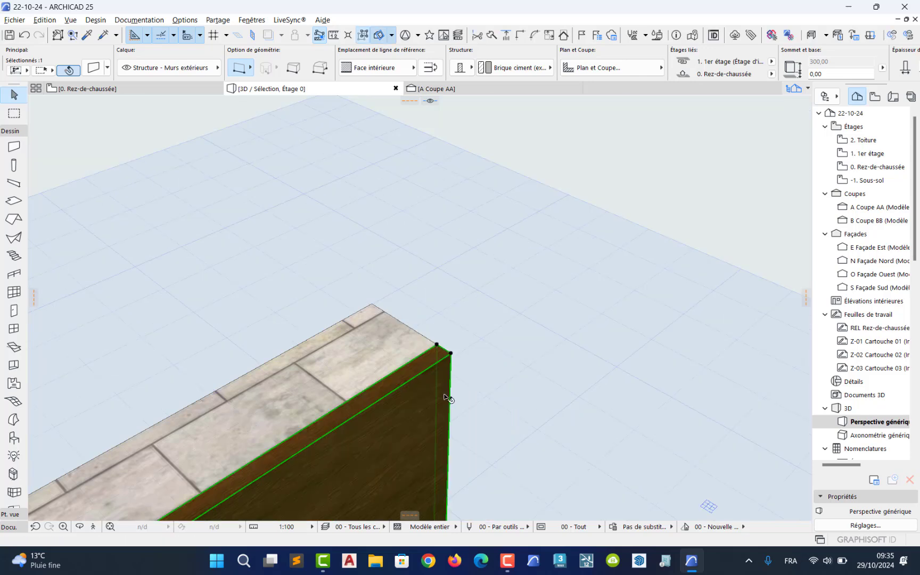
- Examine the fit of the thin mahogany wall along the brick wall's inner face, up to its near corner
middle_drag(445, 396, 624, 99)
scroll(513, 256, down, 3)
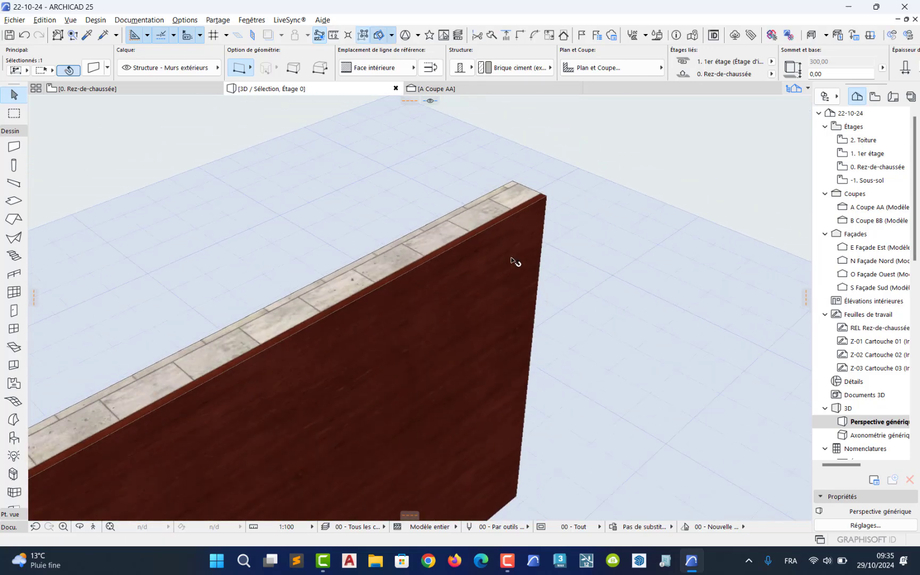
scroll(513, 262, down, 5)
click(306, 353)
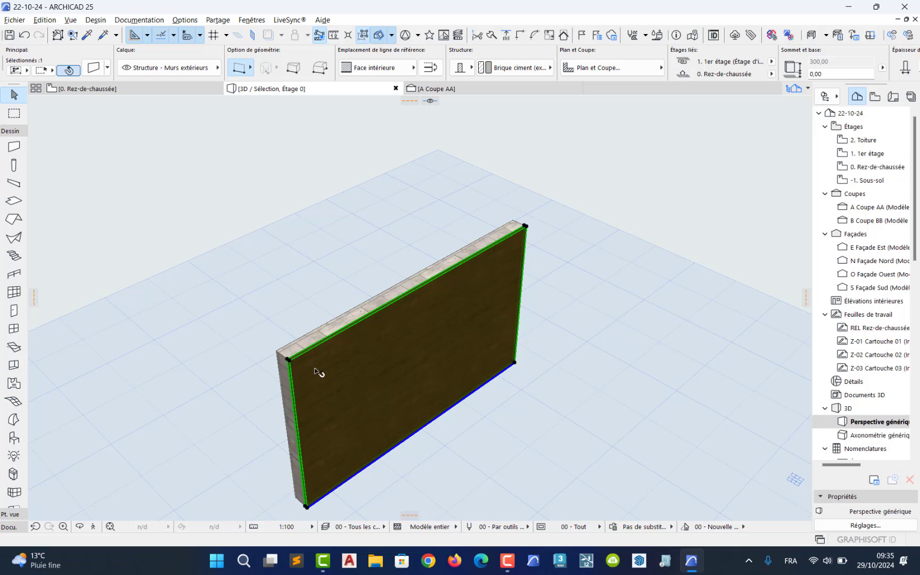
mouse_move(315, 371)
middle_down()
mouse_move(332, 340)
mouse_move(311, 360)
middle_up()
scroll(311, 360, up, 4)
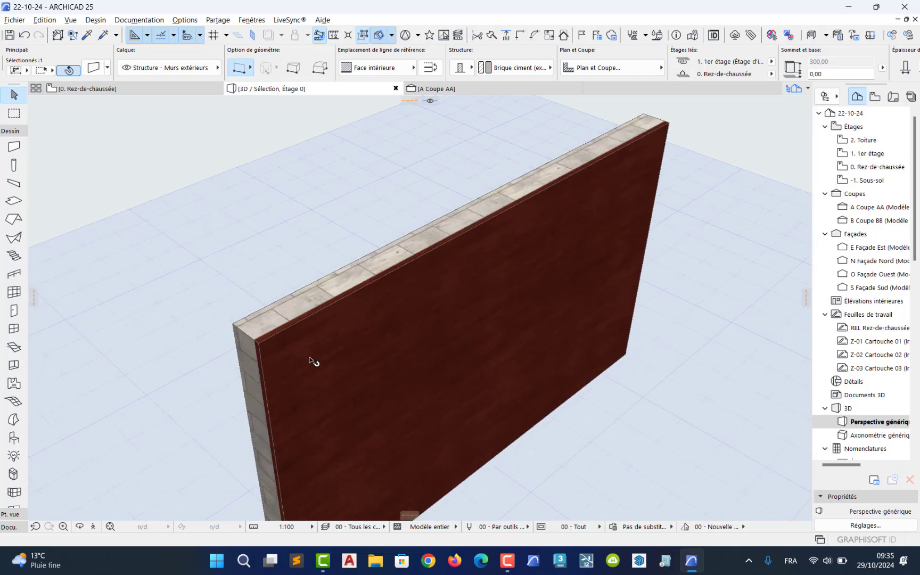
scroll(312, 357, up, 2)
scroll(282, 333, up, 4)
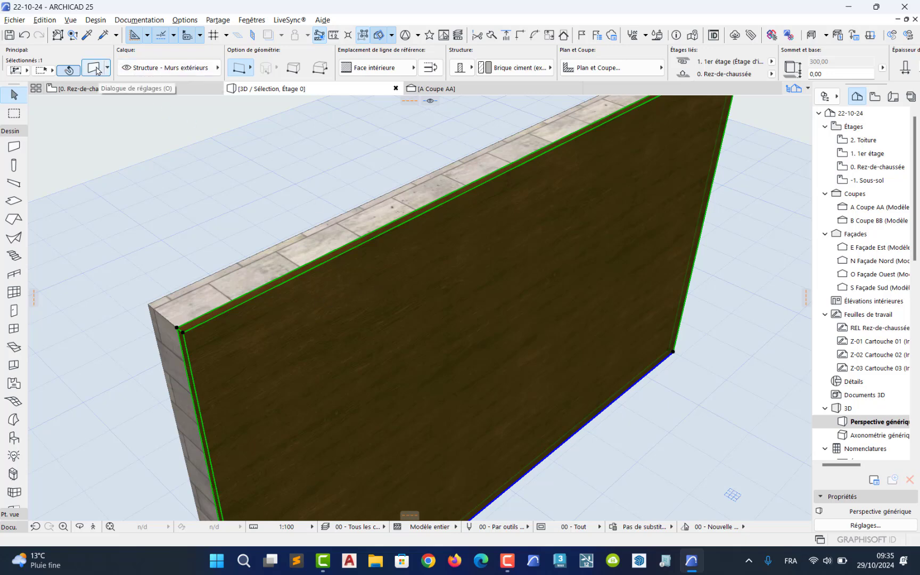
- Convert the thin mahogany wall to a morph (forme)
double_click(380, 253)
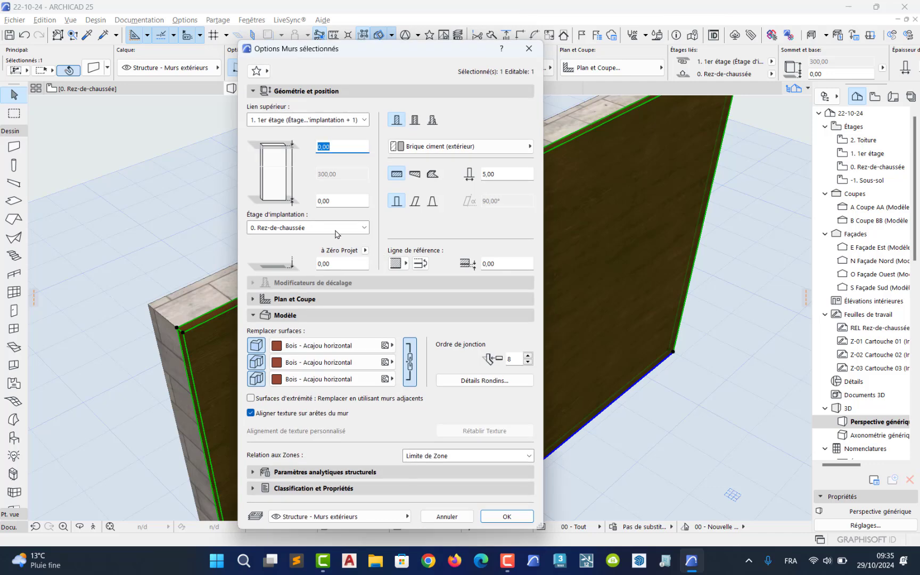
click(528, 48)
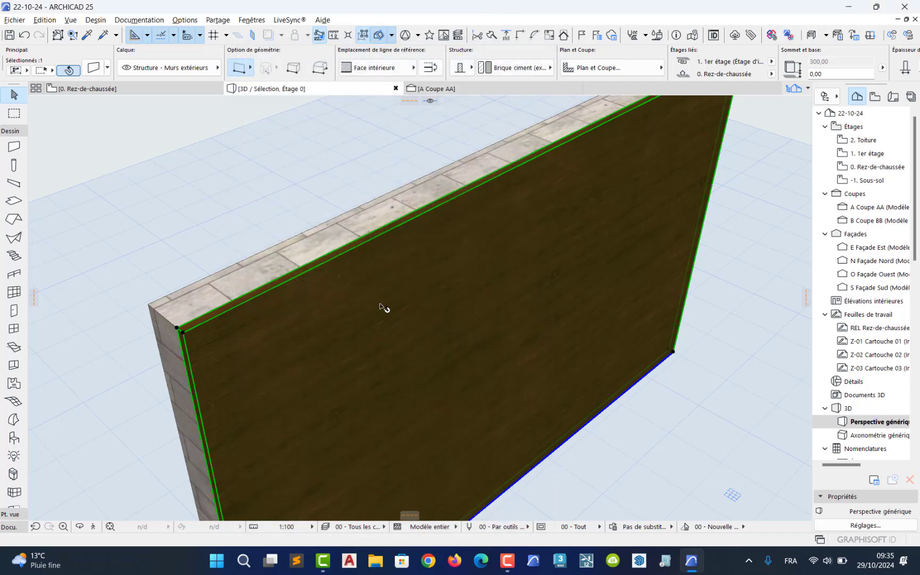
right_click(359, 282)
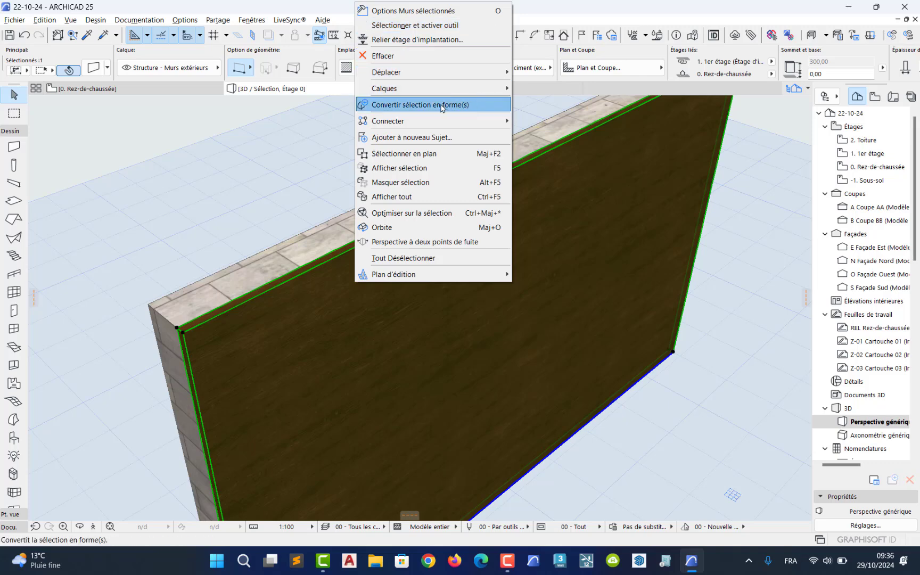
click(471, 108)
click(505, 208)
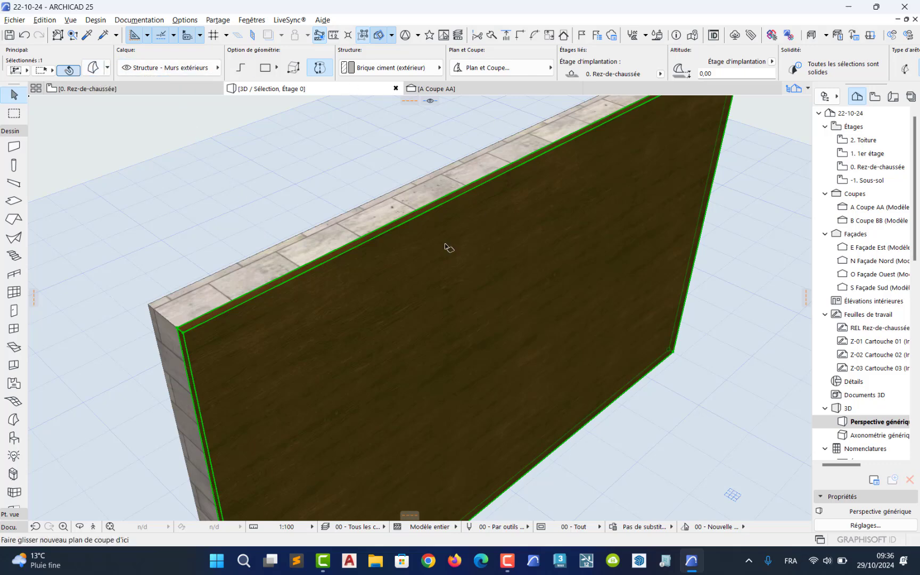
- Copy the mahogany morph 5,00 away from the brick wall, from its inner upper corner to its outer upper corner
middle_drag(447, 246, 513, 281)
shift+middle_drag(379, 352, 357, 358)
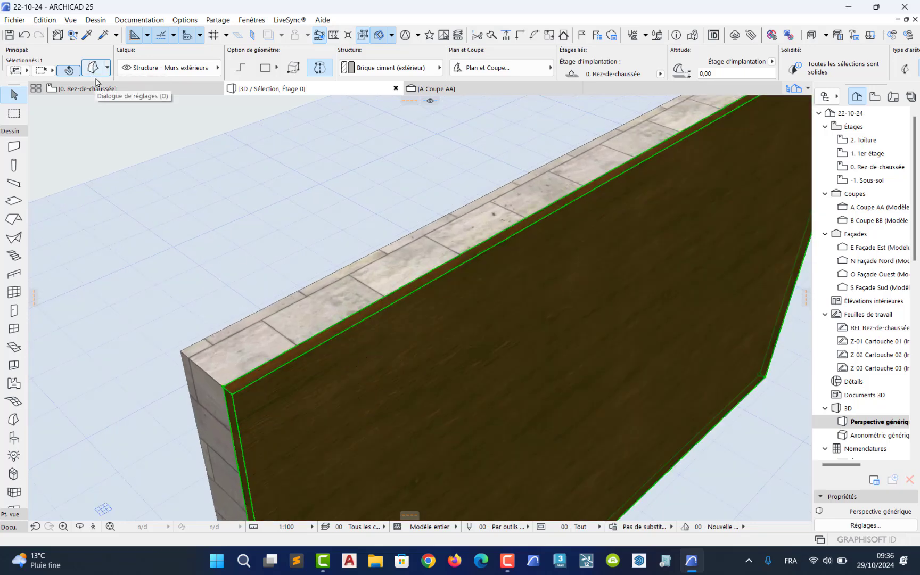
shift+middle_drag(297, 446, 353, 391)
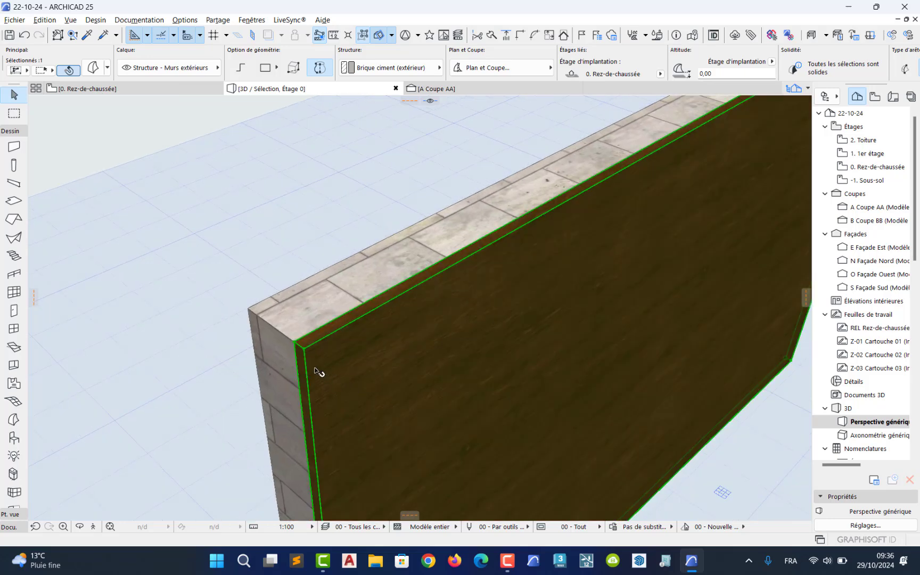
scroll(319, 372, up, 4)
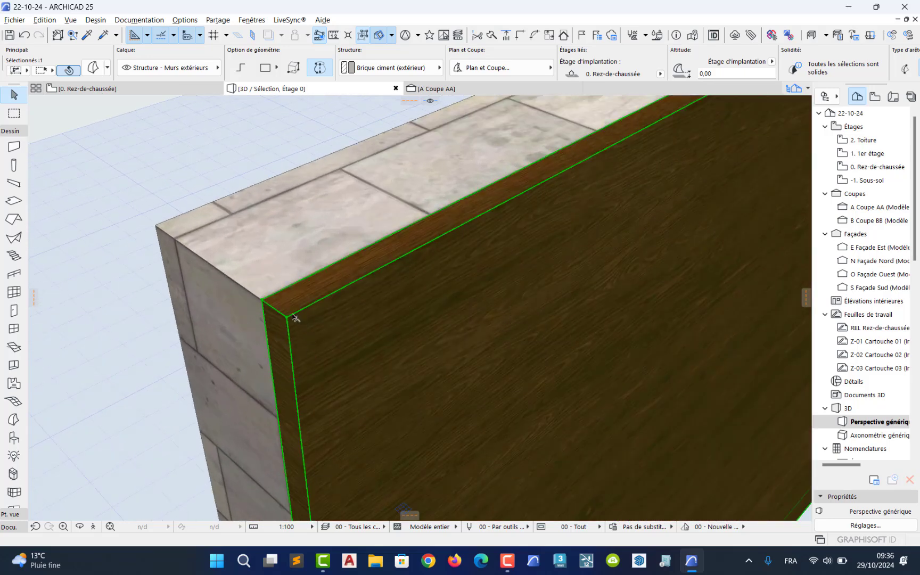
click(61, 358)
click(357, 392)
right_click(338, 326)
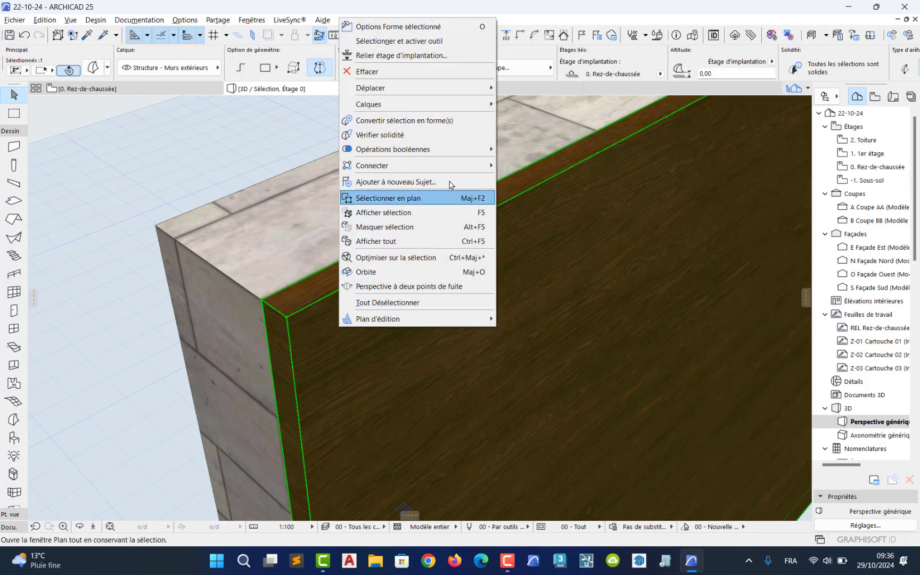
mouse_move(482, 88)
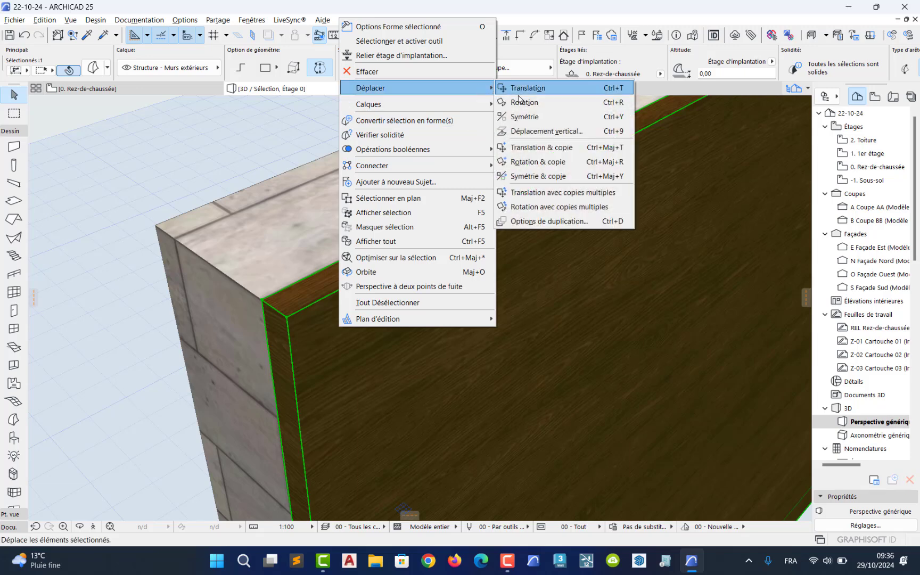
click(560, 151)
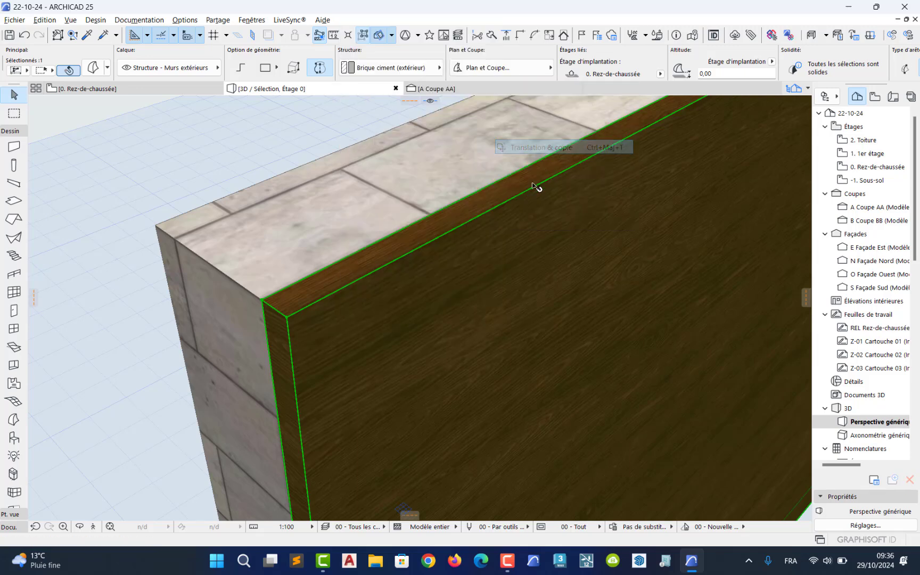
click(262, 300)
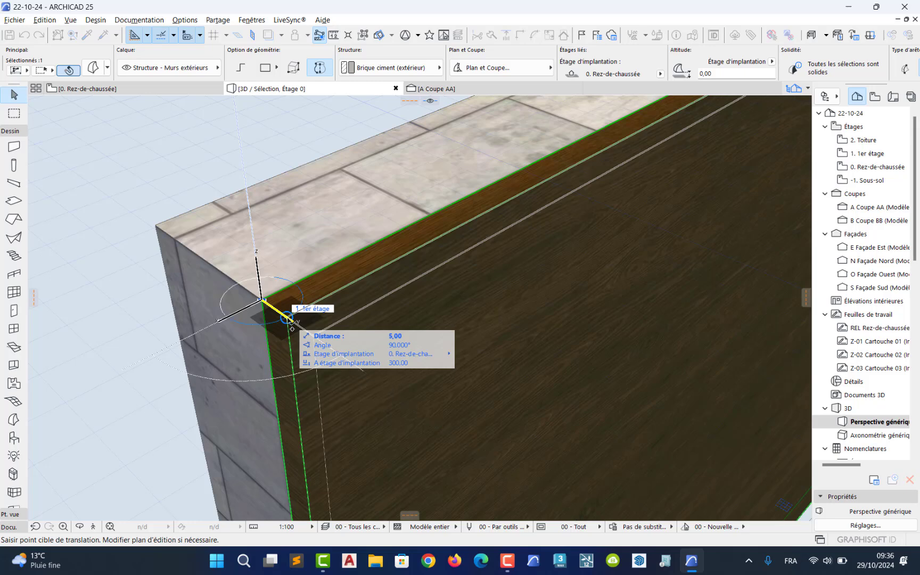
click(288, 318)
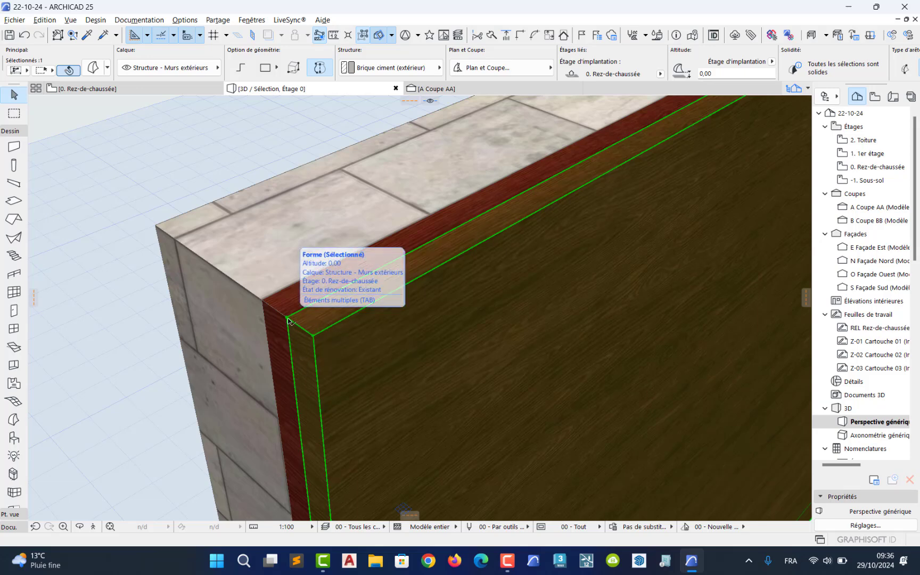
- Examine how the two mahogany layers sit against the brick wall at the near and far upper corners
scroll(288, 319, down, 5)
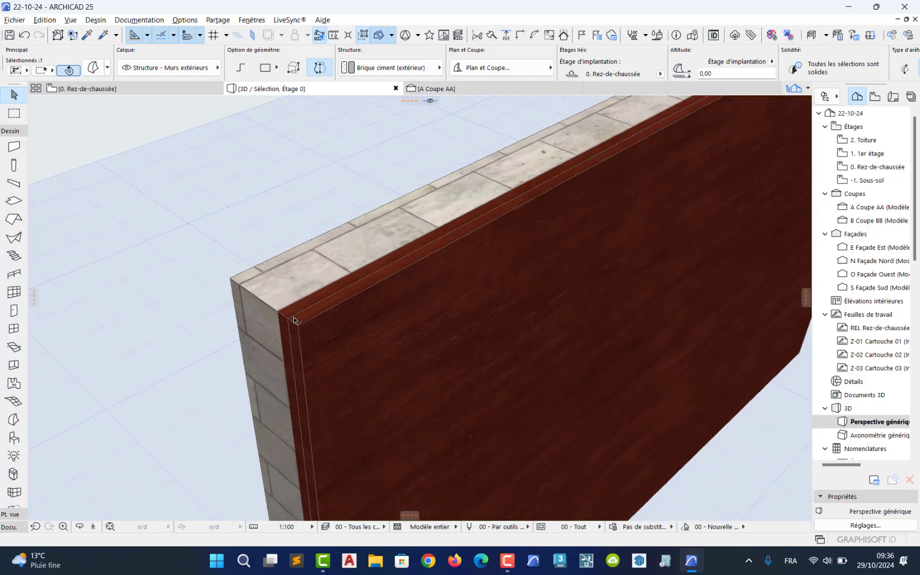
scroll(300, 323, up, 5)
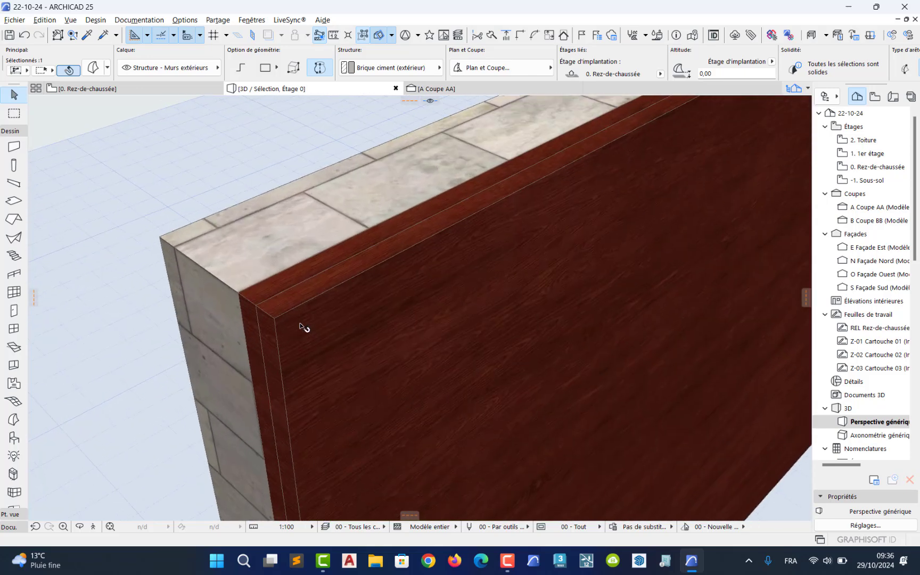
scroll(302, 326, down, 4)
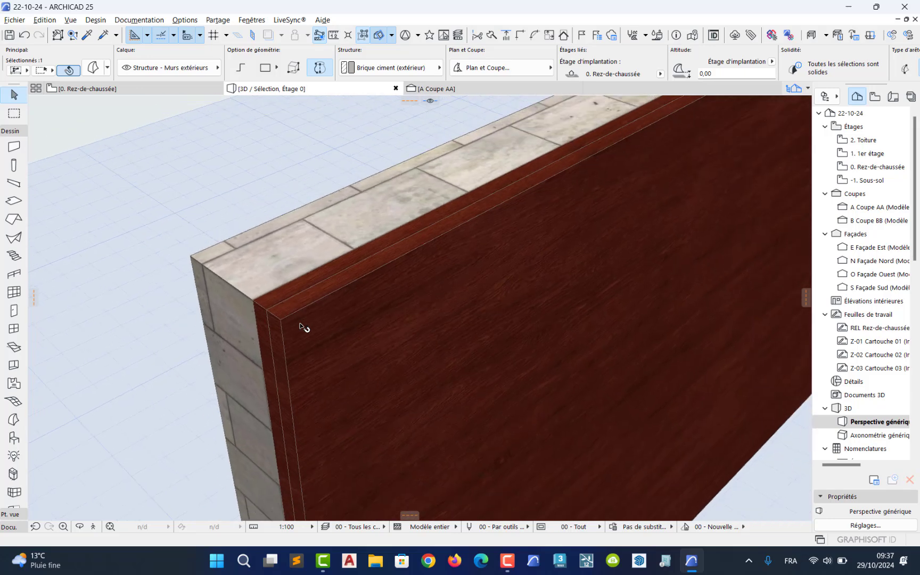
scroll(302, 325, down, 6)
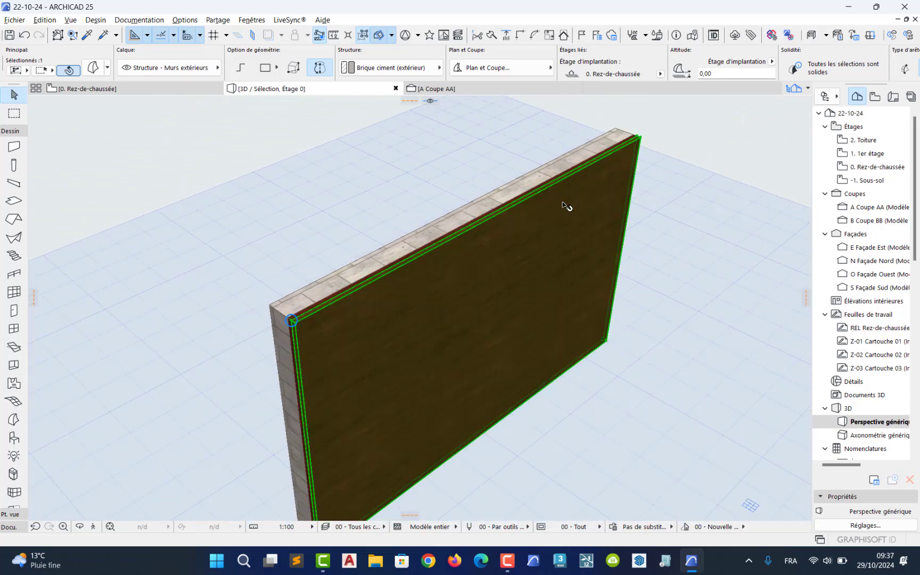
middle_drag(567, 203, 330, 347)
scroll(400, 304, up, 6)
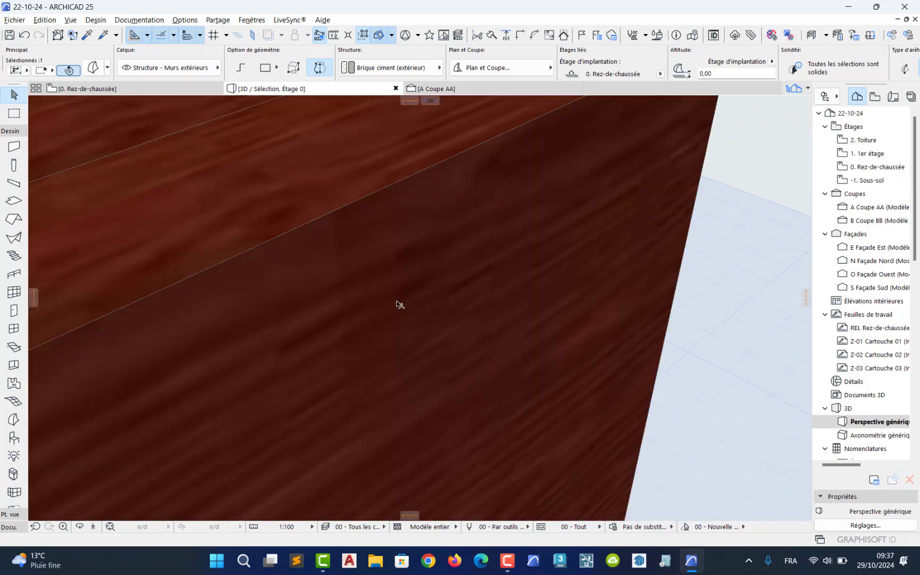
scroll(399, 304, down, 2)
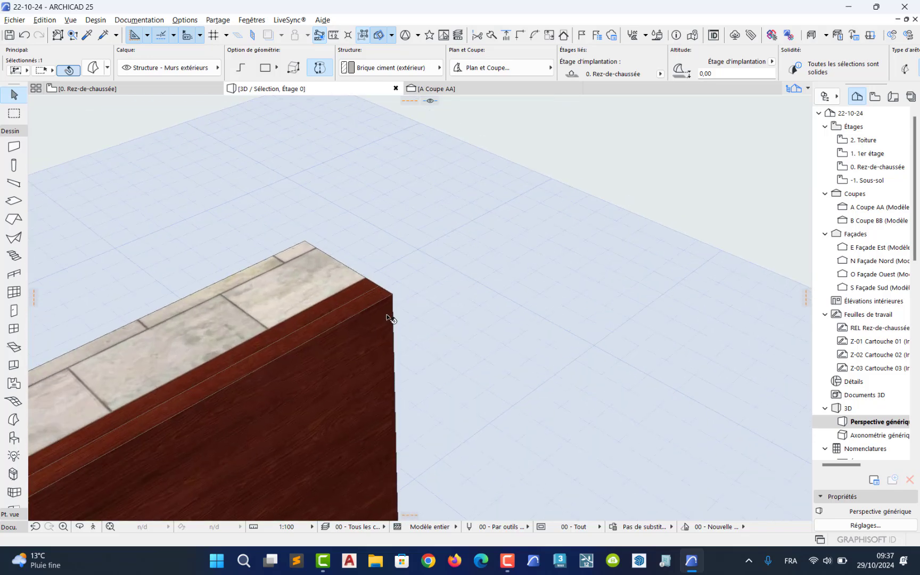
key(Escape)
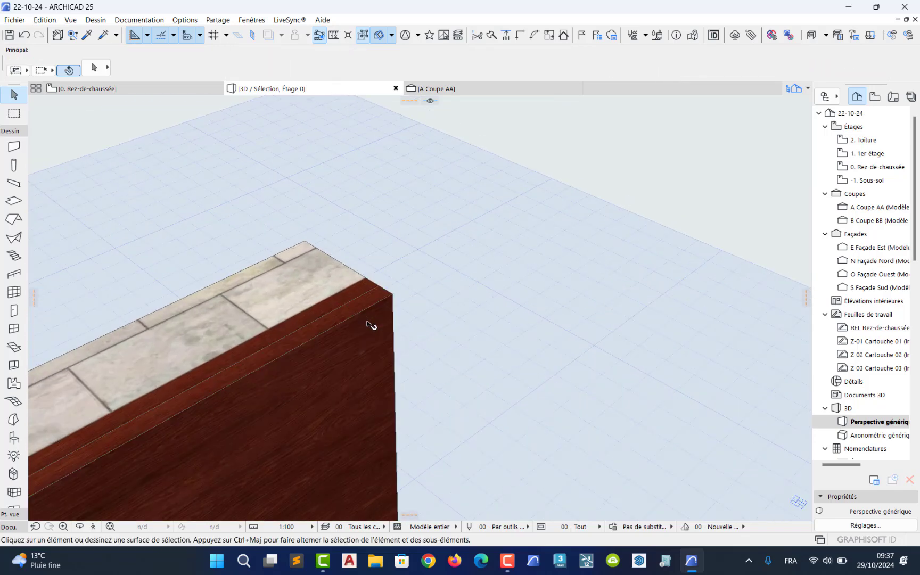
click(386, 316)
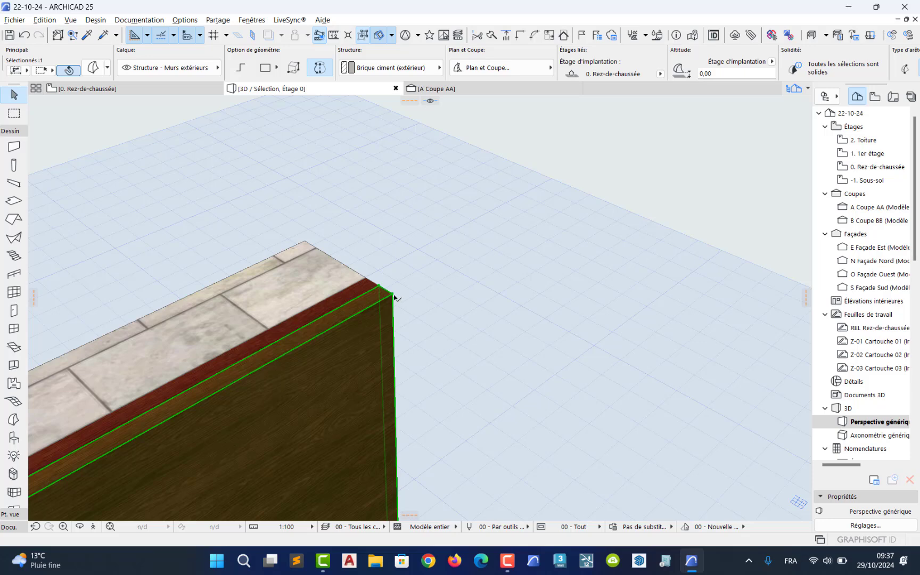
right_click(393, 296)
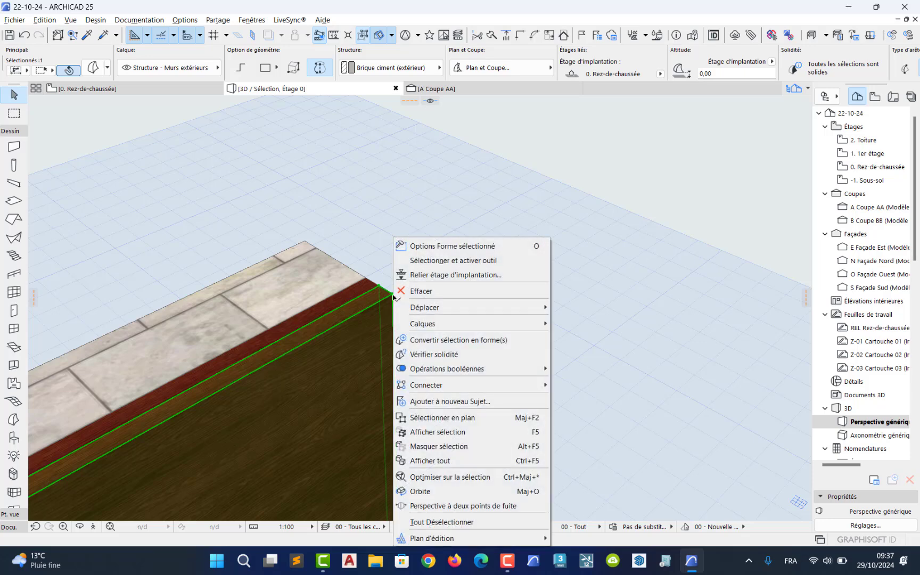
mouse_move(417, 314)
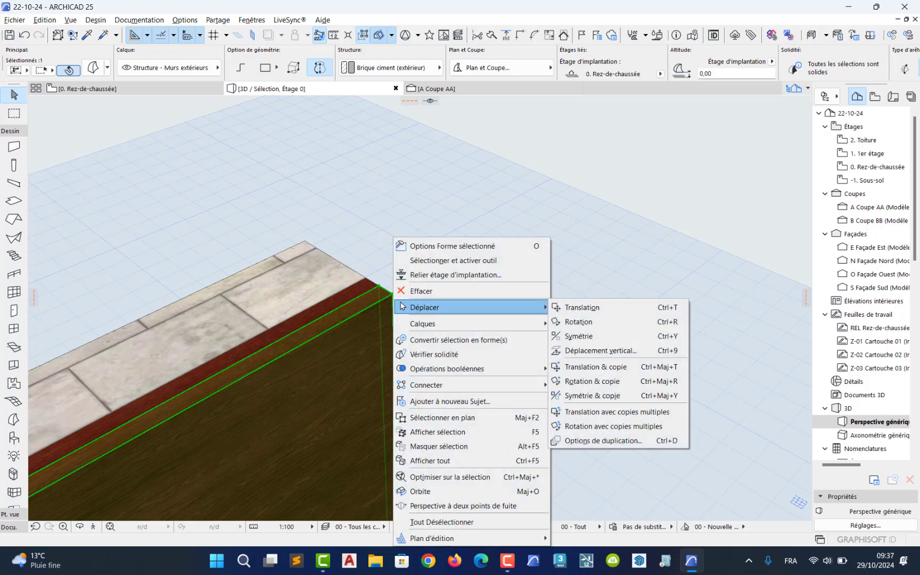
key(Escape)
key(Escape)
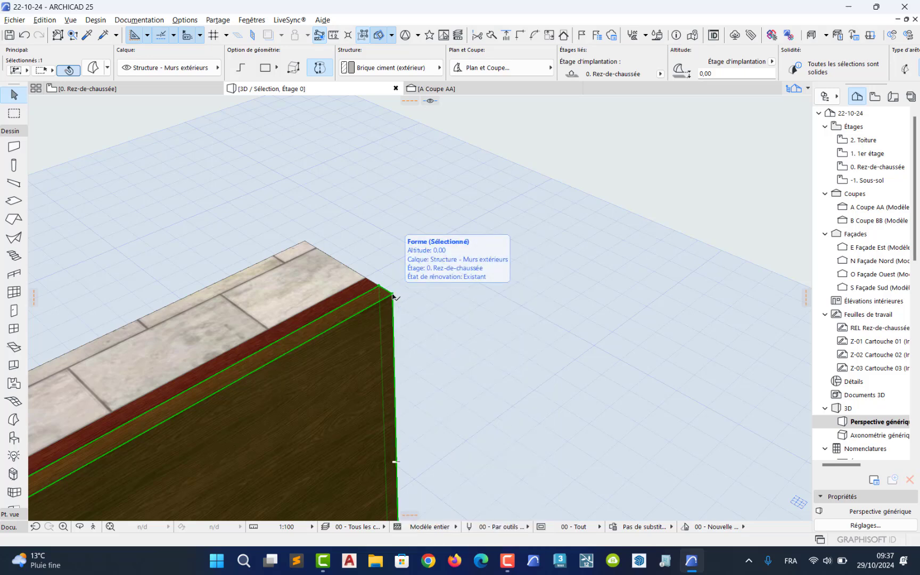
click(393, 295)
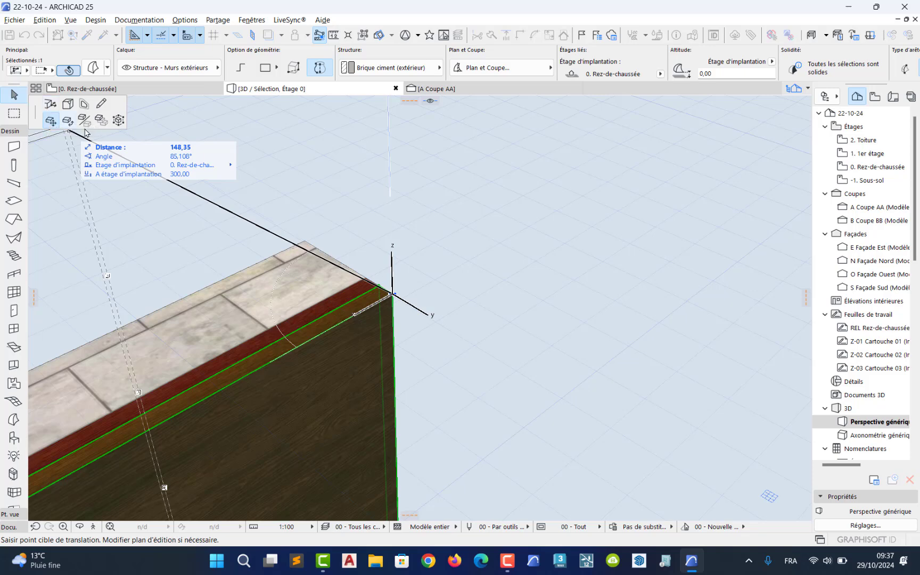
key(Escape)
key(Escape)
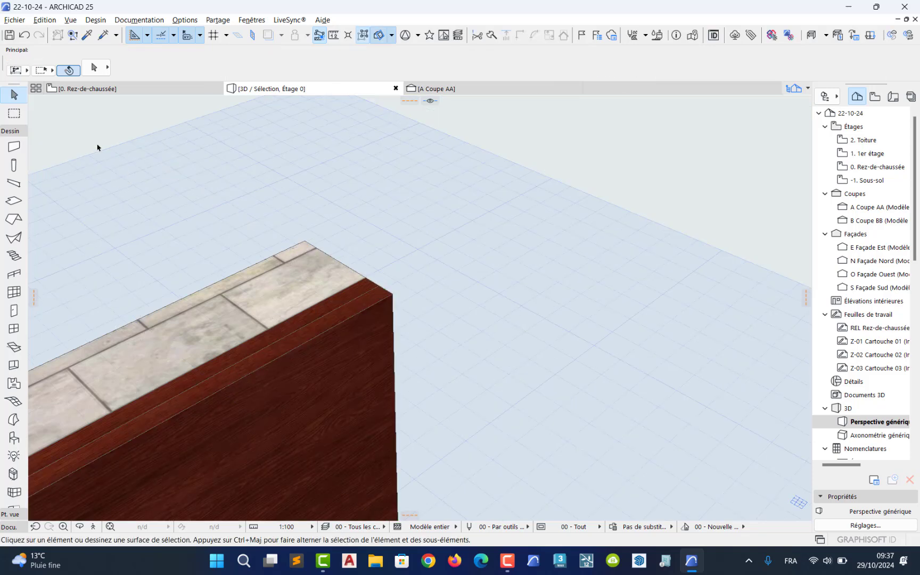
- In the Rez-de-chaussée plan, try to move the outer mahogany morph's corner node beside the perpendicular wall
key(F2)
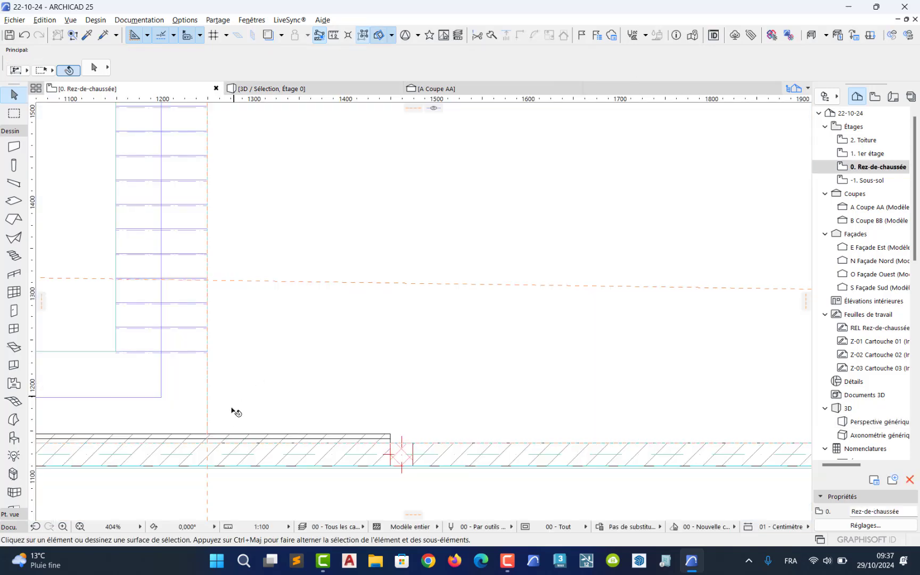
scroll(213, 442, up, 8)
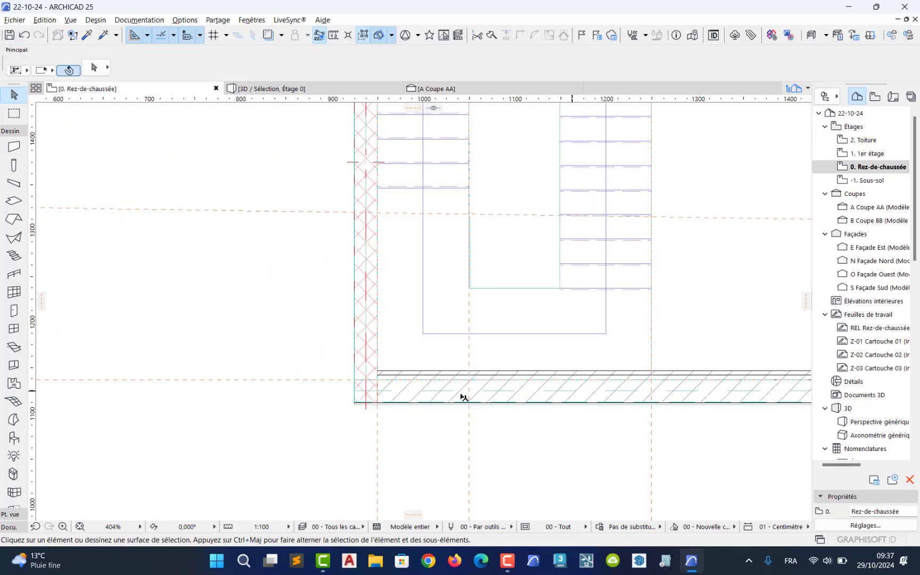
scroll(395, 374, up, 1)
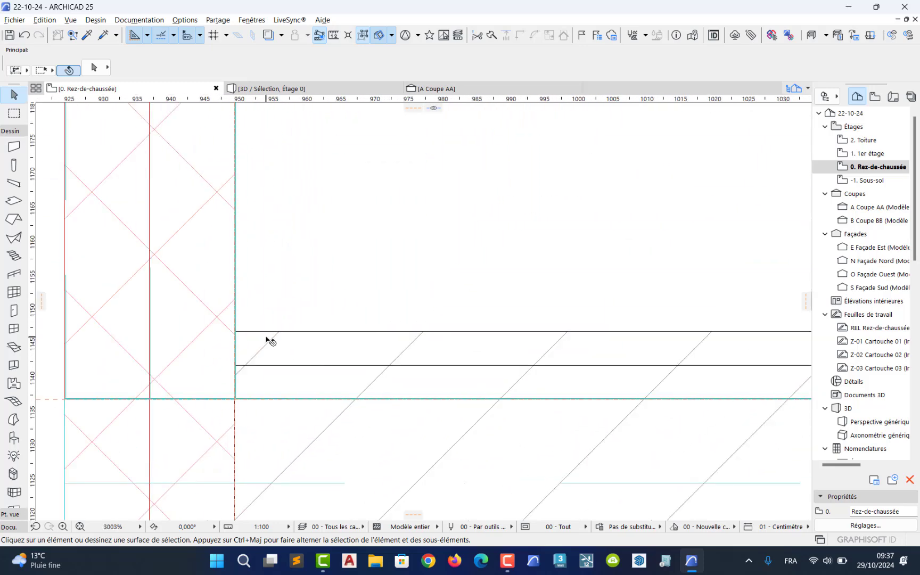
click(267, 340)
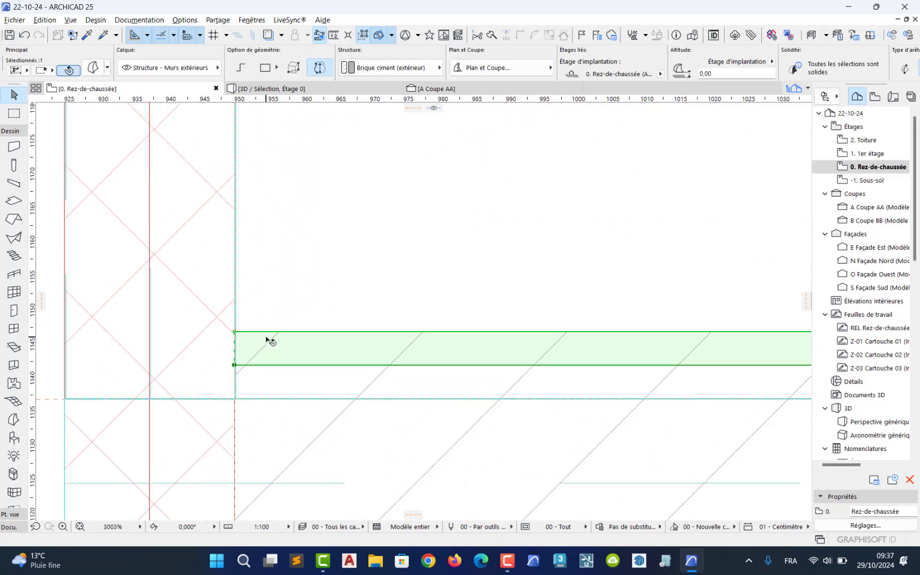
click(234, 365)
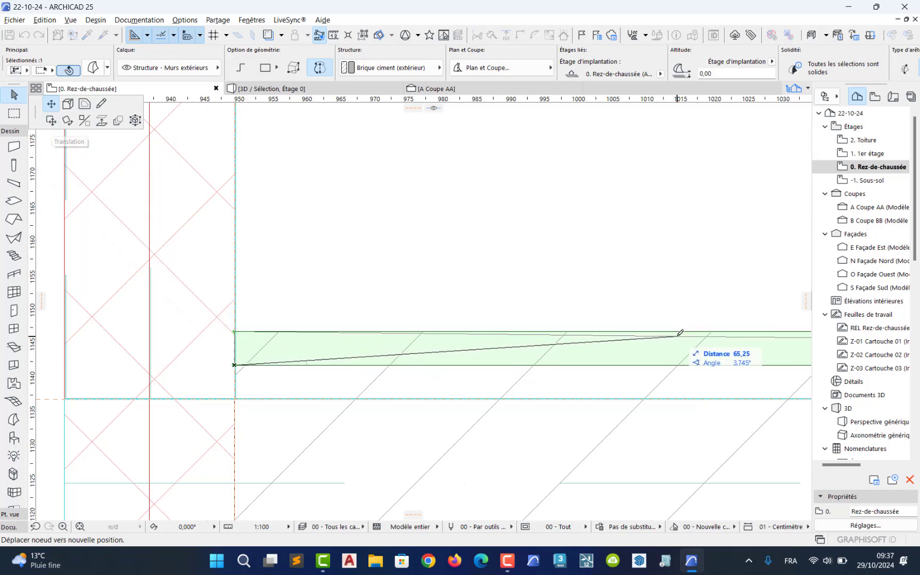
scroll(417, 328, down, 10)
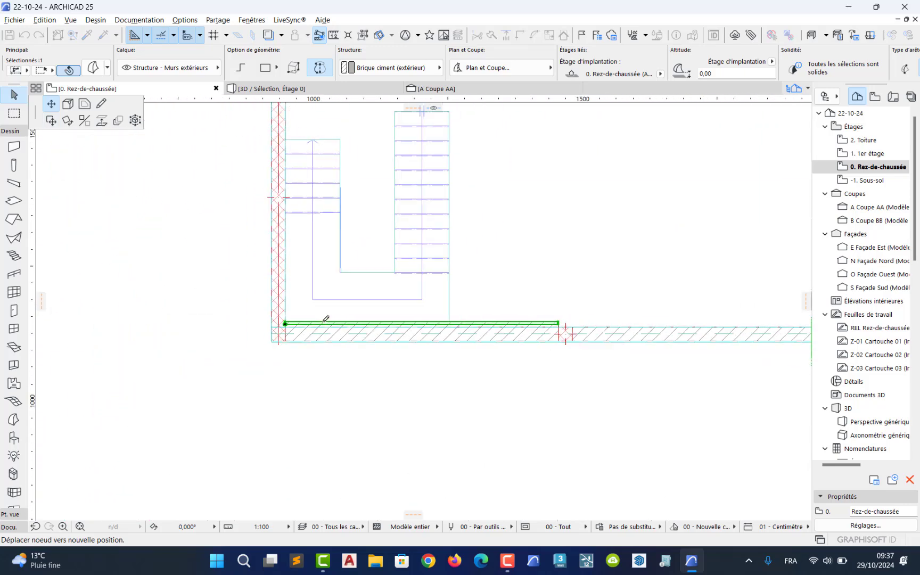
click(509, 317)
key(Escape)
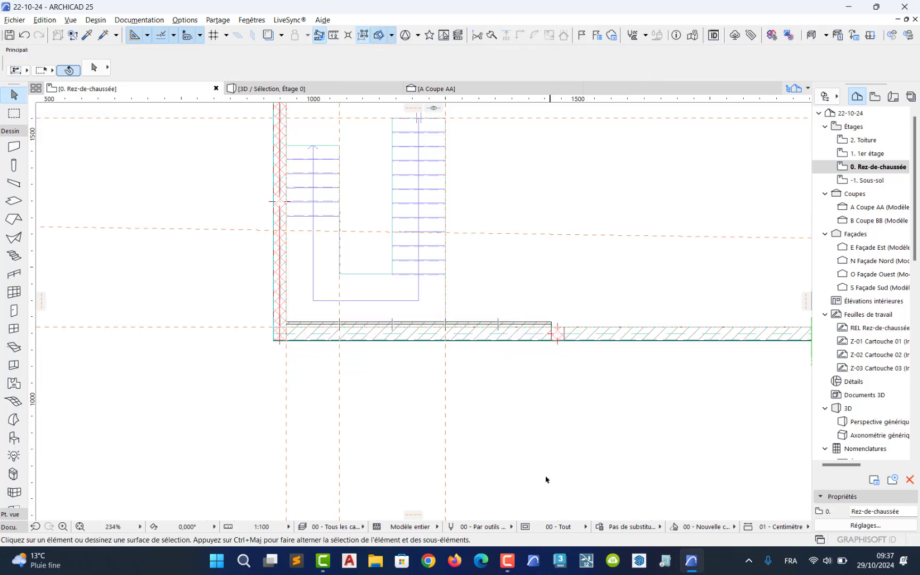
click(322, 561)
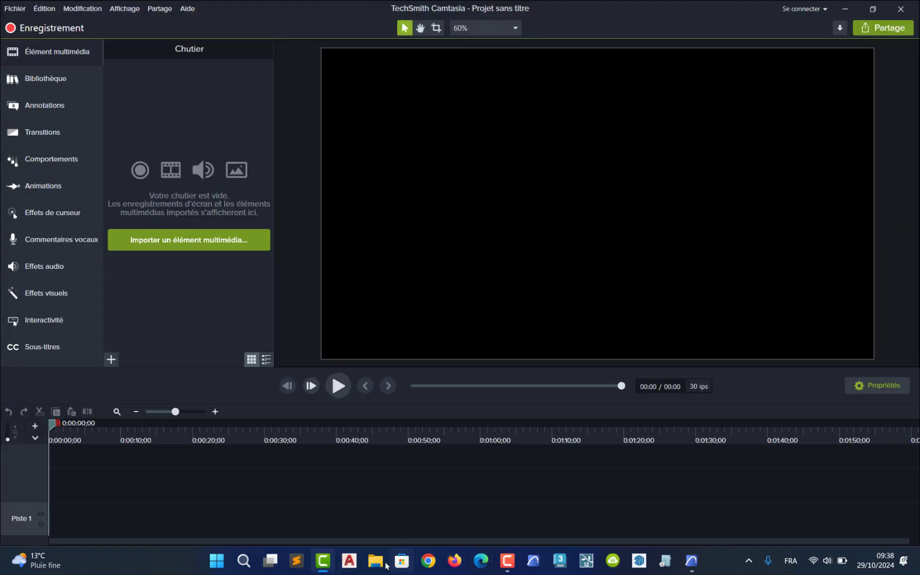
click(507, 561)
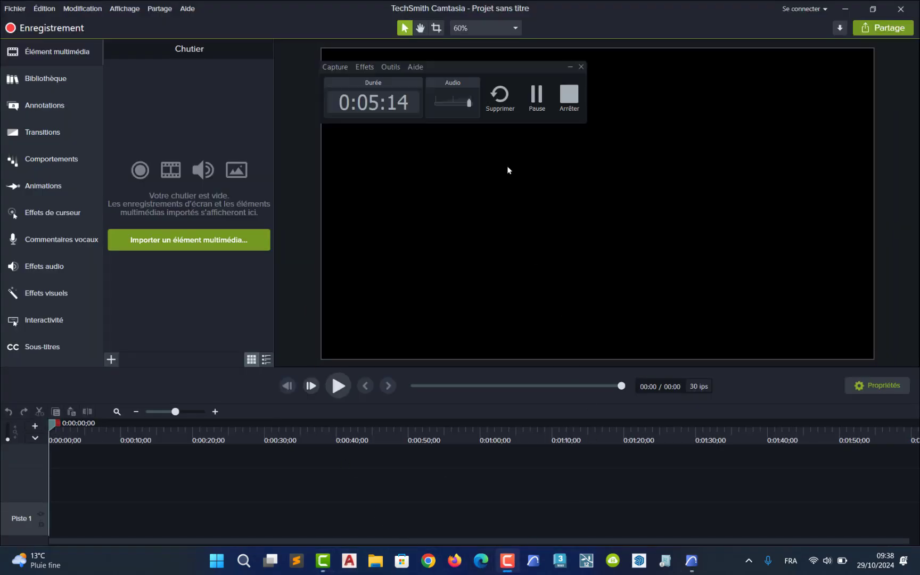
click(532, 105)
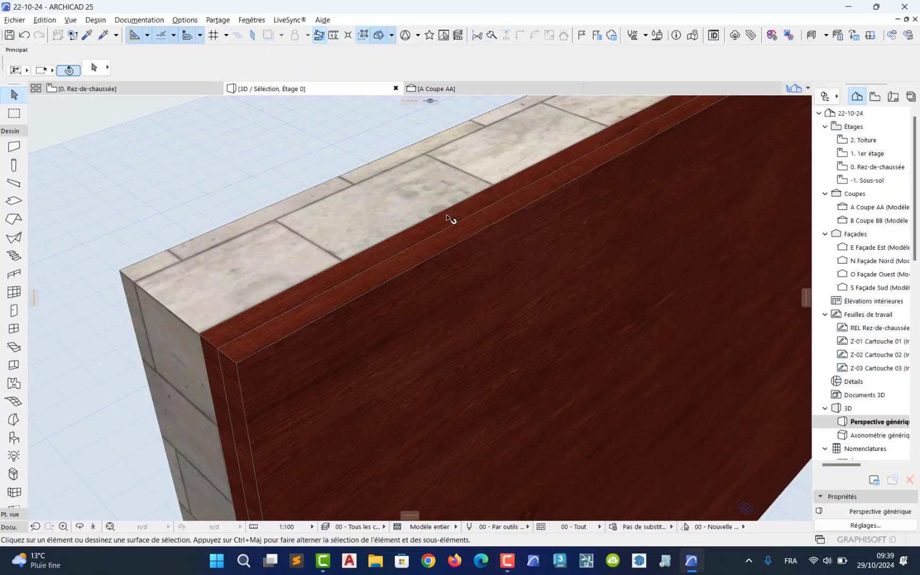
- In the Rez-de-chaussée plan, place a guide line along the end edge of the mahogany morphs farthest from the perpendicular wall
middle_drag(447, 218, 383, 253)
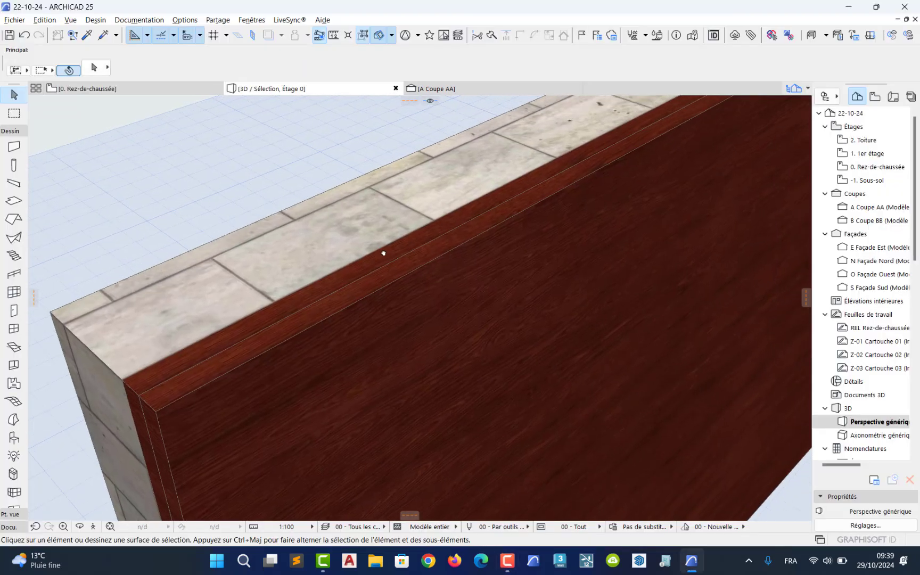
key(F2)
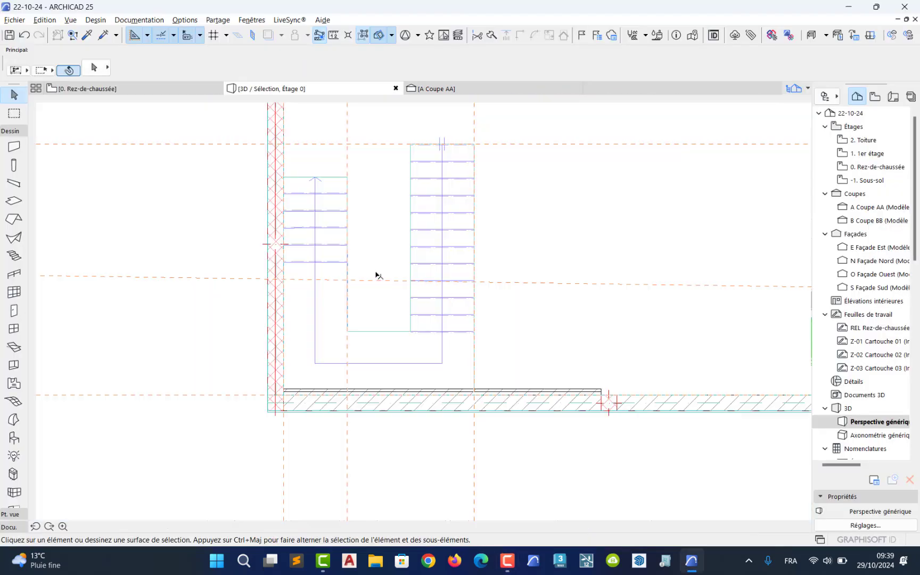
scroll(374, 405, down, 1)
middle_drag(374, 404, 397, 393)
scroll(398, 393, up, 6)
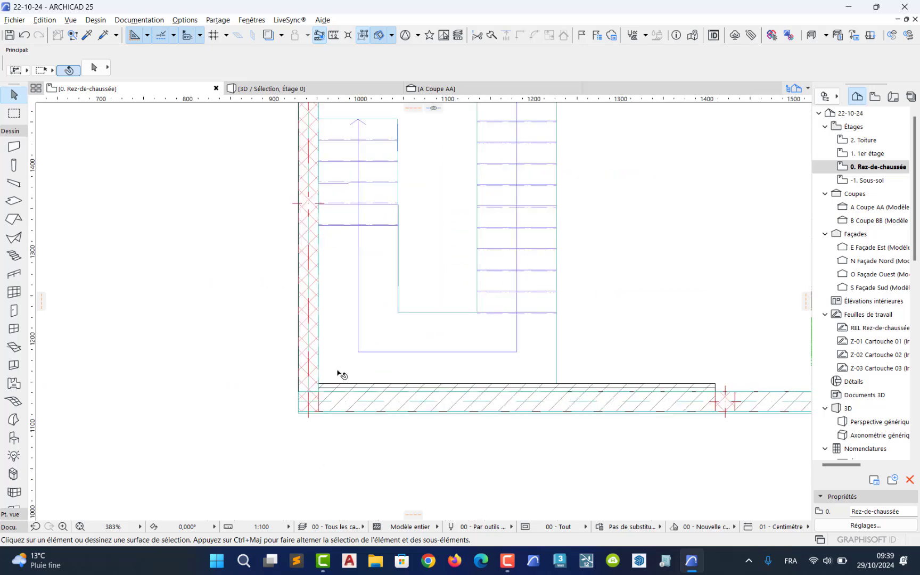
scroll(291, 391, right, 5)
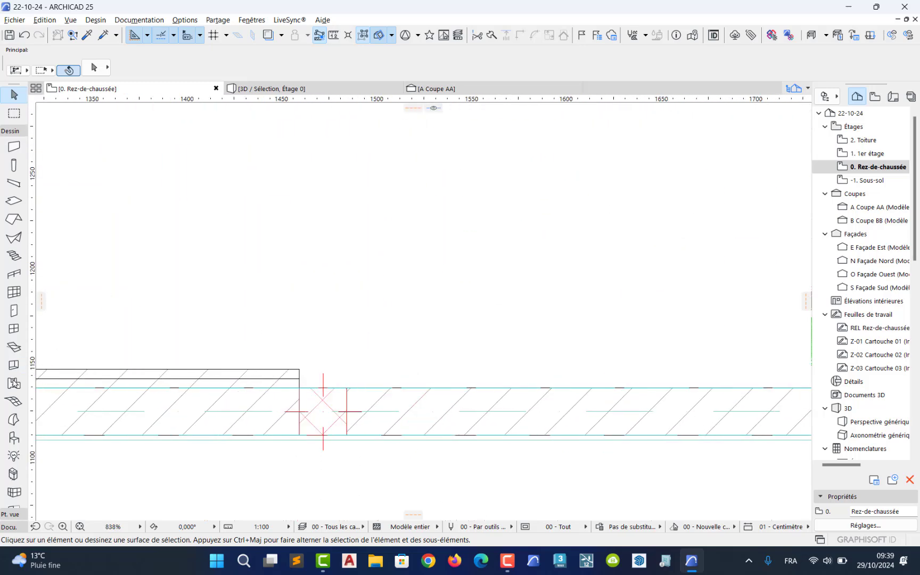
scroll(160, 372, up, 4)
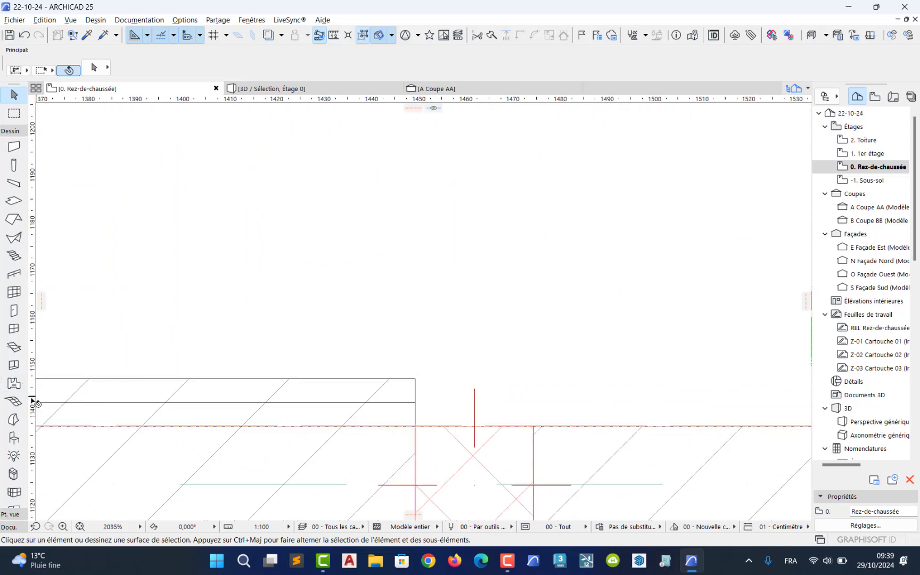
key(l)
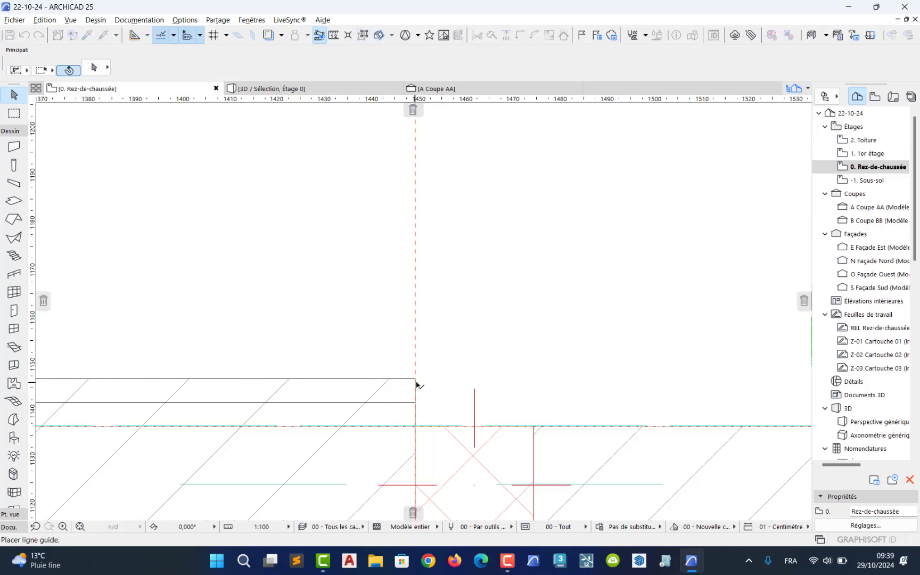
click(417, 384)
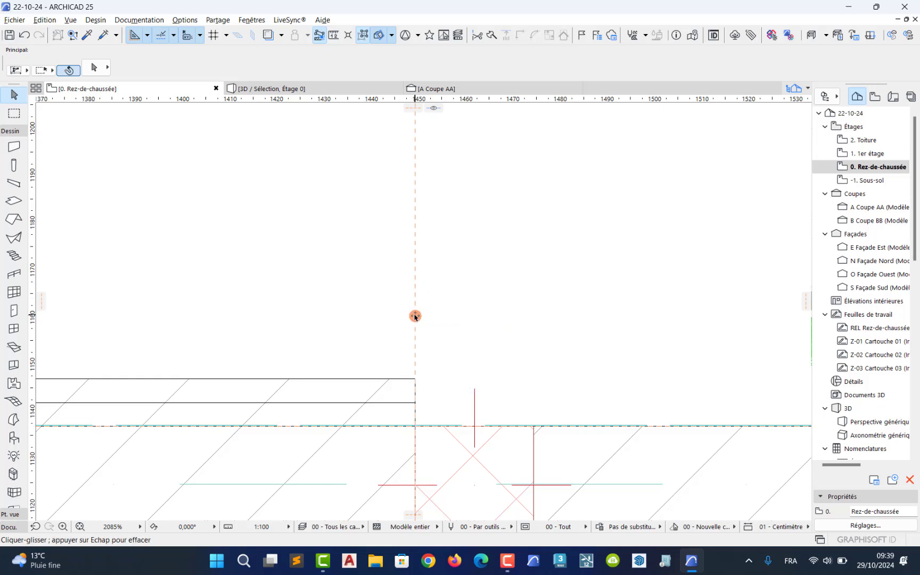
- Offset the guide line 5 inward from the morphs' end edge, towards the perpendicular wall
drag(415, 316, 395, 318)
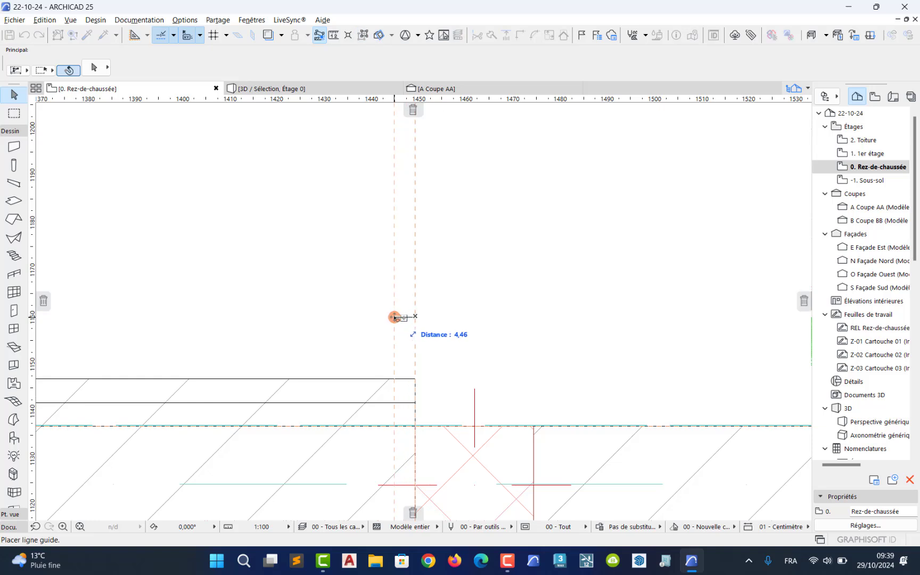
key(Tab)
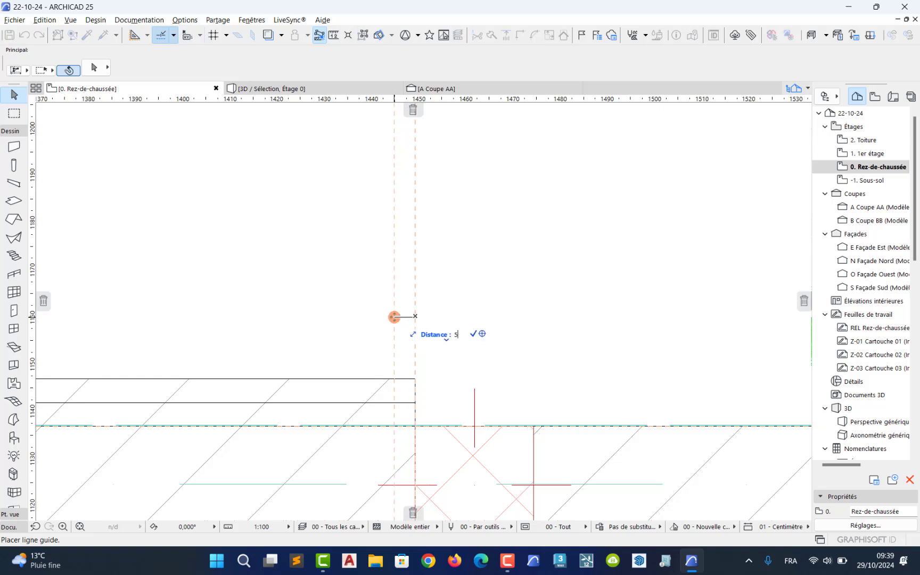
key(Return)
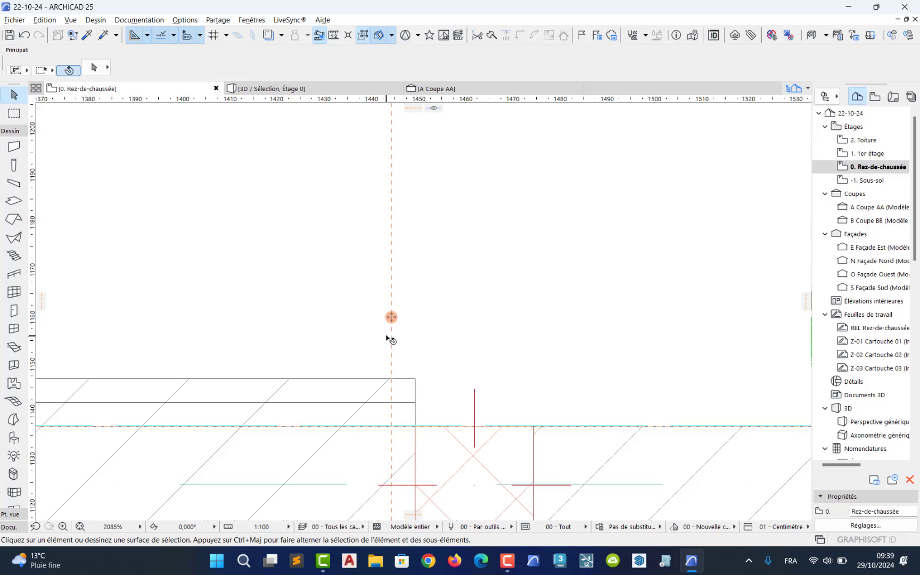
- Move the outer mahogany morph's inner-face corner node beside the perpendicular wall along that face to the guide line
scroll(390, 339, down, 10)
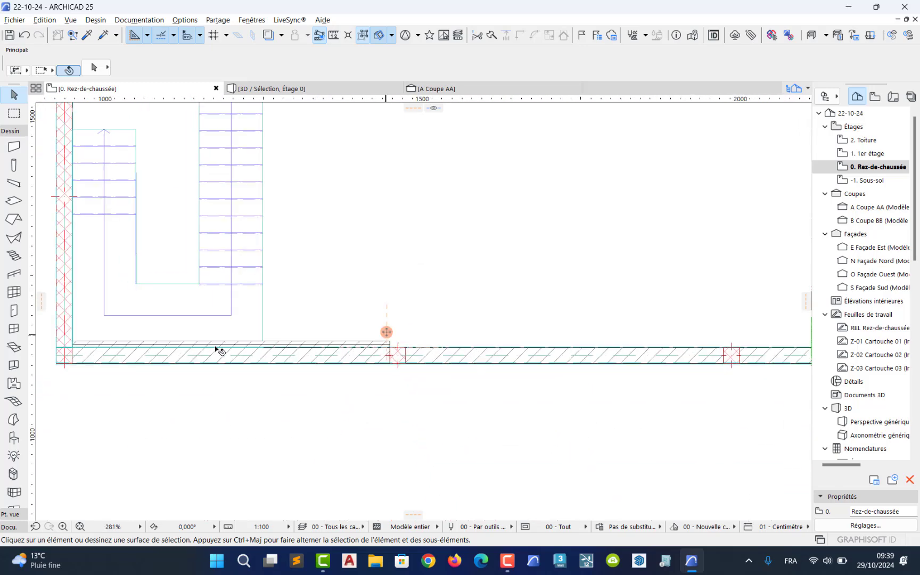
scroll(216, 348, up, 10)
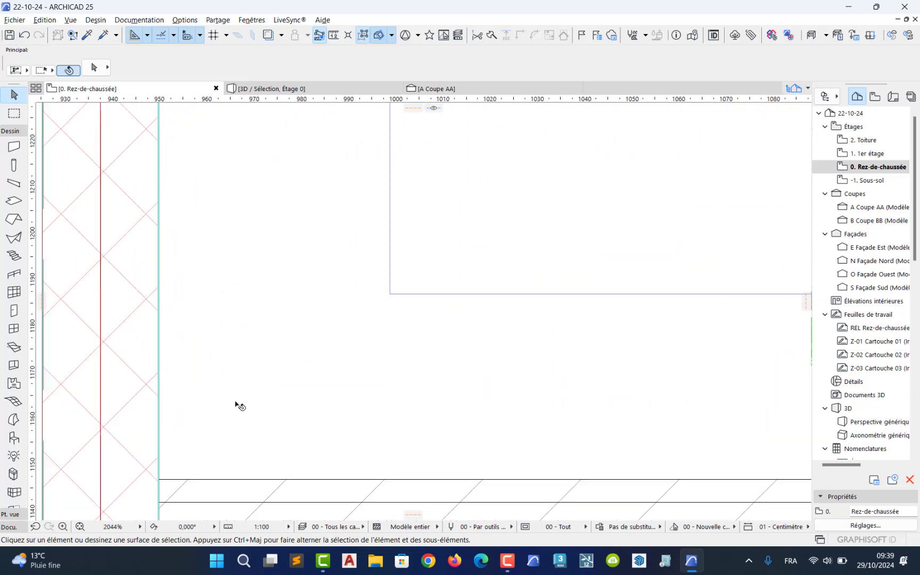
middle_drag(230, 437, 215, 364)
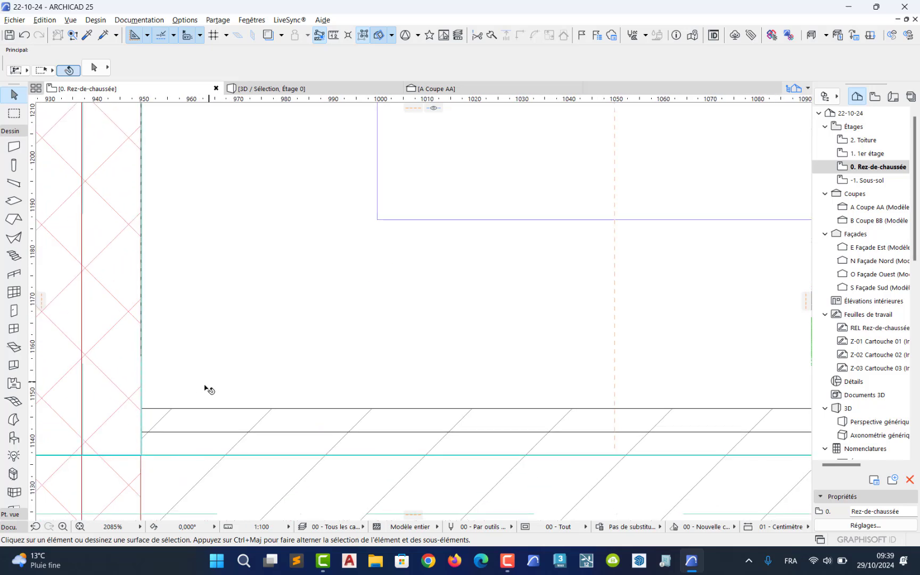
click(210, 413)
click(141, 431)
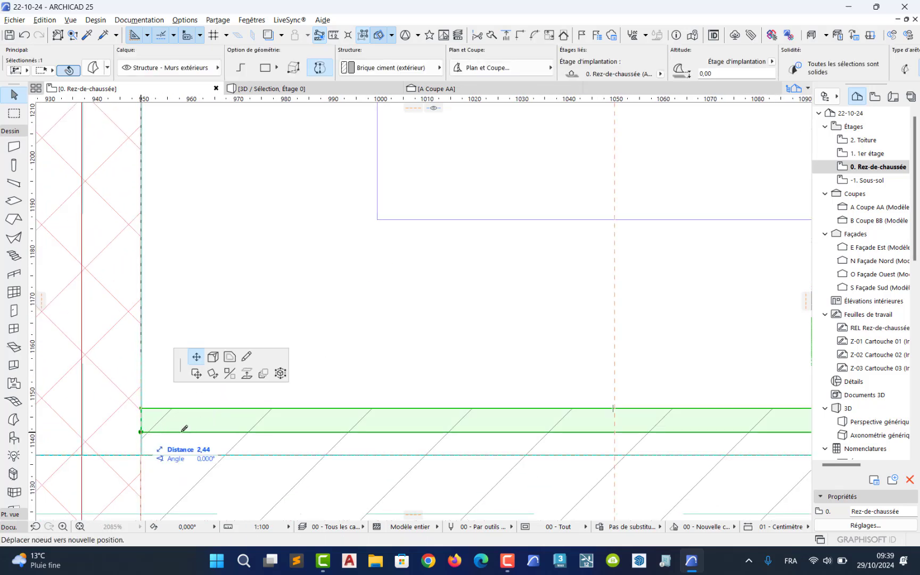
middle_drag(612, 416, 138, 380)
scroll(144, 379, down, 7)
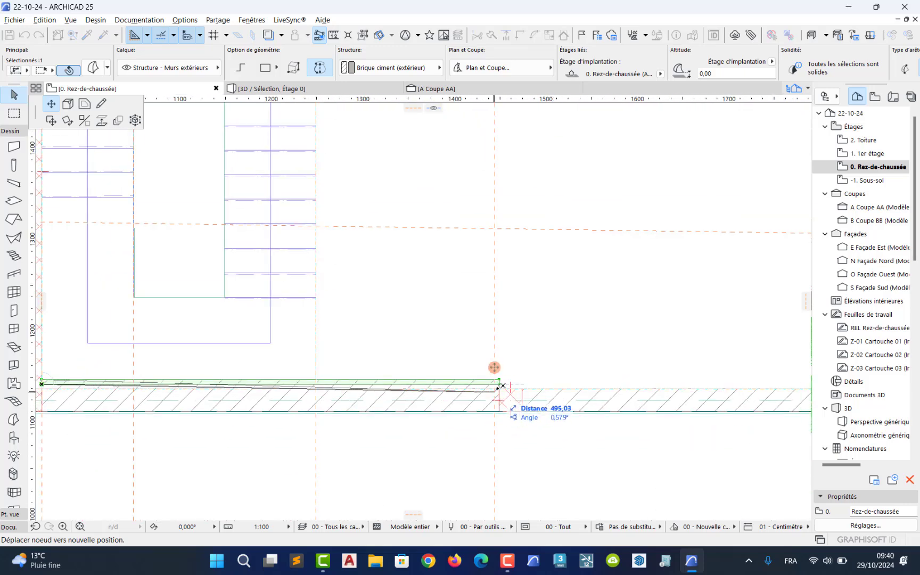
scroll(502, 385, up, 8)
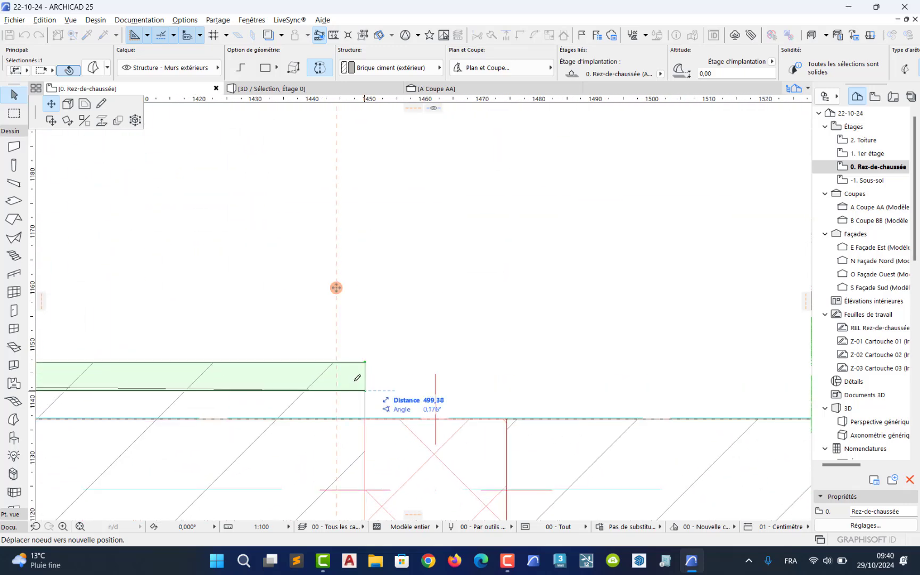
scroll(346, 377, up, 1)
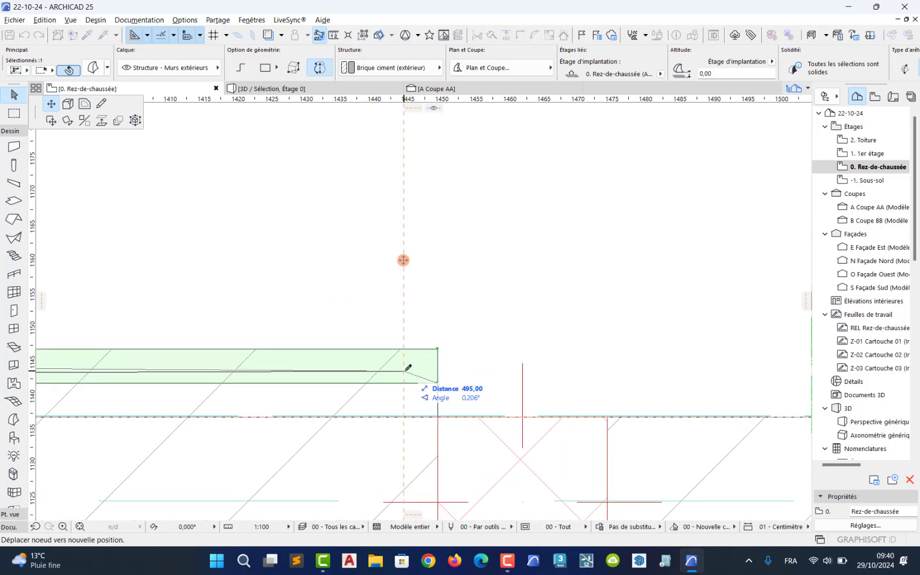
scroll(408, 367, up, 4)
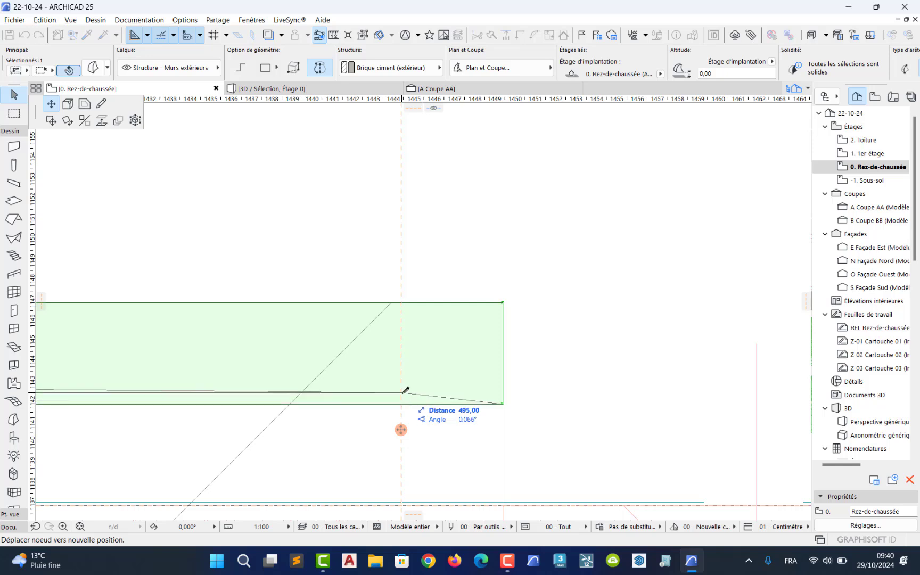
click(402, 404)
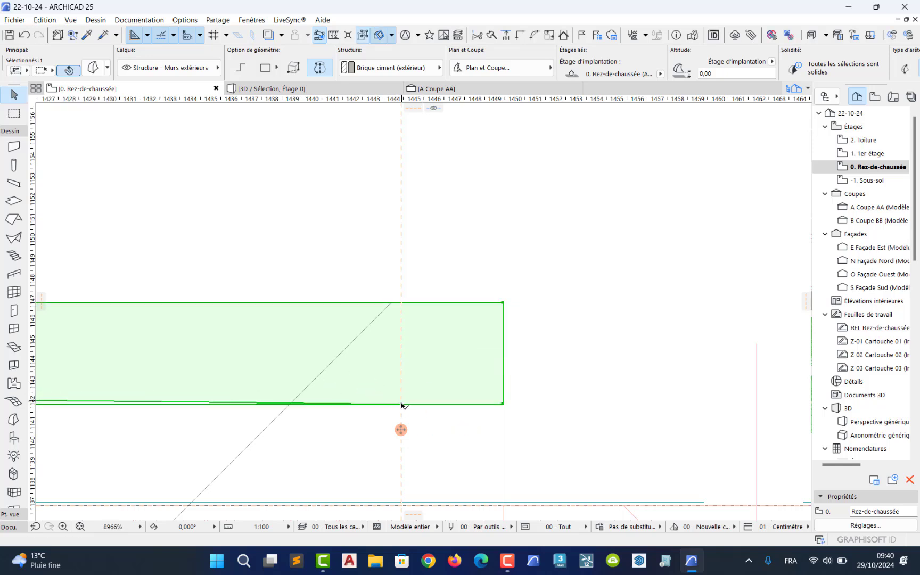
- Move the outer mahogany morph's outer-face corner node beside the perpendicular wall along that face to the guide line
scroll(402, 405, down, 8)
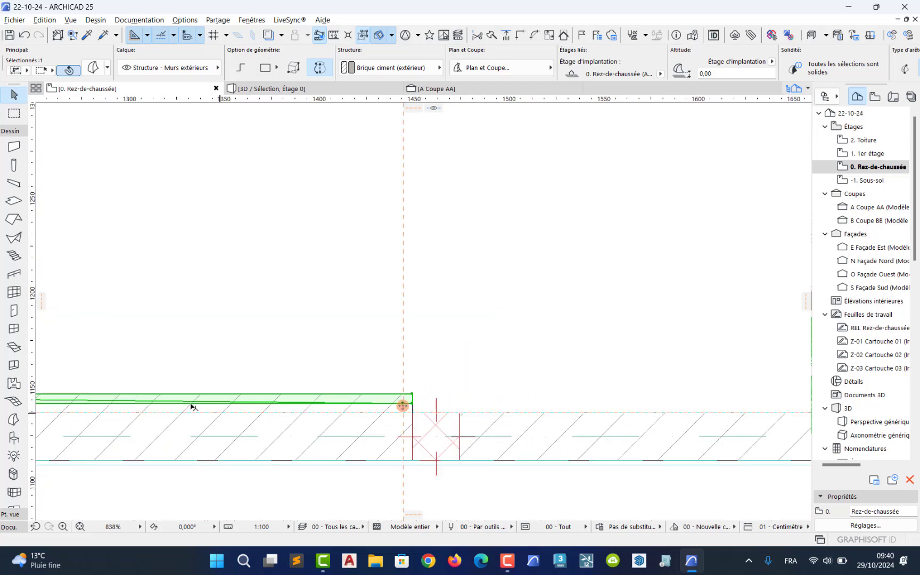
middle_drag(284, 407, 606, 400)
middle_drag(232, 400, 515, 396)
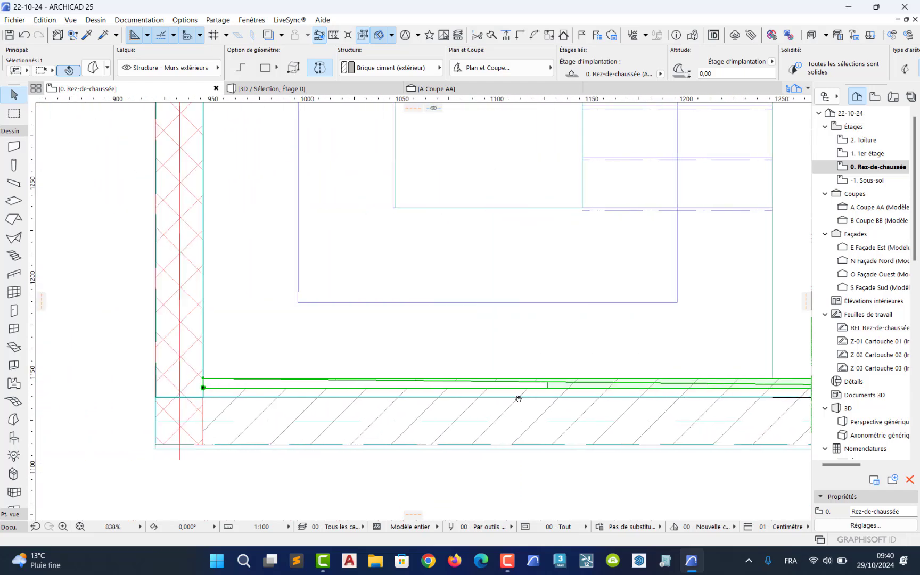
scroll(255, 385, up, 5)
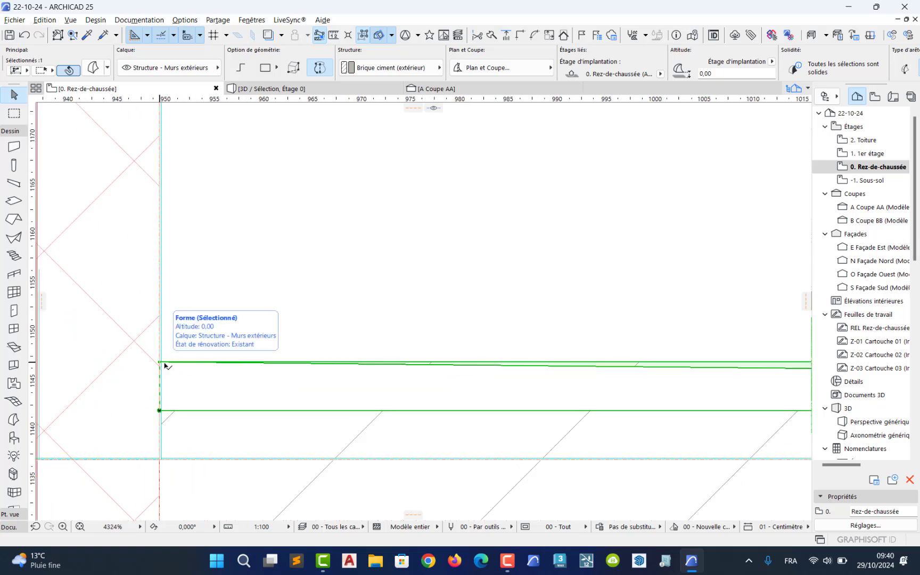
click(164, 363)
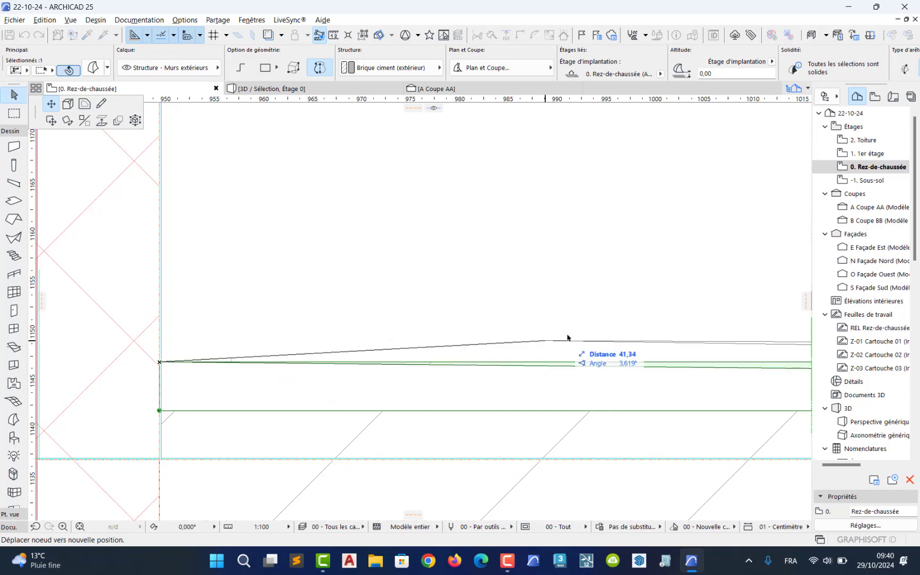
scroll(141, 343, down, 7)
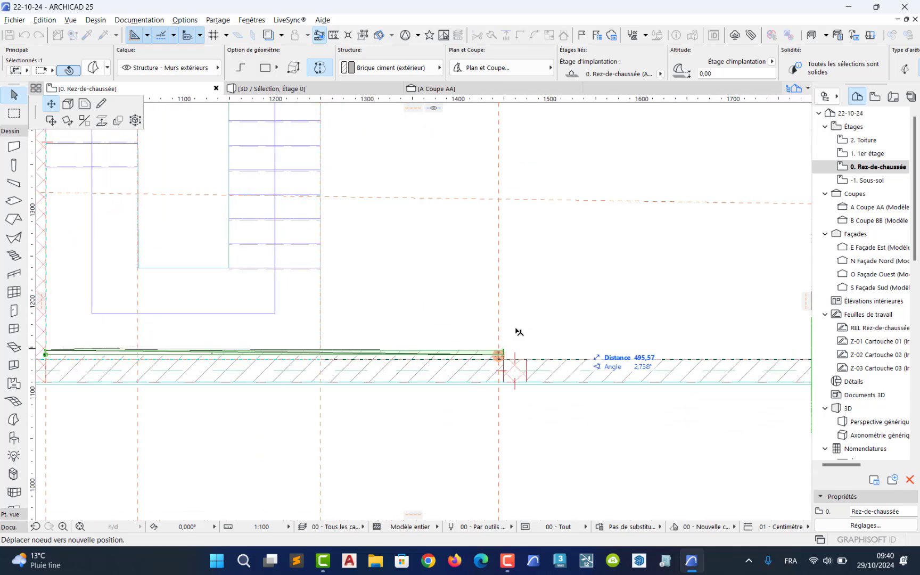
scroll(384, 369, up, 3)
click(384, 367)
scroll(384, 366, up, 4)
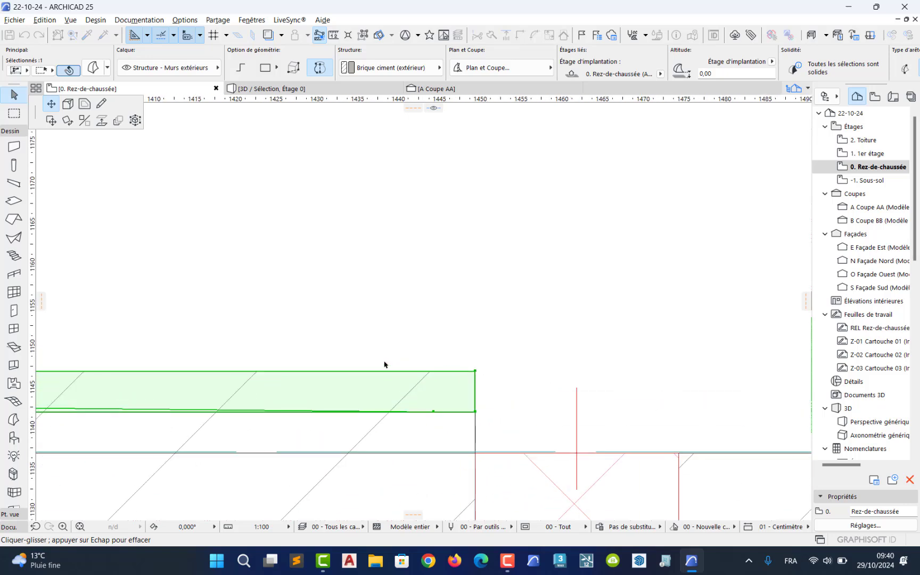
scroll(386, 362, up, 3)
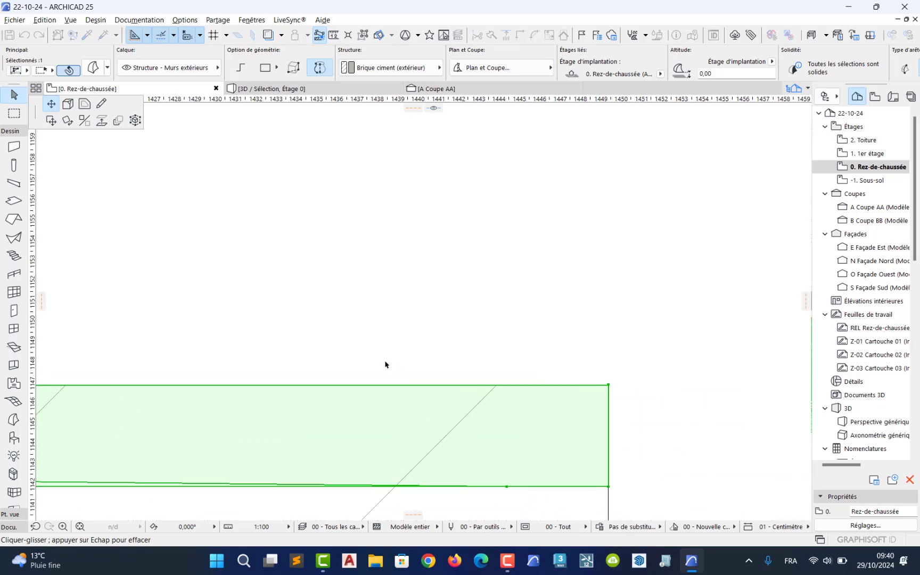
click(506, 388)
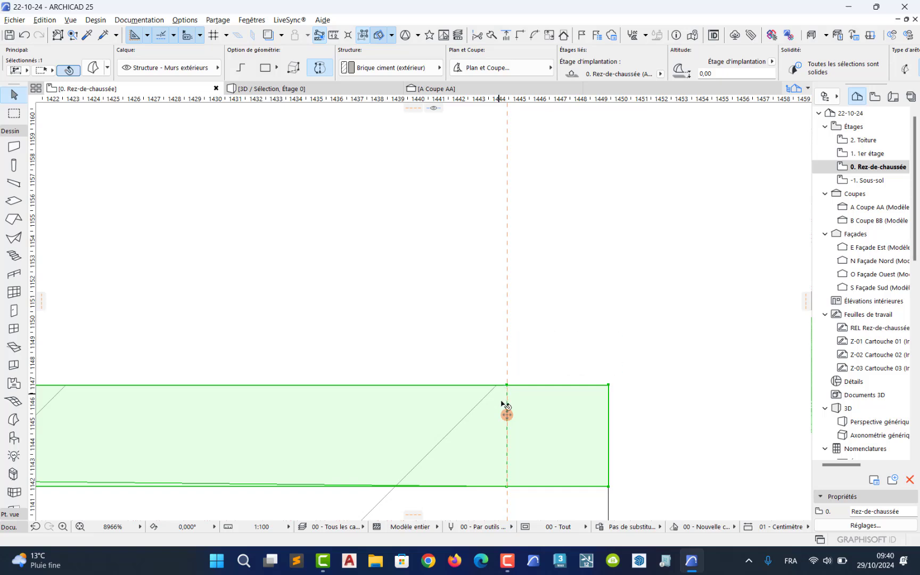
- Examine in 3D the sloped cut across the outer mahogany morph and its edges against the layer behind
key(F3)
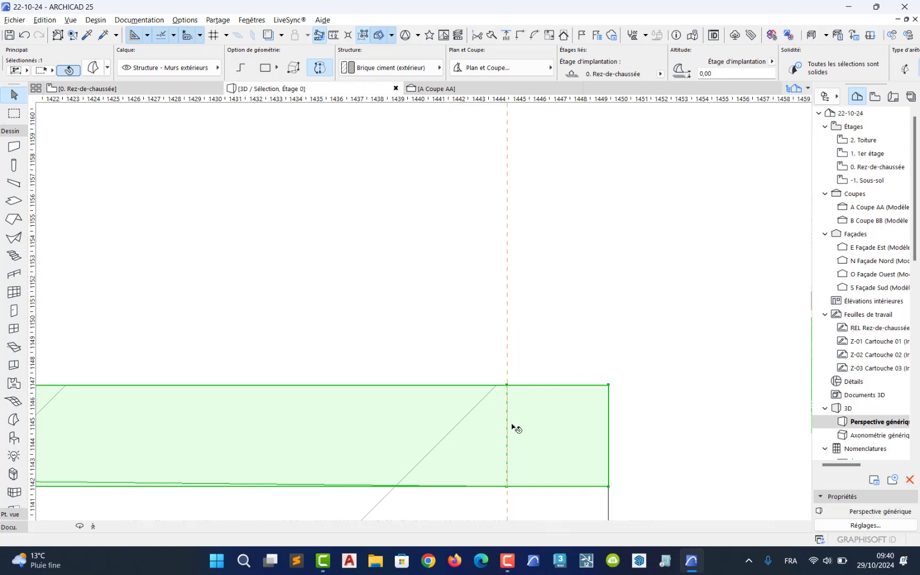
middle_drag(458, 384, 300, 312)
scroll(353, 366, down, 2)
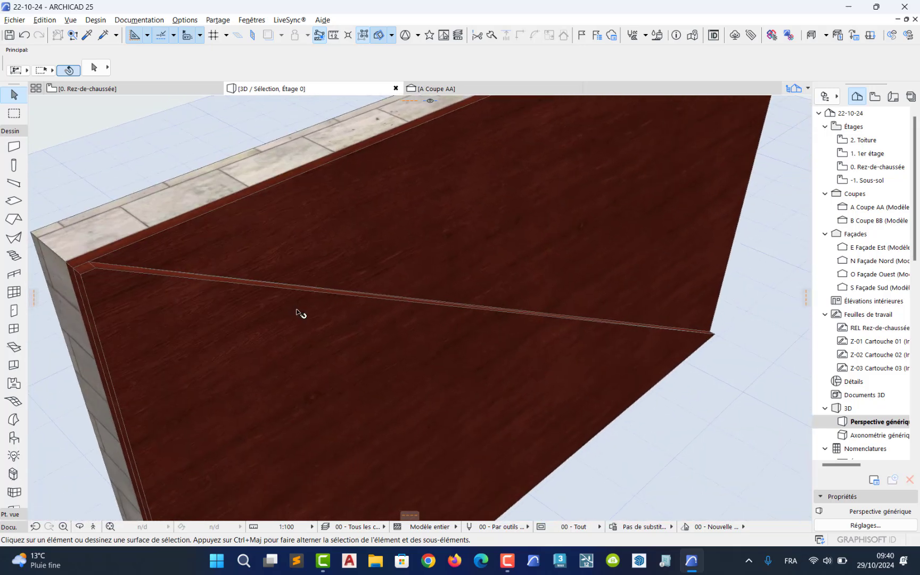
scroll(300, 312, down, 1)
scroll(297, 314, down, 1)
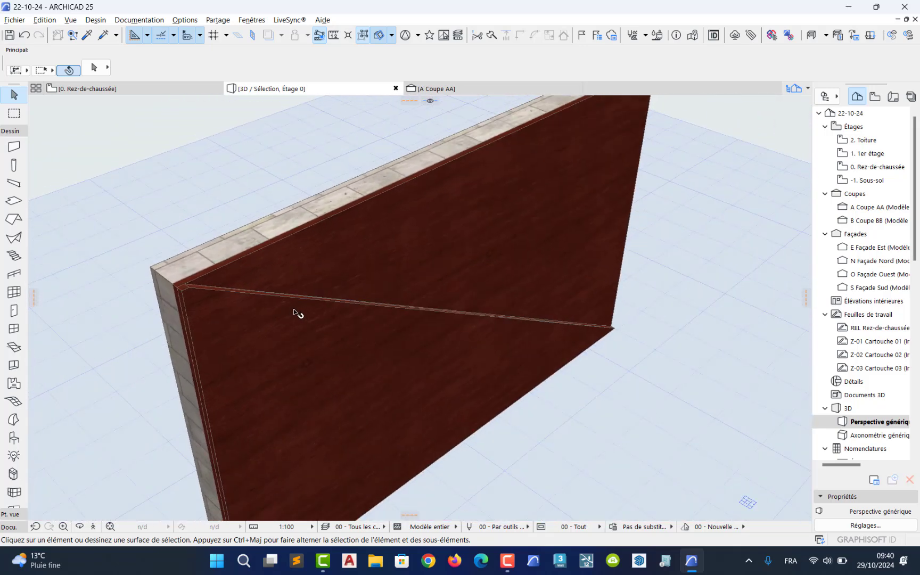
click(297, 313)
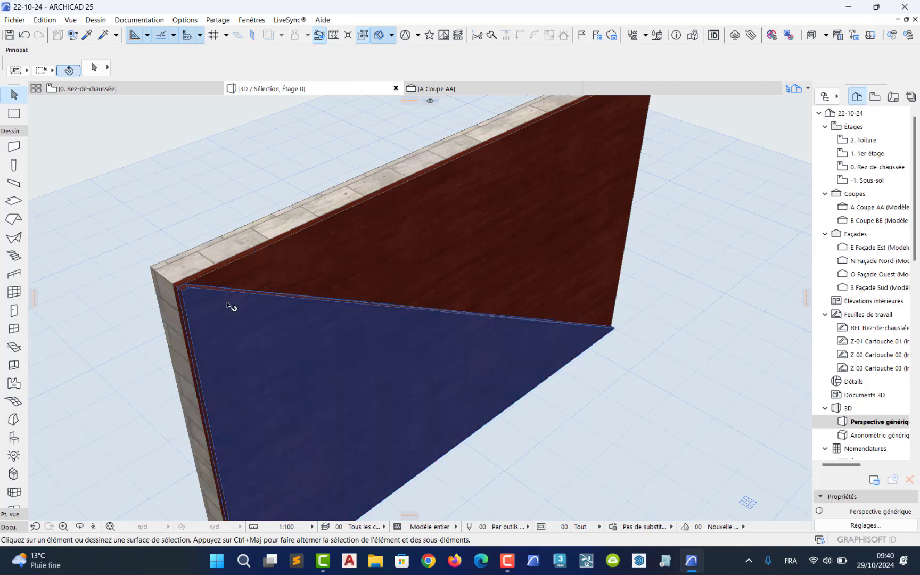
key(Escape)
scroll(194, 290, up, 1)
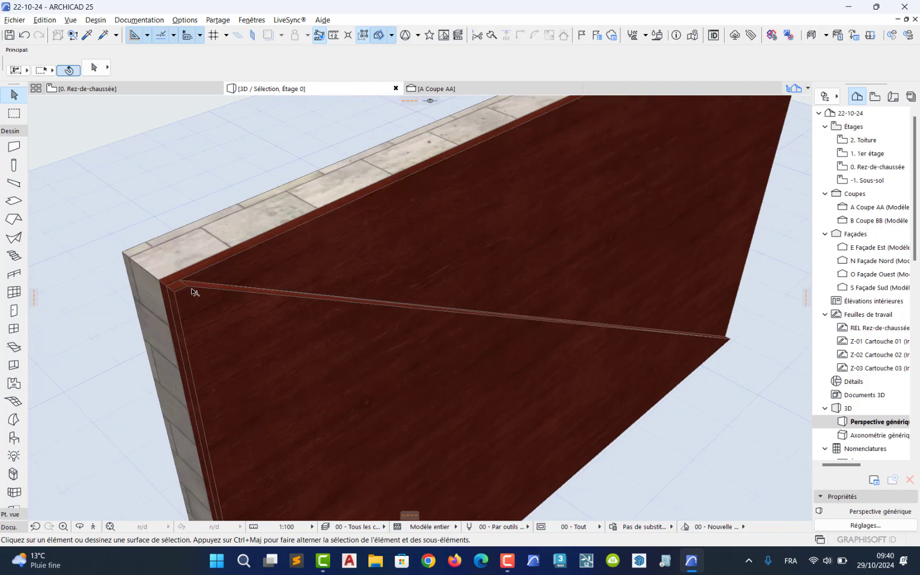
middle_drag(286, 403, 205, 294)
scroll(253, 315, down, 3)
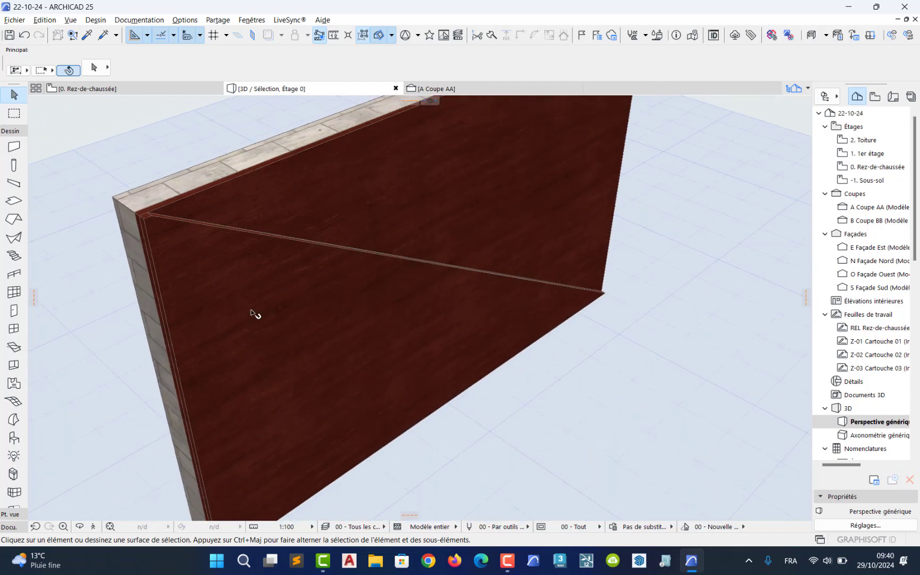
drag(250, 314, 302, 378)
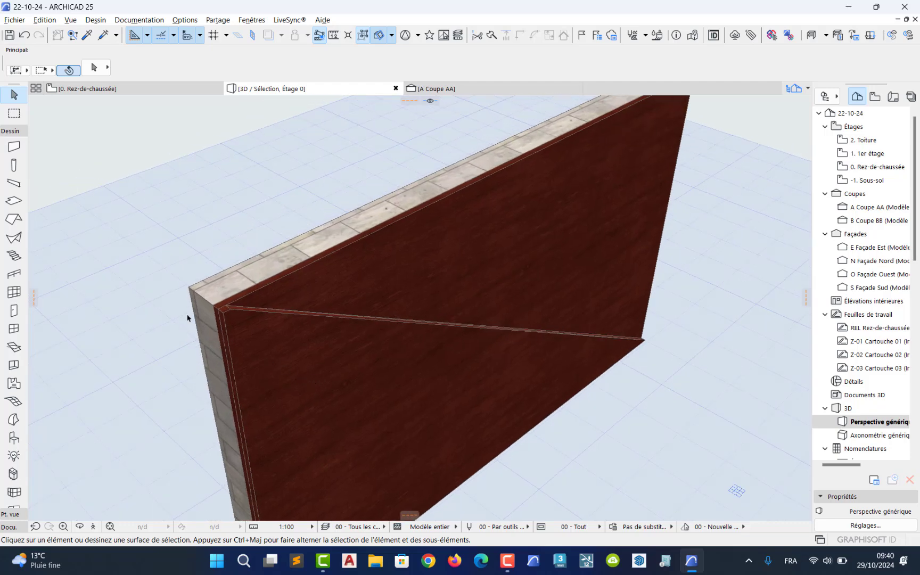
drag(506, 391, 431, 253)
middle_drag(431, 253, 437, 330)
middle_drag(437, 330, 457, 333)
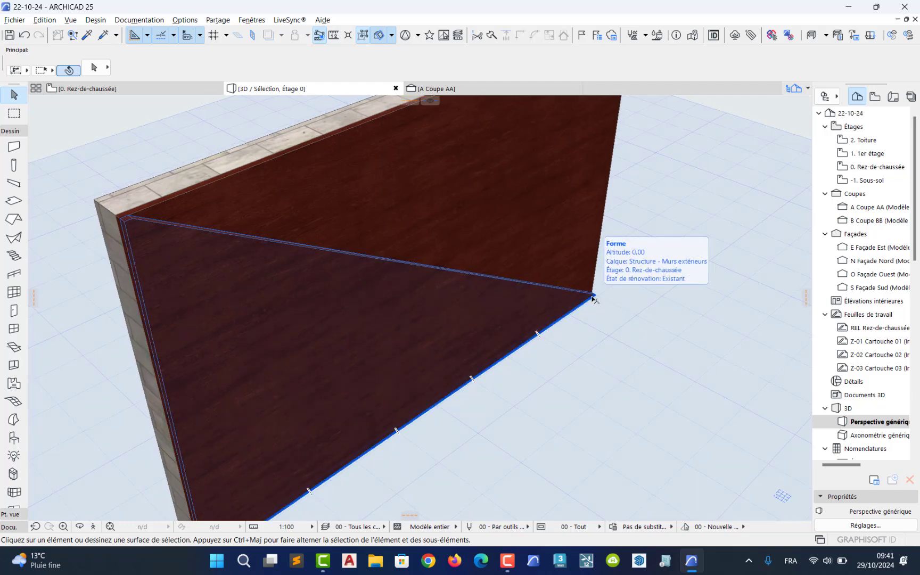
- Move the outer mahogany morph's outer-face lower corner node at the far end 495,00 along the base edge at 180°
middle_drag(528, 180, 526, 240)
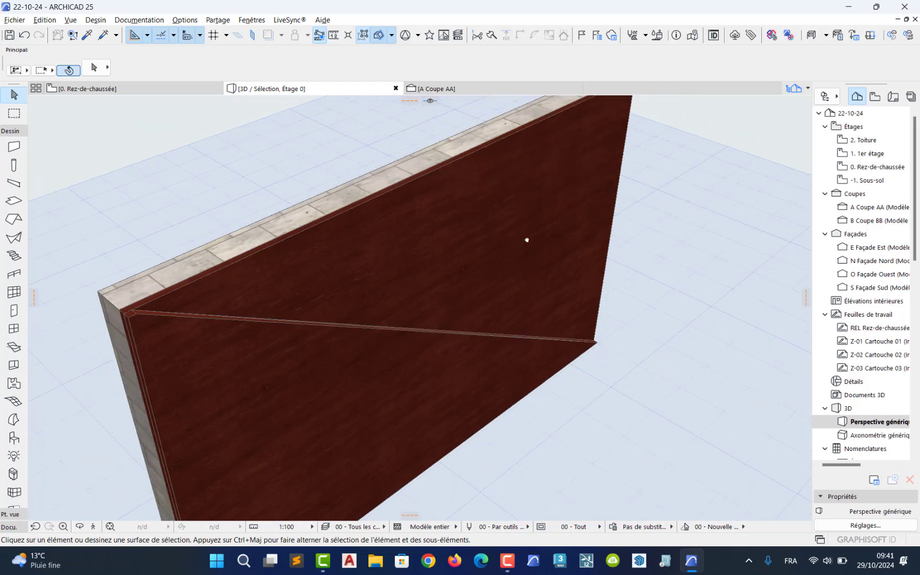
click(397, 174)
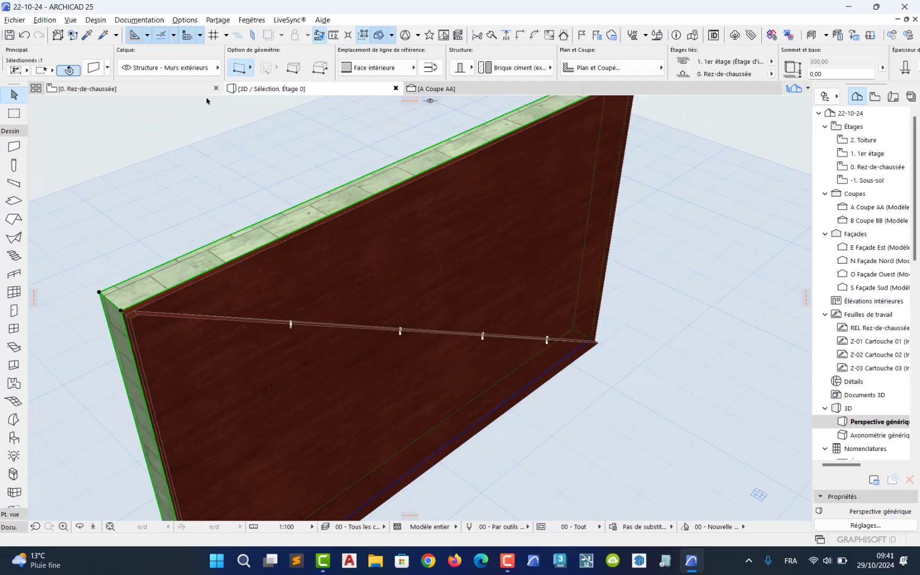
scroll(292, 171, down, 1)
middle_drag(293, 170, 293, 207)
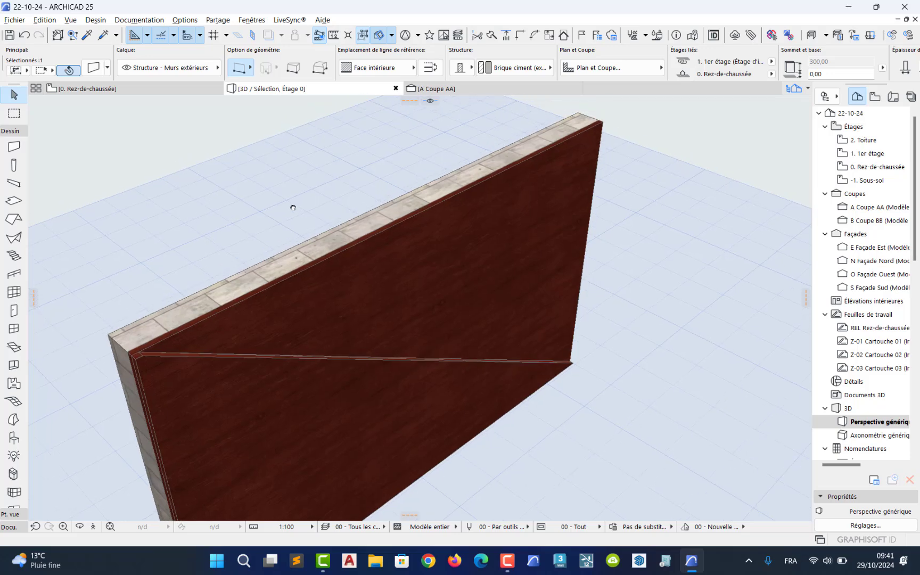
scroll(298, 207, up, 3)
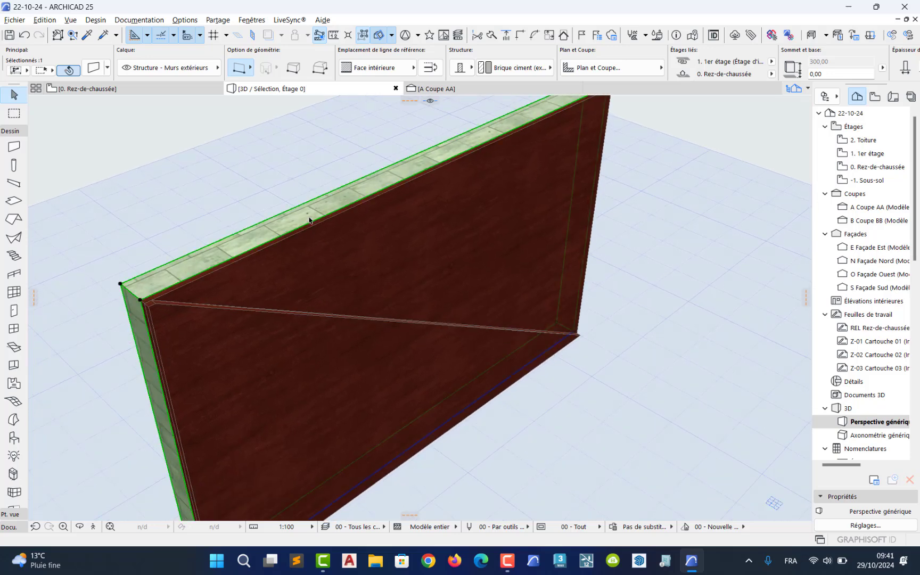
middle_drag(308, 277, 243, 226)
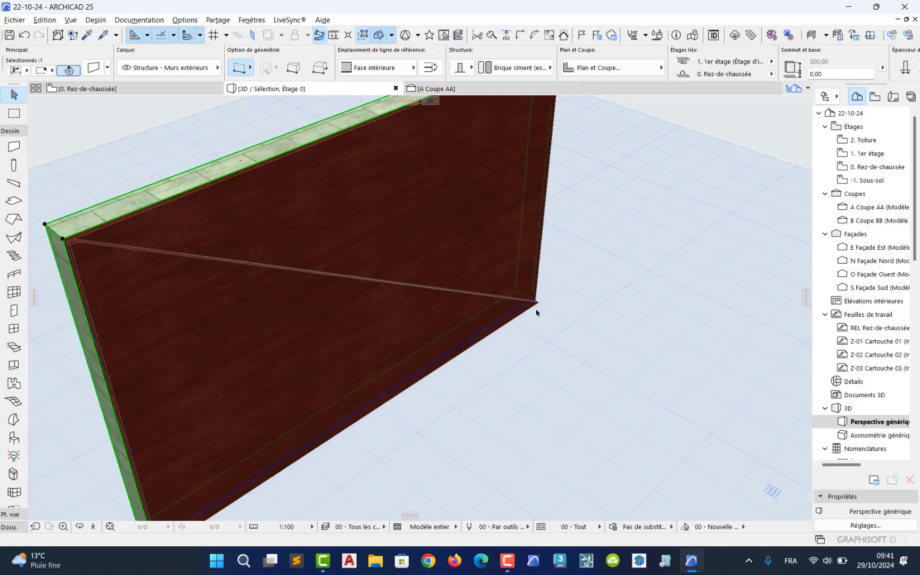
scroll(537, 313, up, 3)
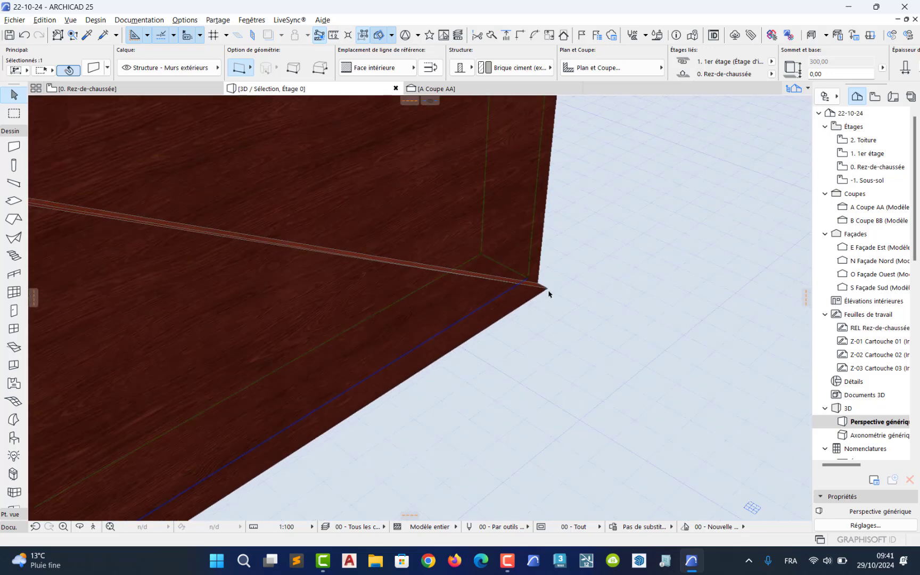
click(548, 293)
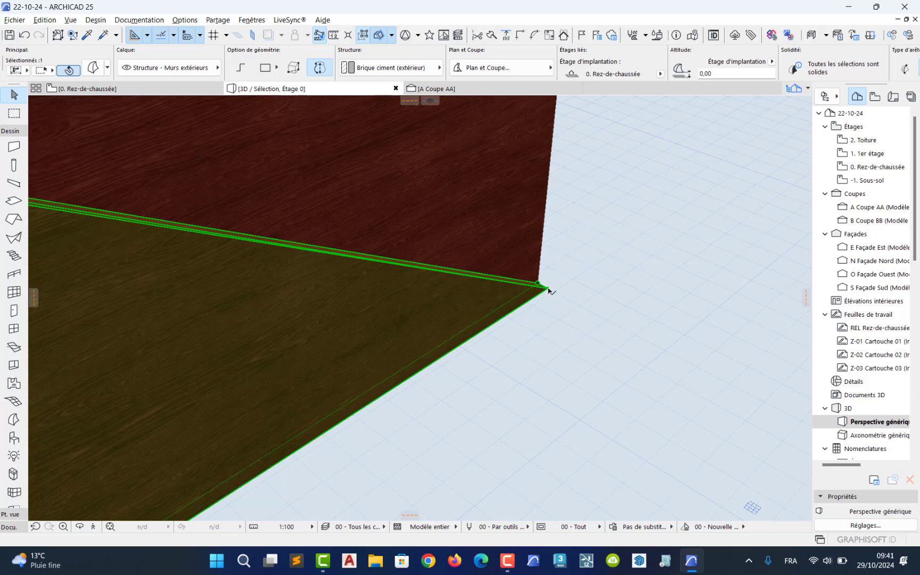
click(549, 290)
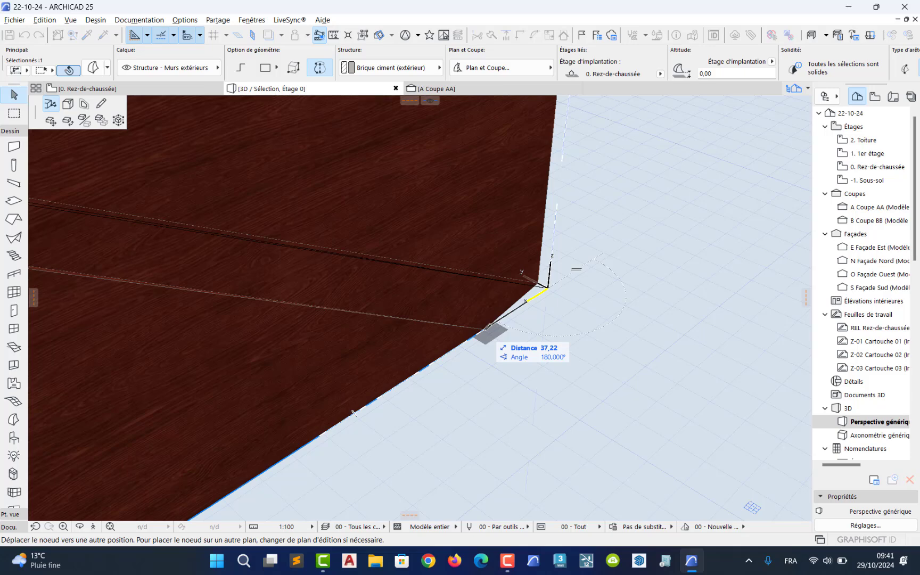
text(495,00)
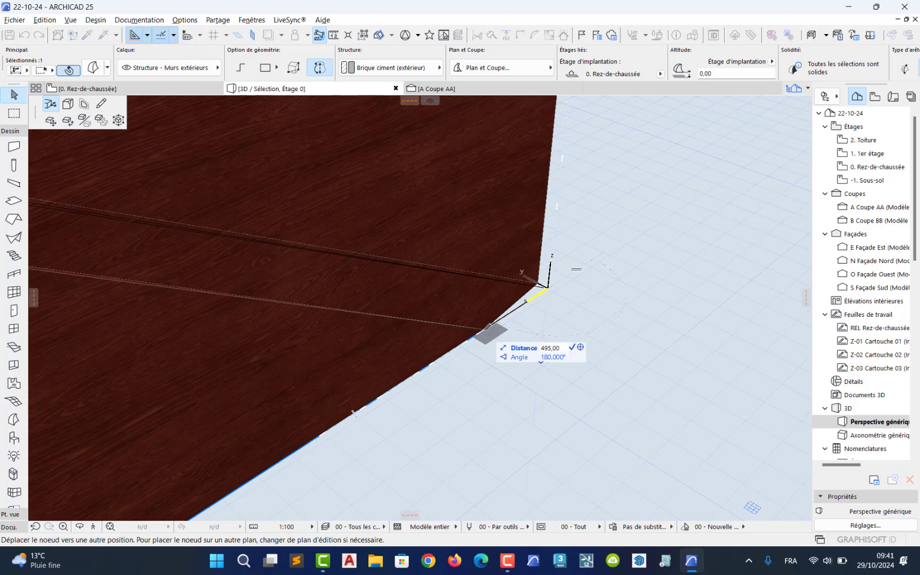
key(Return)
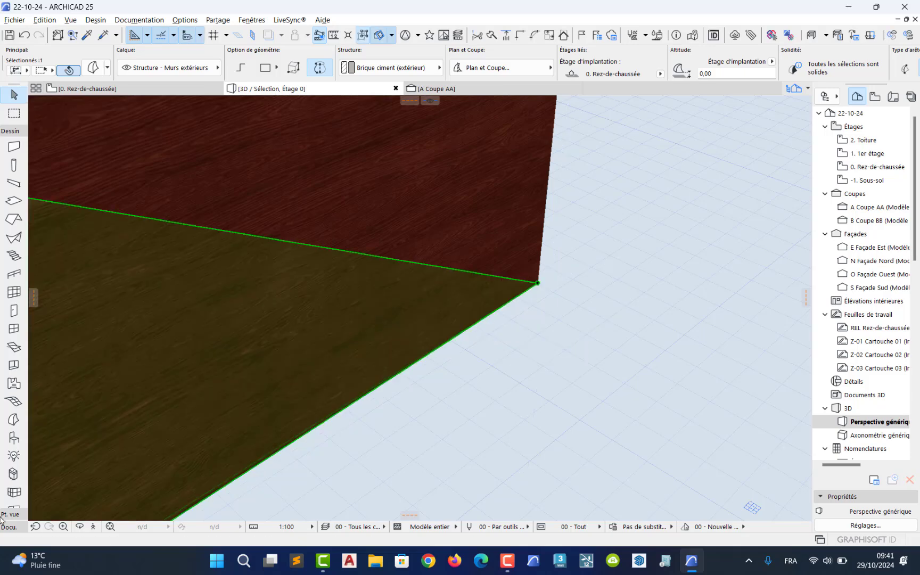
- Move the outer morph's remaining far-end lower node, on its inner face, 495 along the base edge to leave a narrow vertical post
scroll(269, 456, down, 3)
middle_drag(248, 475, 430, 230)
scroll(412, 281, down, 3)
middle_drag(264, 331, 227, 355)
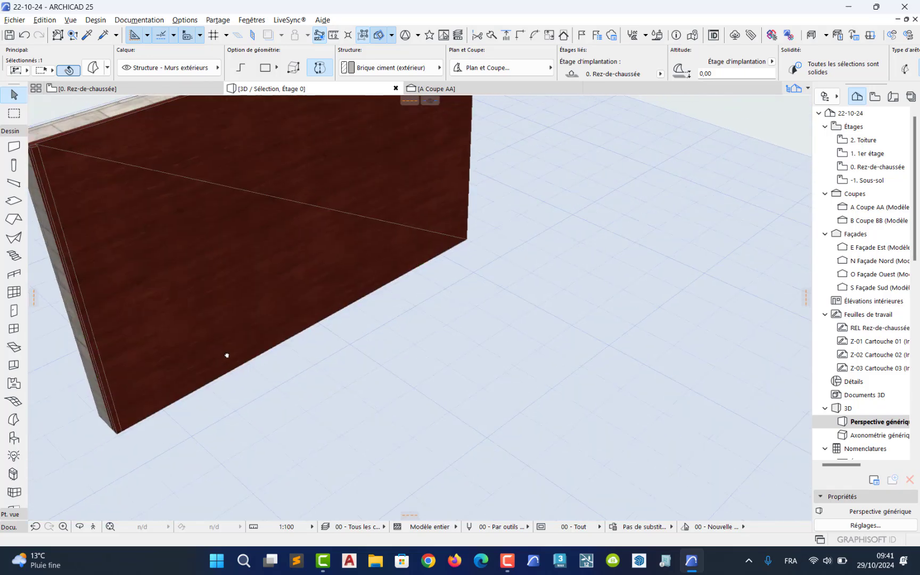
scroll(462, 240, up, 5)
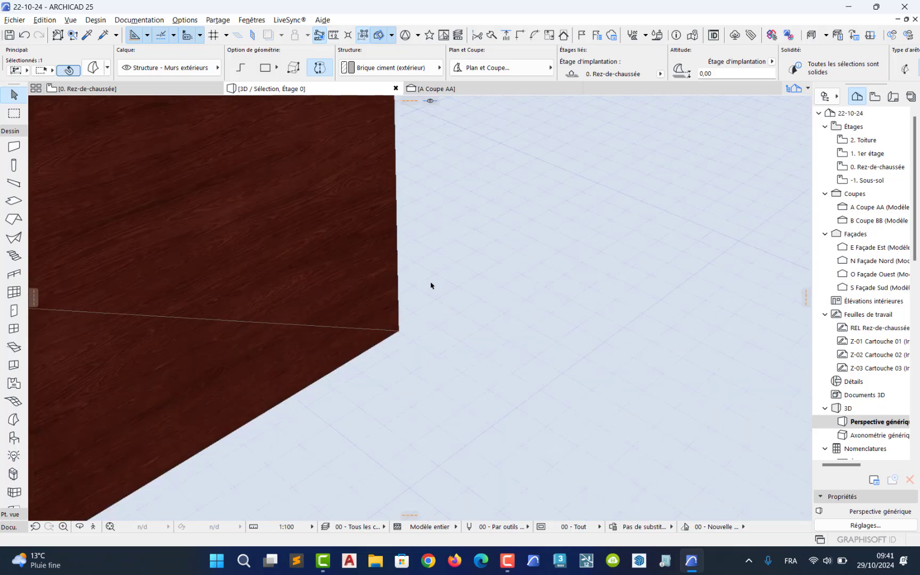
click(399, 331)
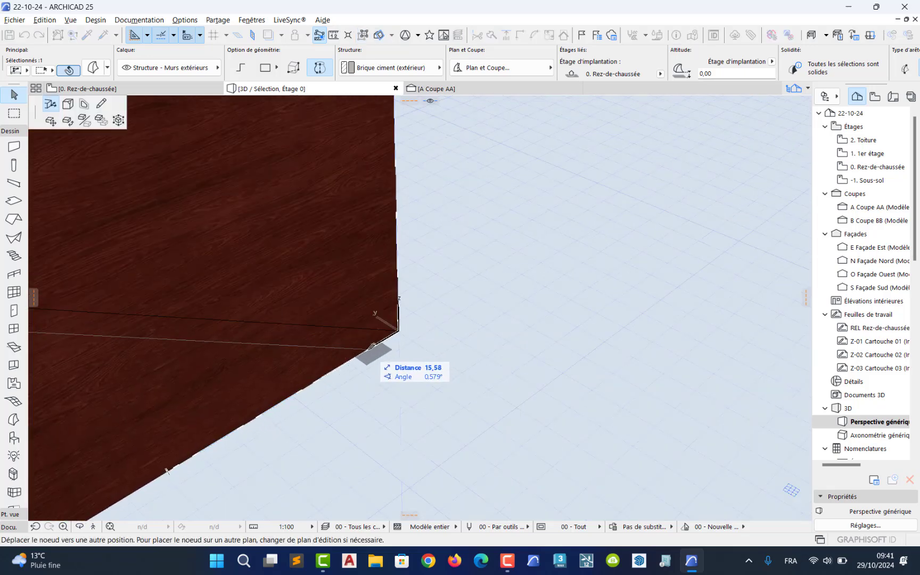
key(Tab)
text(4)
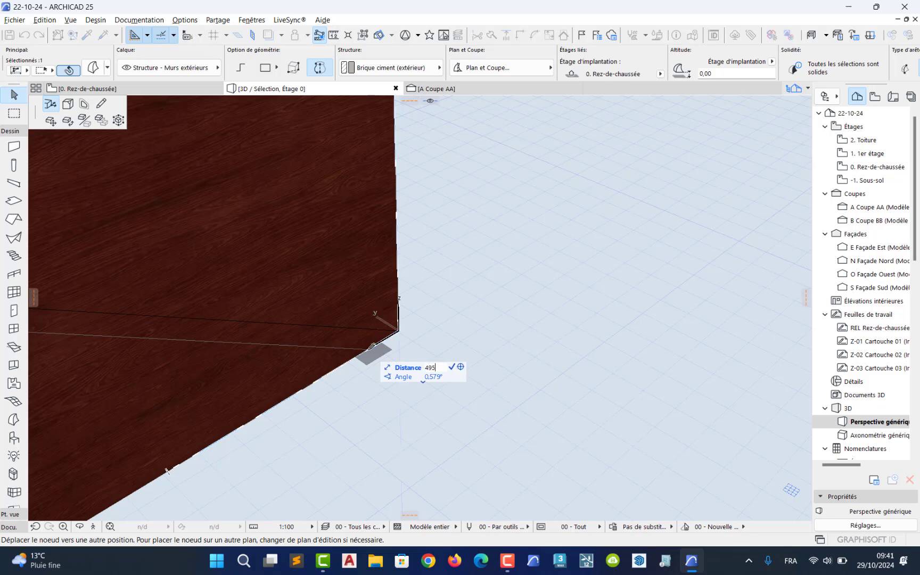
key(Tab)
key(Return)
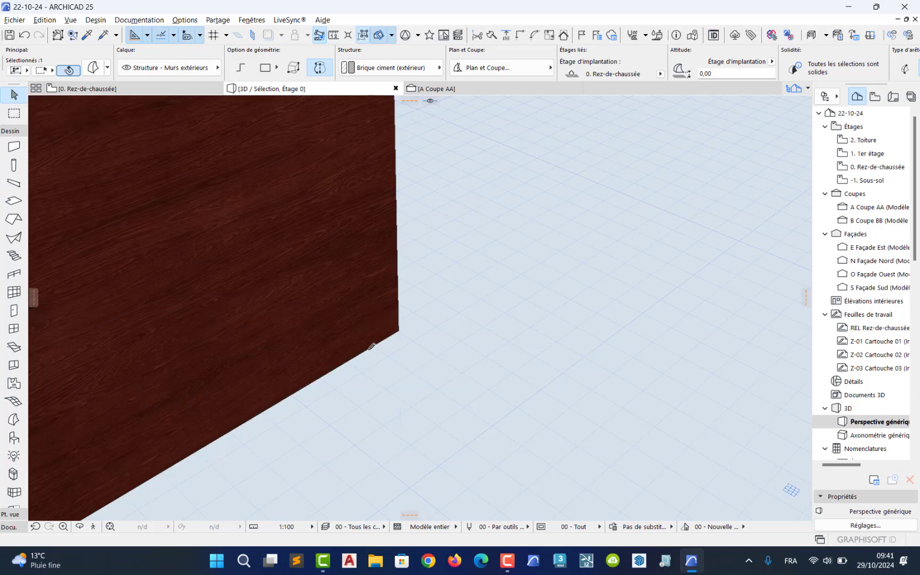
- Move the narrow mahogany post 5,00 at 180° along the cladding, inward from the wall's end
middle_drag(197, 372, 459, 364)
scroll(454, 366, down, 3)
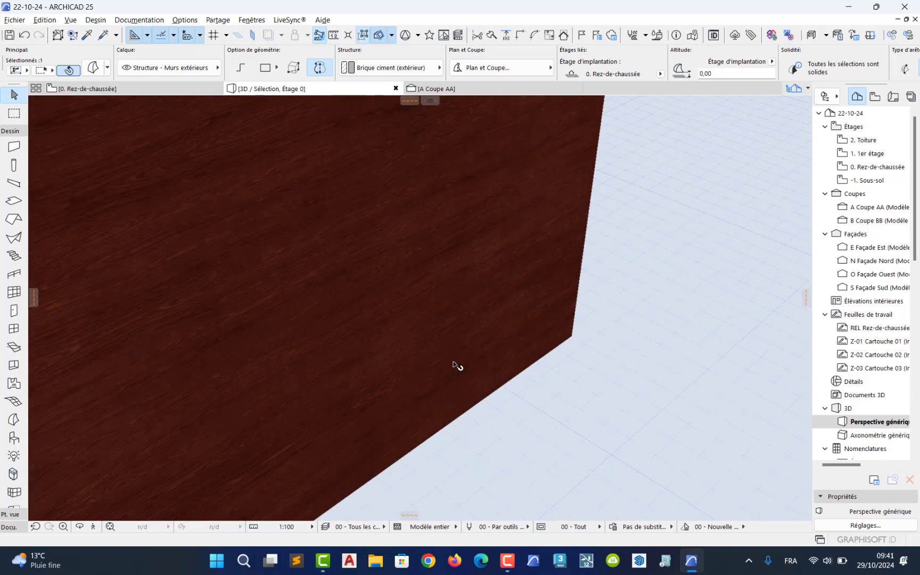
scroll(453, 369, down, 4)
middle_drag(282, 384, 294, 295)
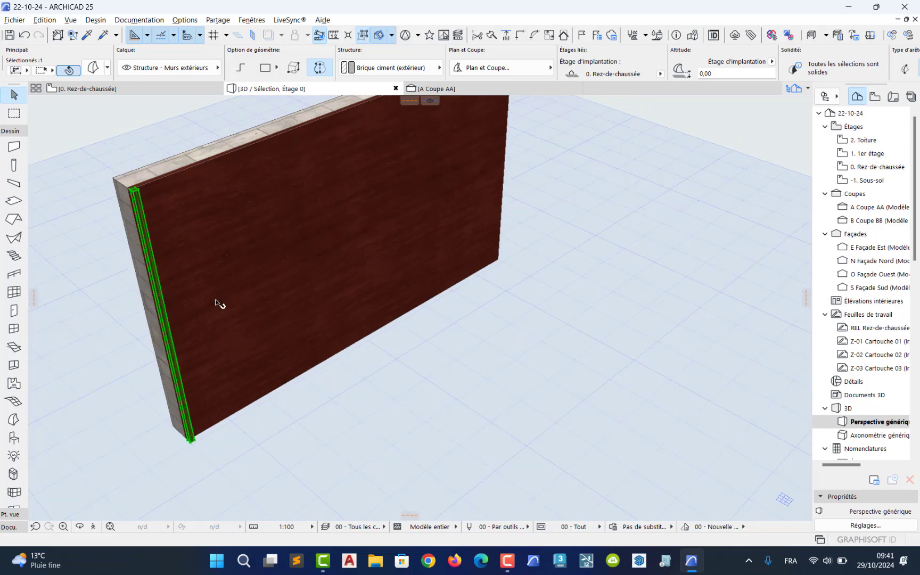
middle_drag(217, 304, 271, 315)
scroll(216, 244, up, 8)
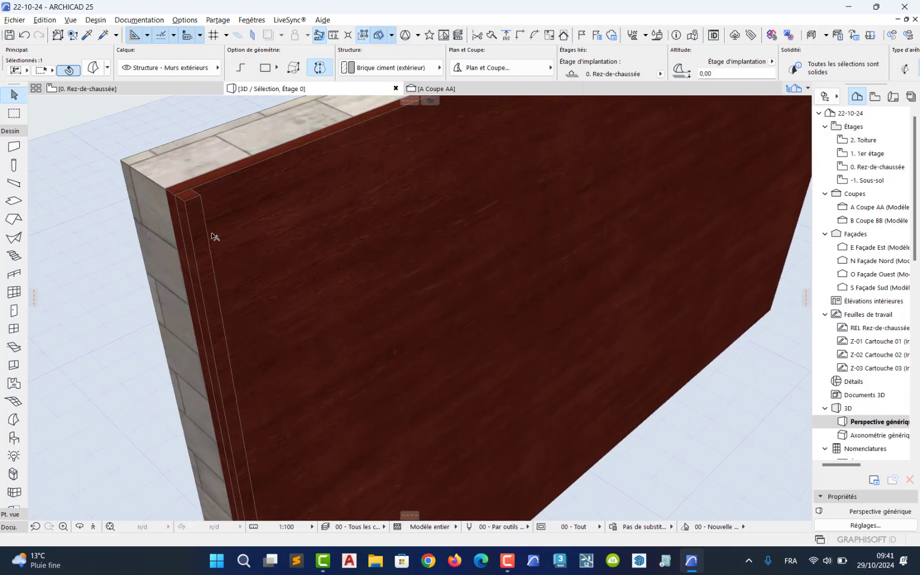
middle_drag(206, 219, 381, 400)
scroll(362, 369, up, 2)
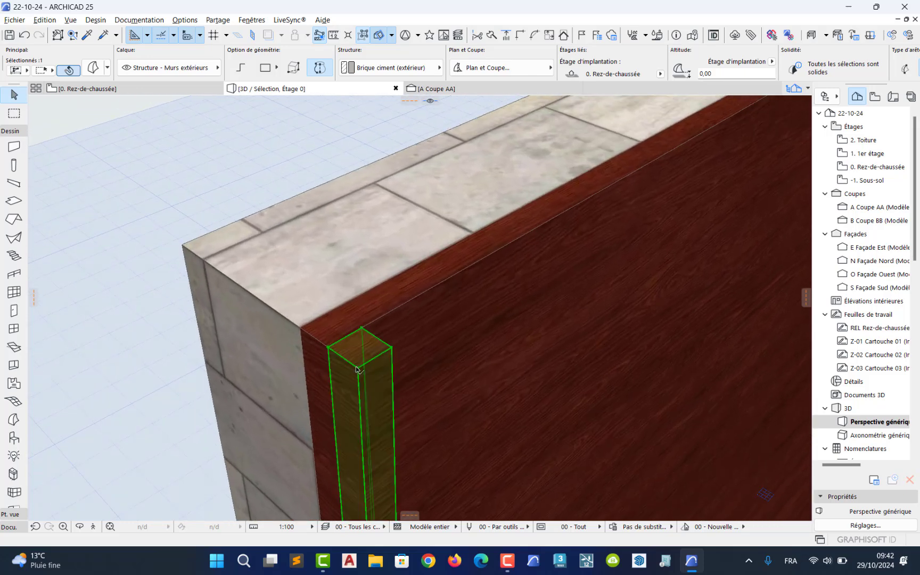
click(358, 368)
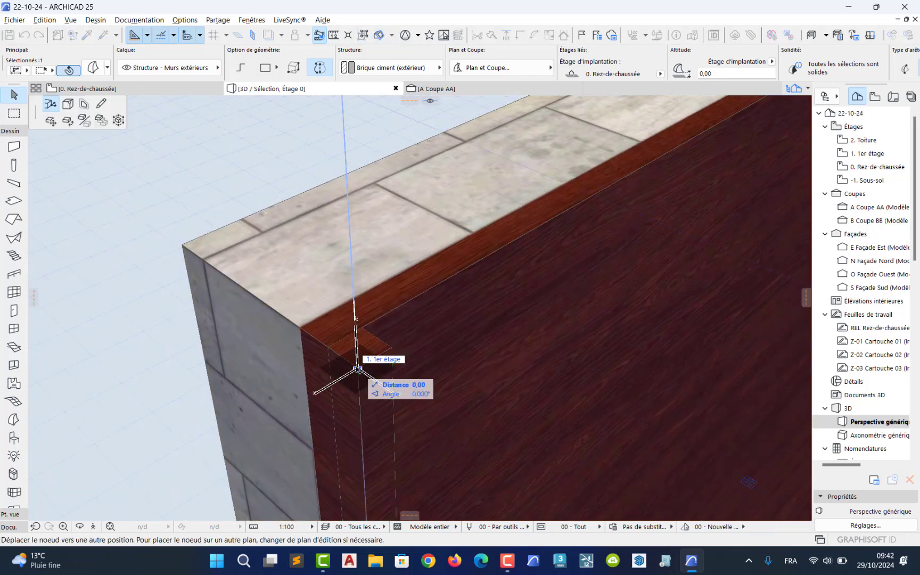
click(51, 122)
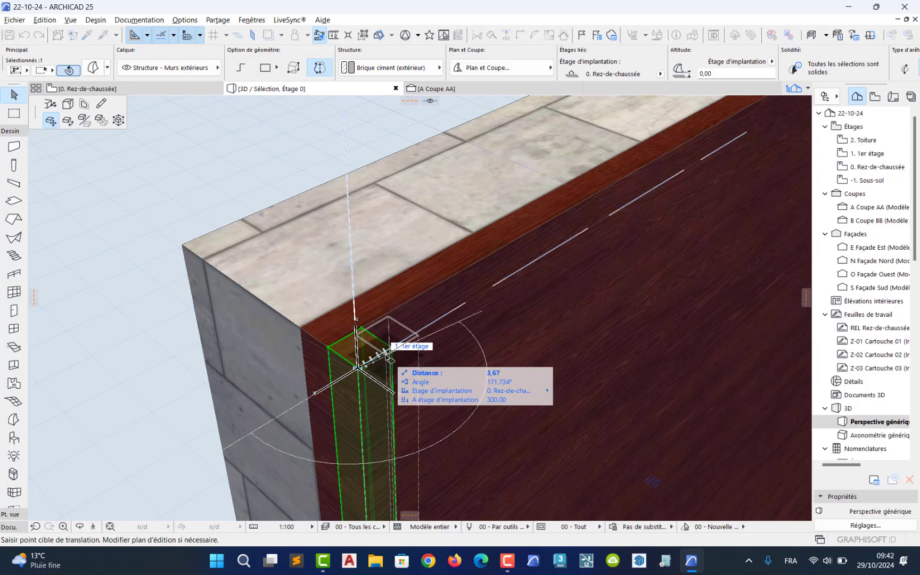
text(5)
key(Tab)
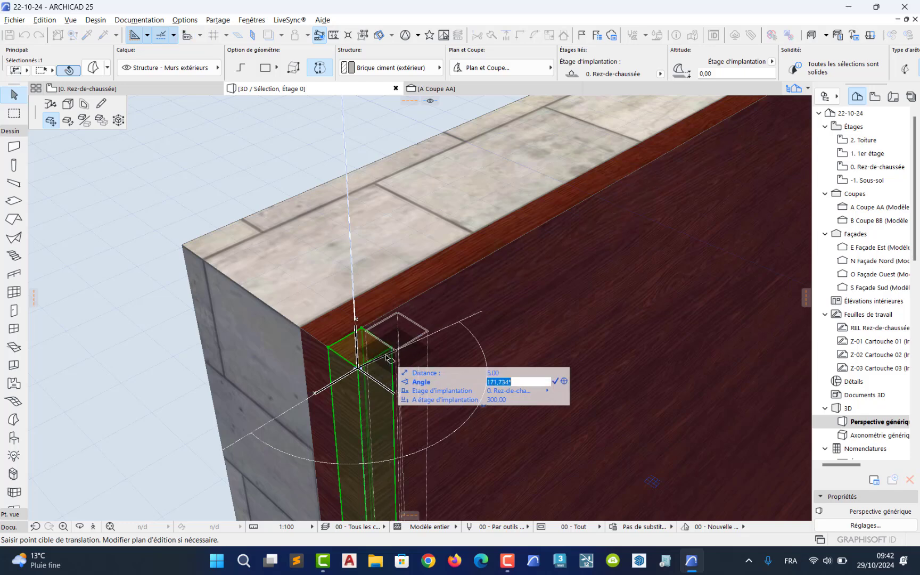
text(180,)
key(Return)
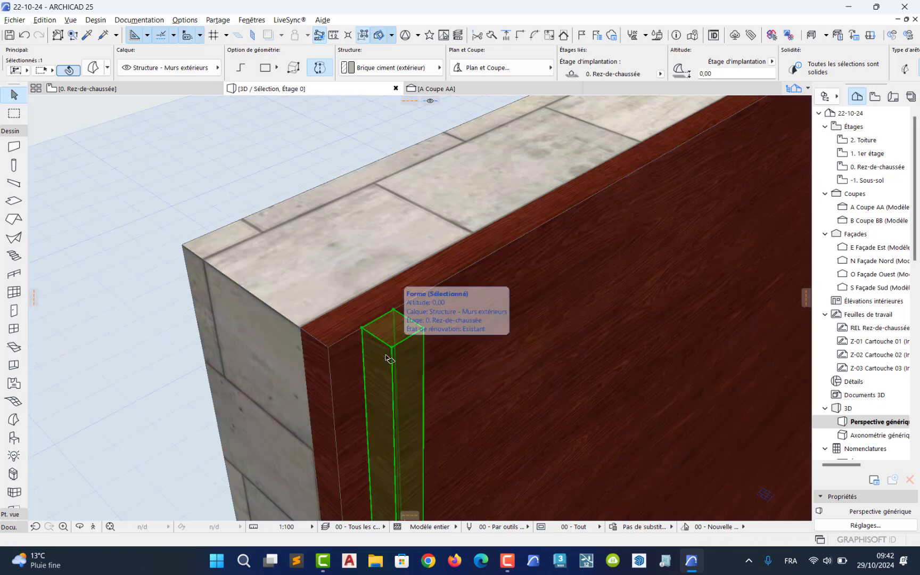
- Move the narrow mahogany post 4,00 at 90° into the cladding layer behind it, and deselect it
scroll(392, 346, up, 5)
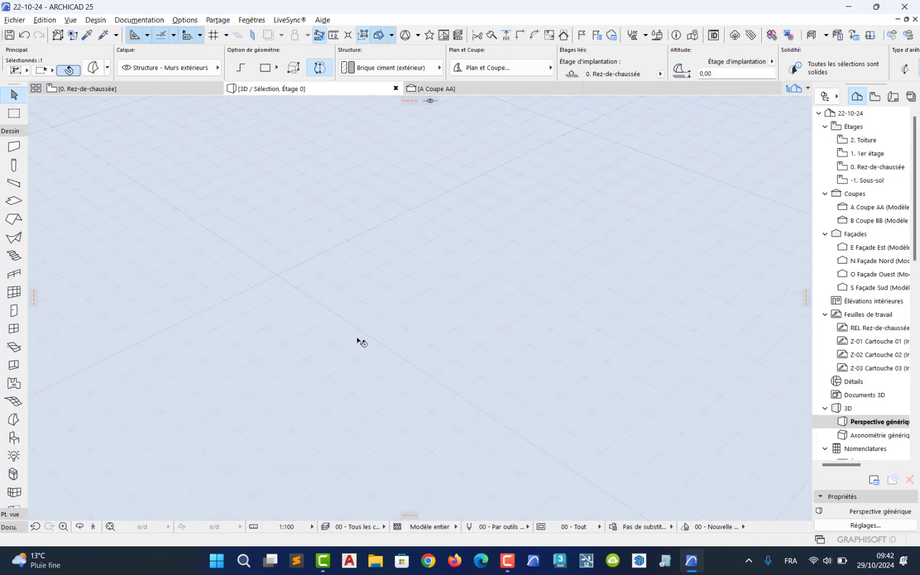
scroll(357, 343, down, 4)
middle_drag(334, 338, 400, 367)
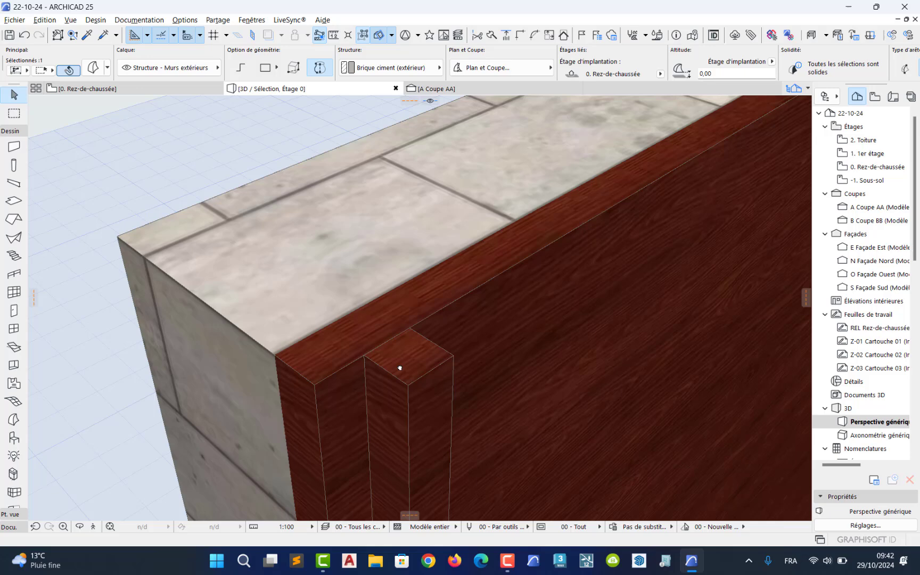
click(364, 357)
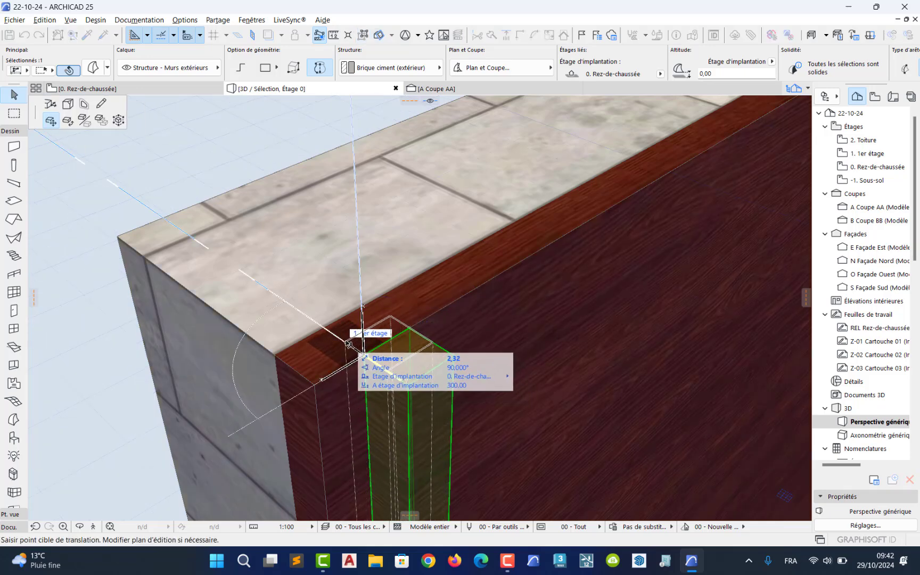
key(Tab)
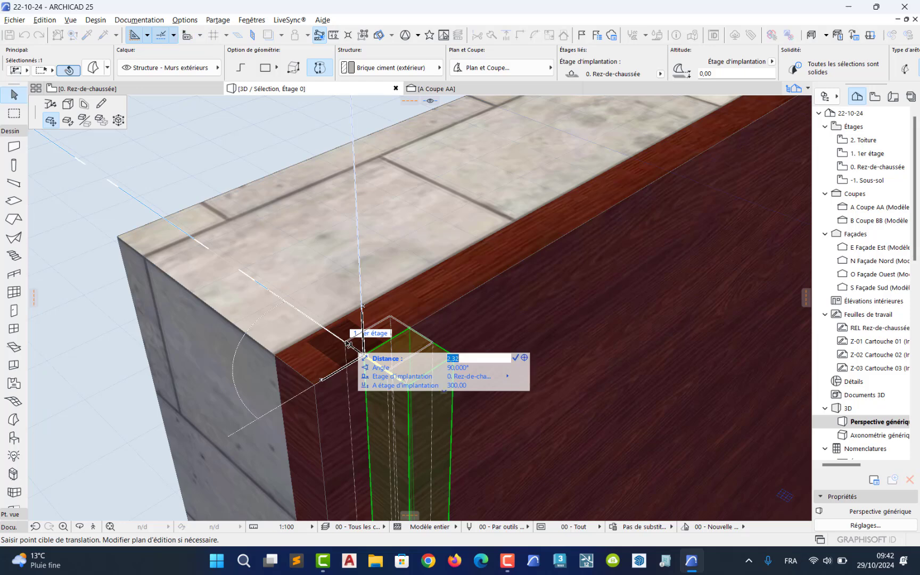
text(4)
key(Tab)
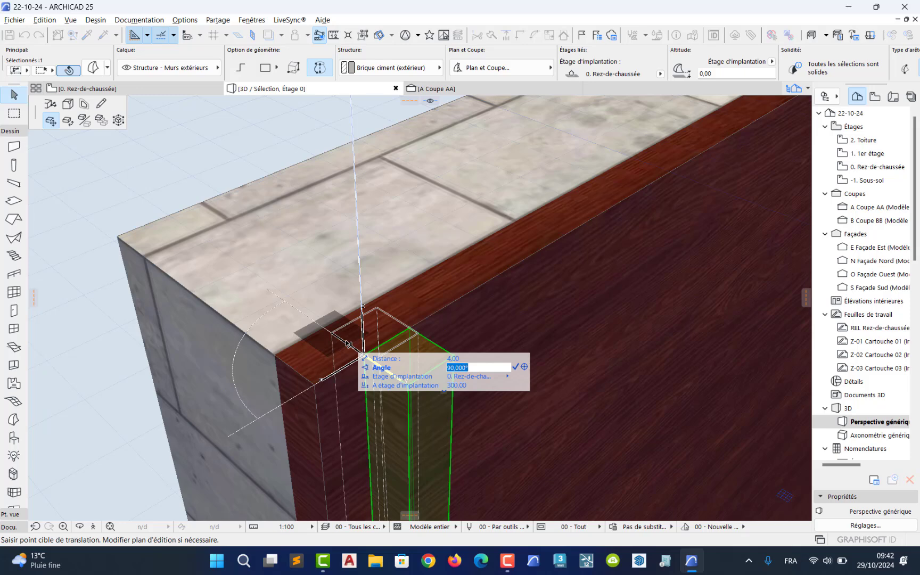
key(Return)
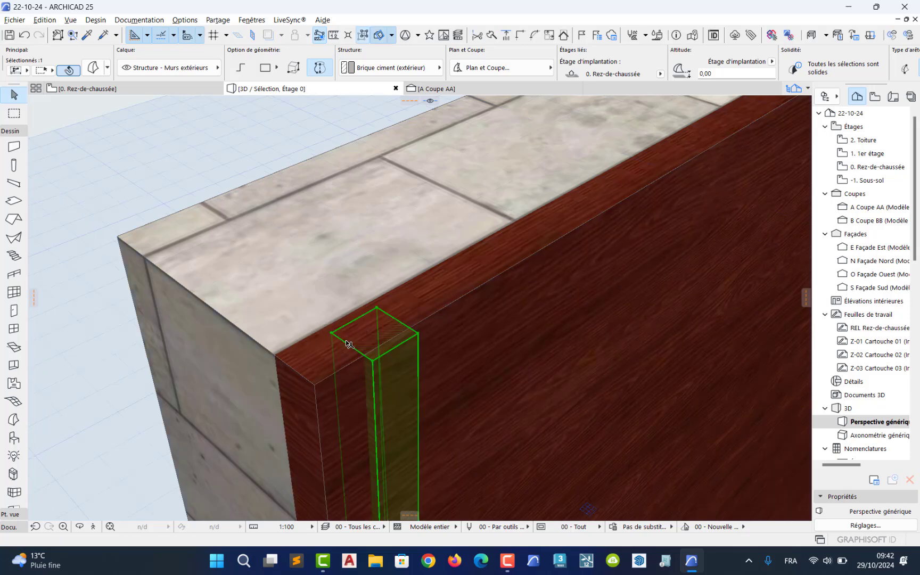
key(Escape)
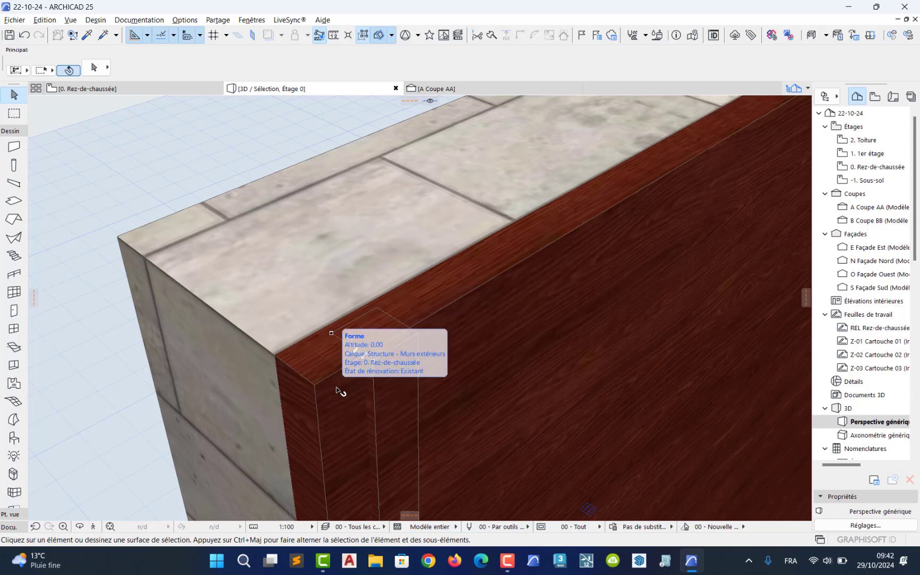
- Select the narrow post and the mahogany layer behind it, and show only these two morphs in 3D
middle_drag(371, 383, 283, 336)
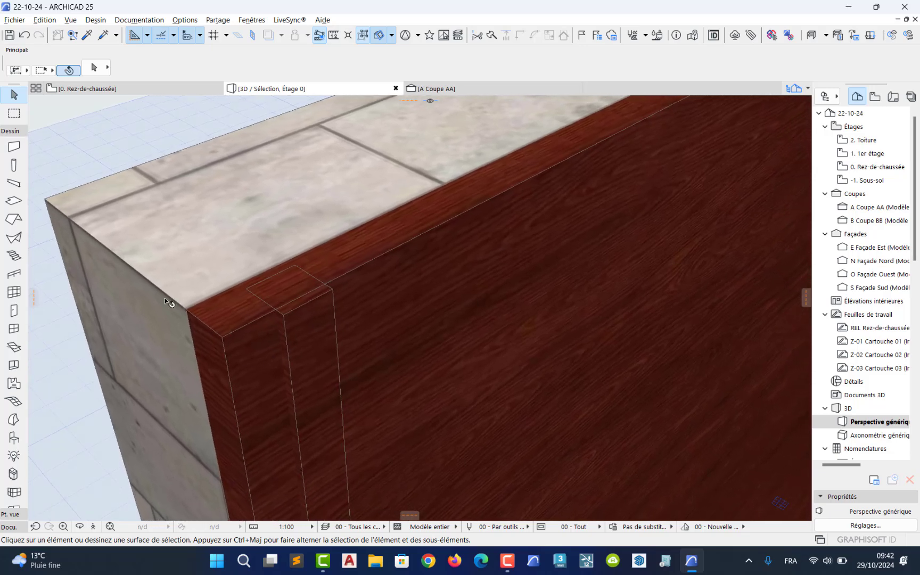
click(309, 345)
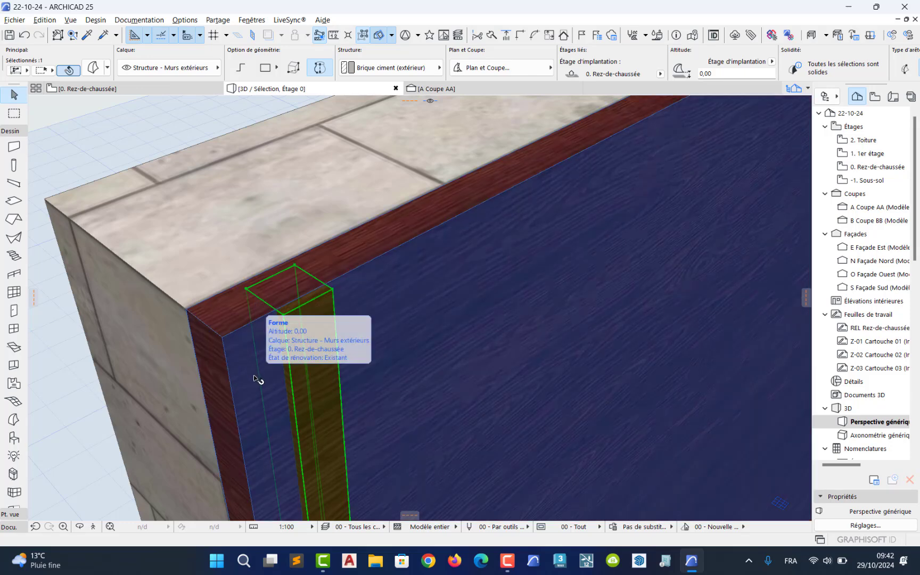
shift+click(258, 378)
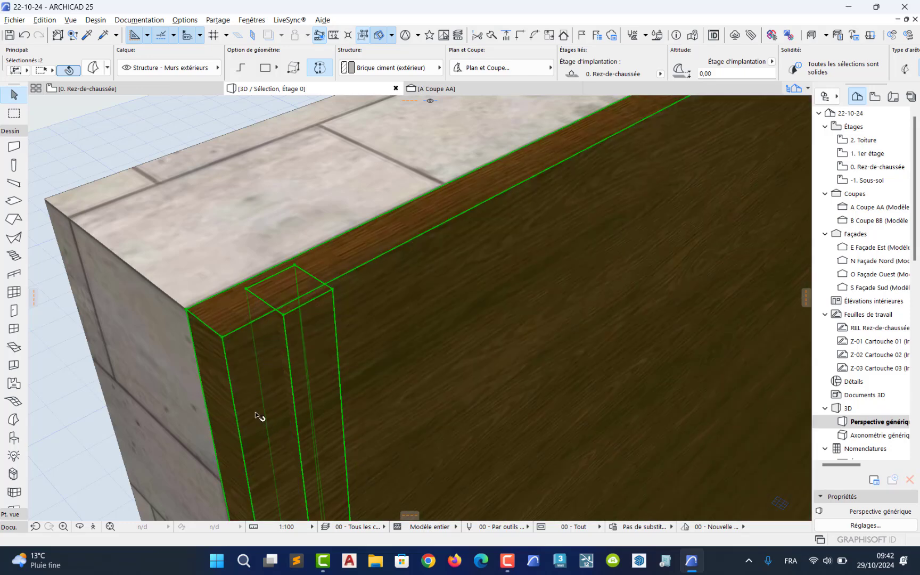
right_click(262, 422)
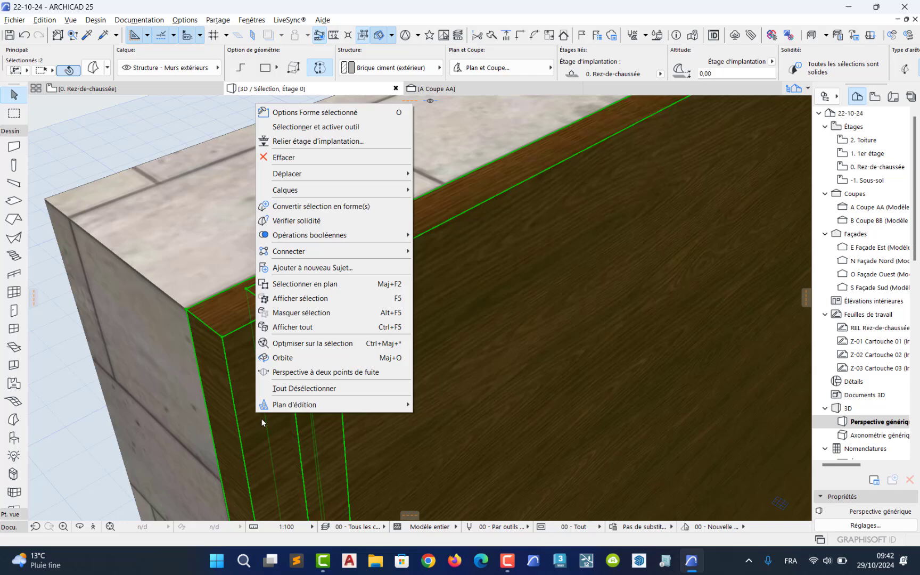
click(360, 298)
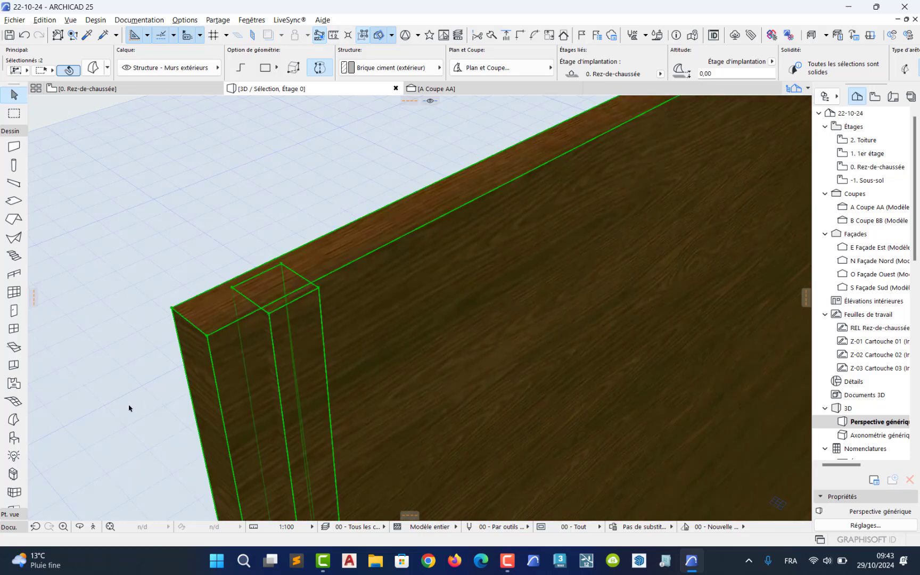
- Try a Boolean subtraction of the single narrow post from the mahogany cladding layer
click(135, 427)
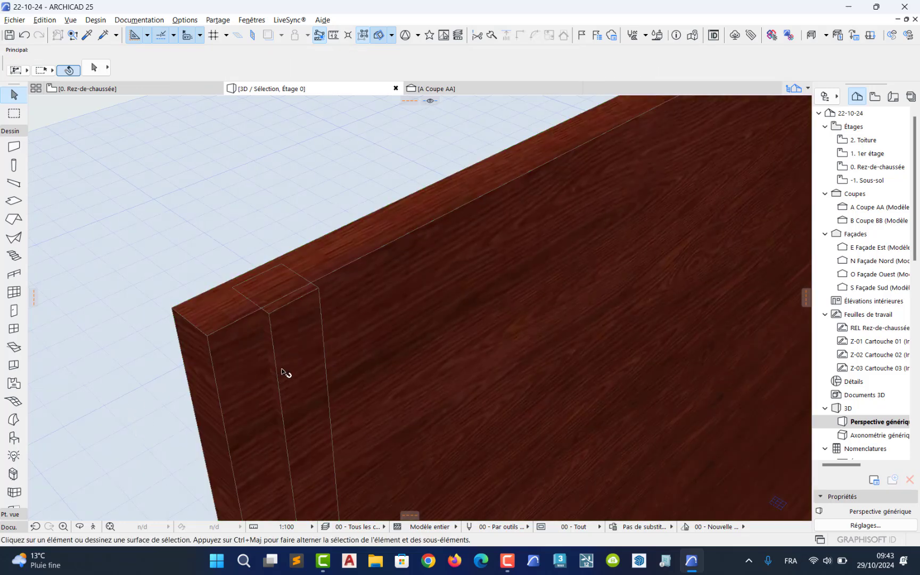
click(297, 358)
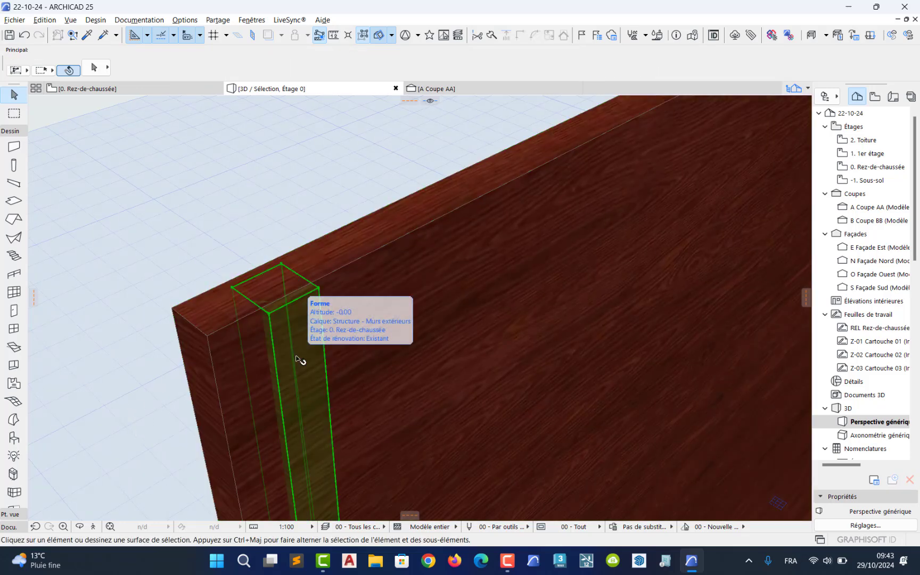
click(95, 20)
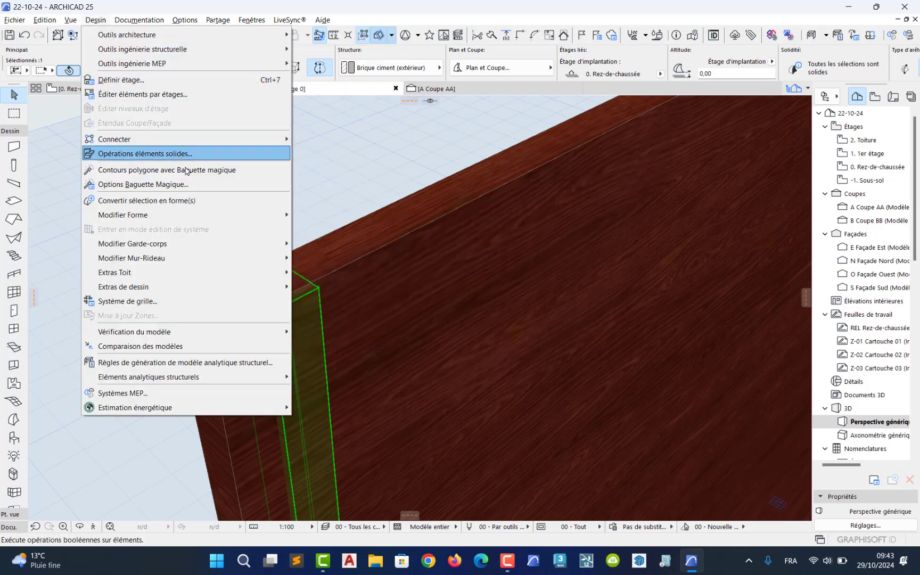
mouse_move(223, 219)
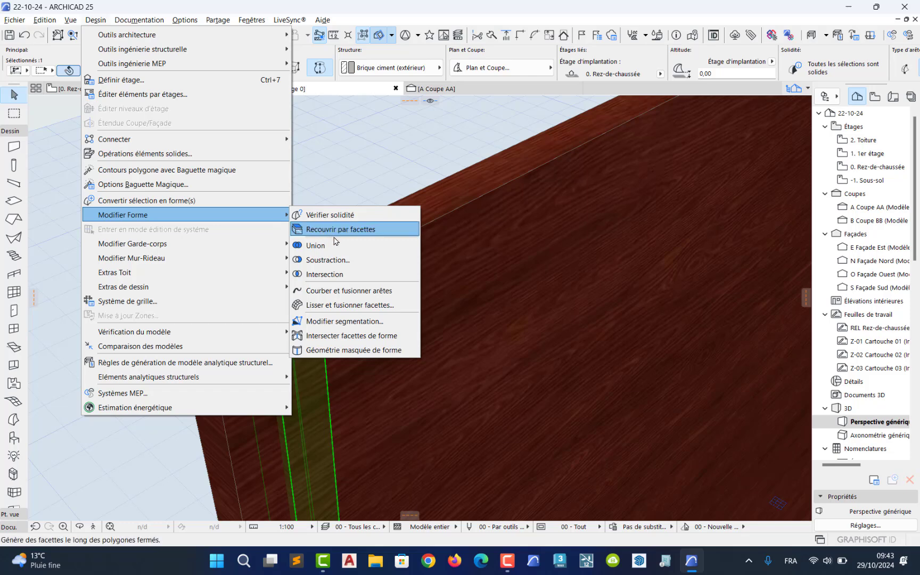
click(357, 261)
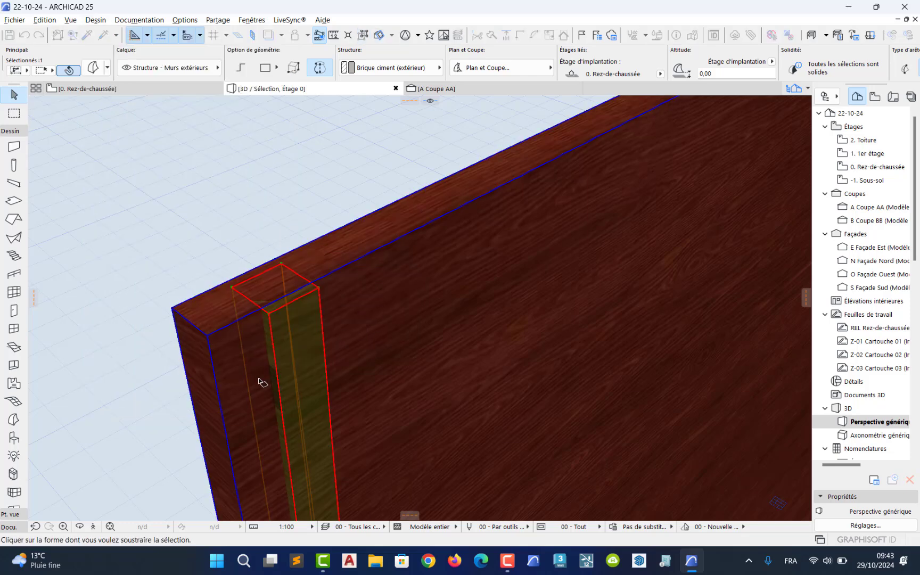
click(237, 378)
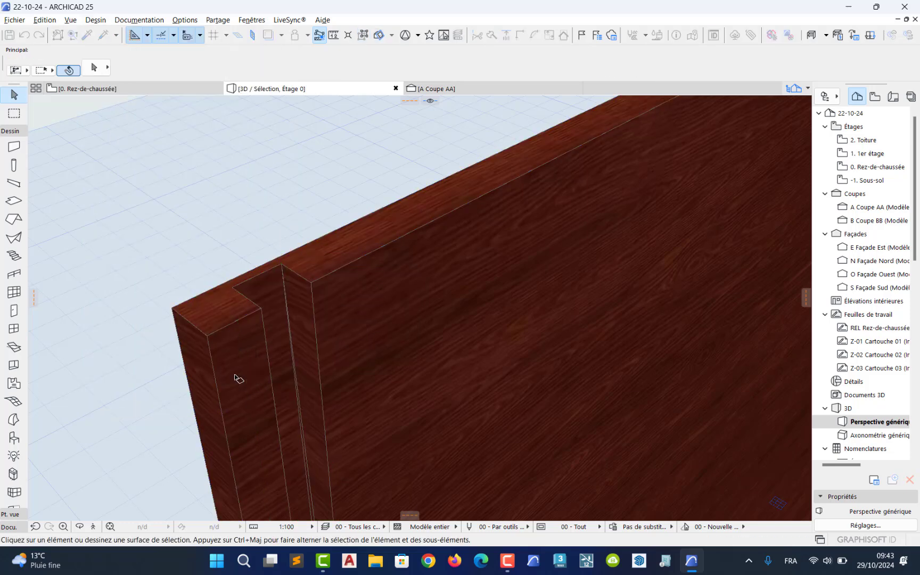
shift+middle_drag(144, 460, 147, 438)
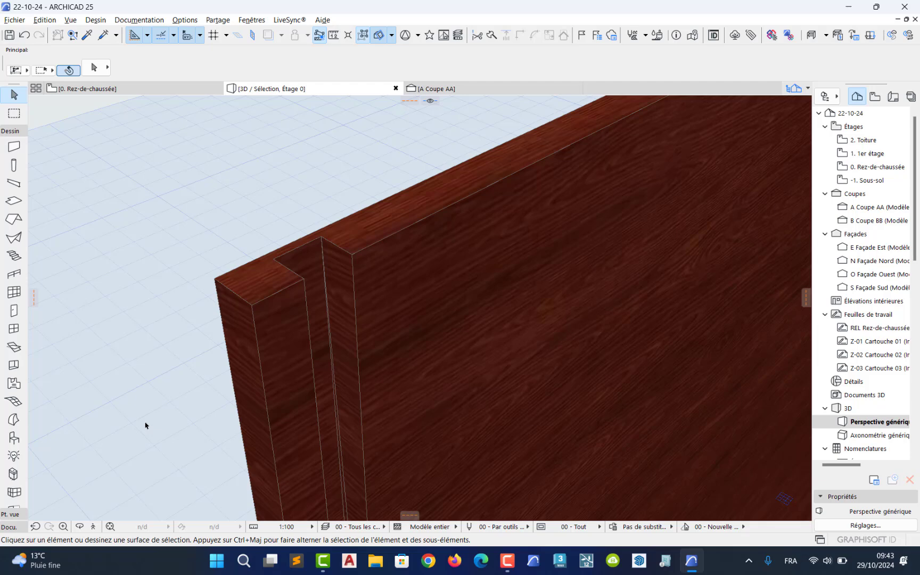
- Undo the subtraction of the narrow post from the cladding layer and deselect both morphs
key(ctrl+z)
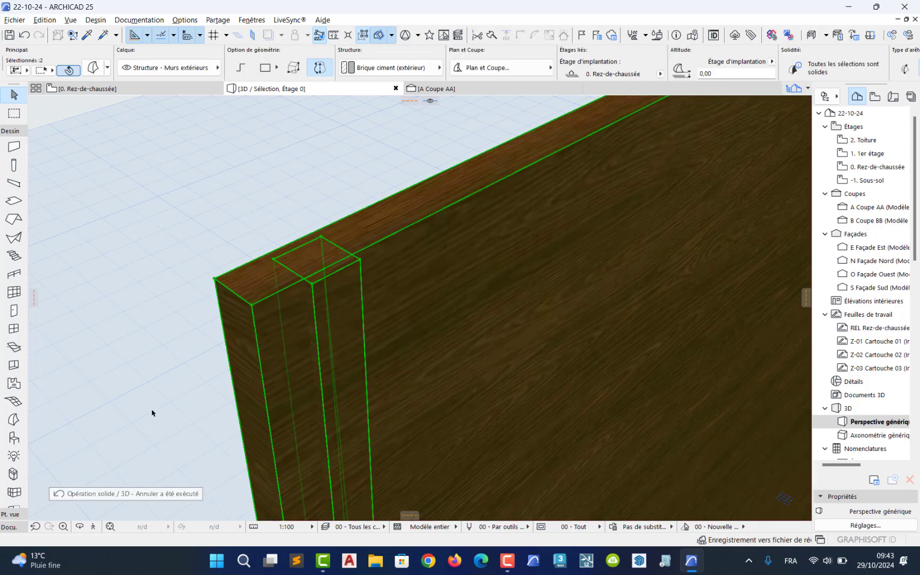
mouse_move(171, 406)
shift+middle_down()
mouse_move(154, 390)
mouse_move(154, 398)
shift+middle_up()
key(Escape)
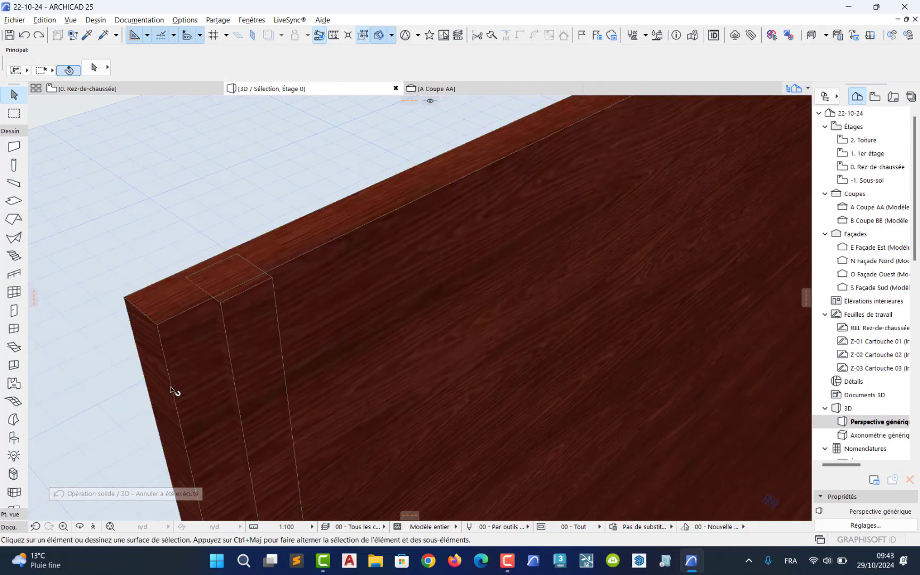
- Start a translation with multiple copies of the narrow post, using the Incrément et Propagation method without rotating the copies
click(245, 309)
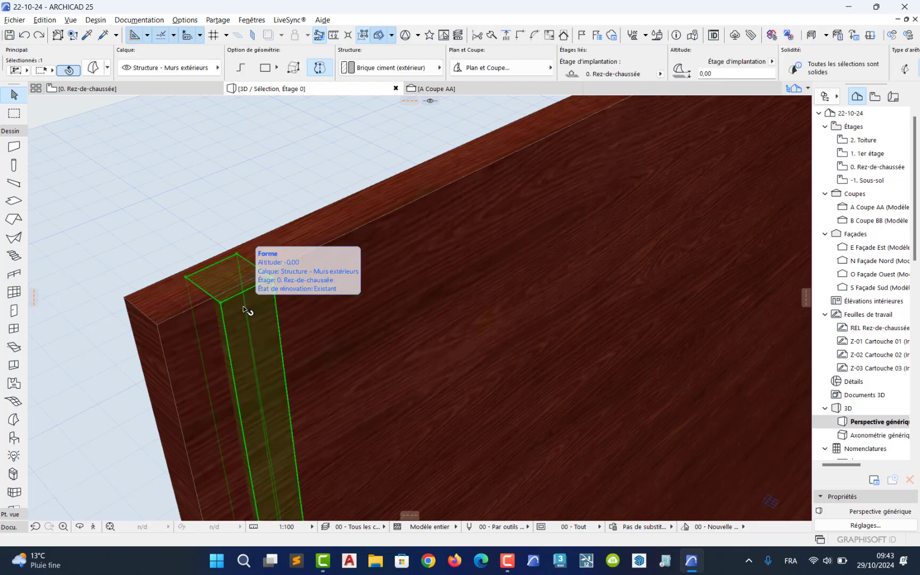
right_click(267, 288)
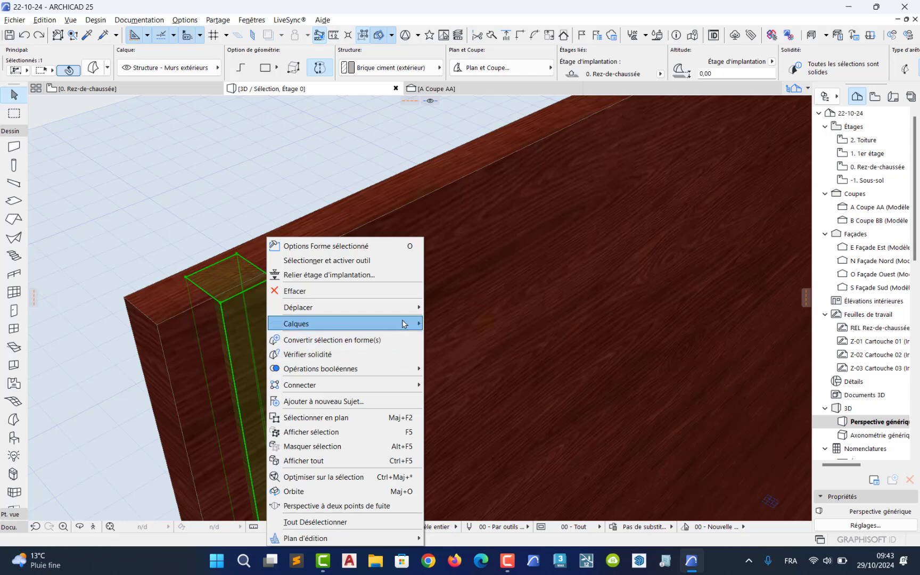
mouse_move(401, 309)
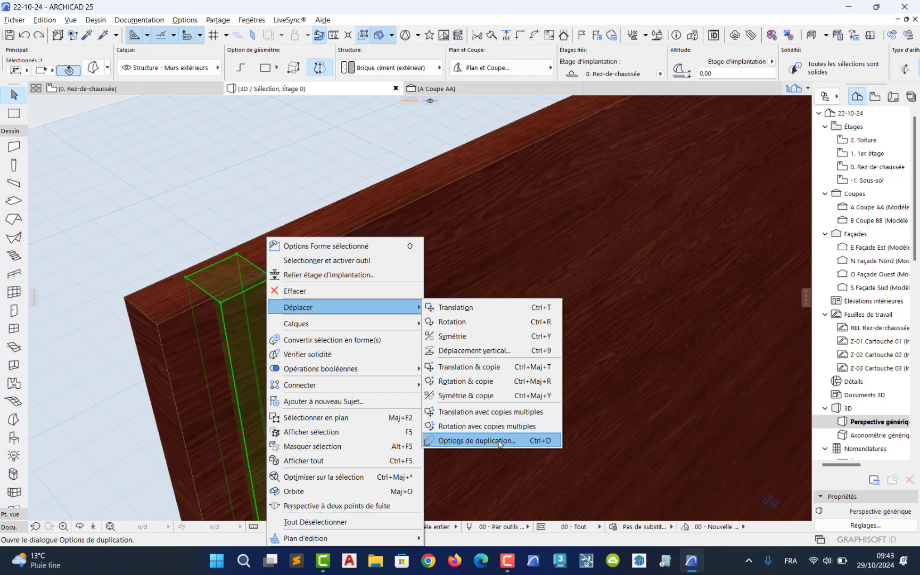
click(501, 441)
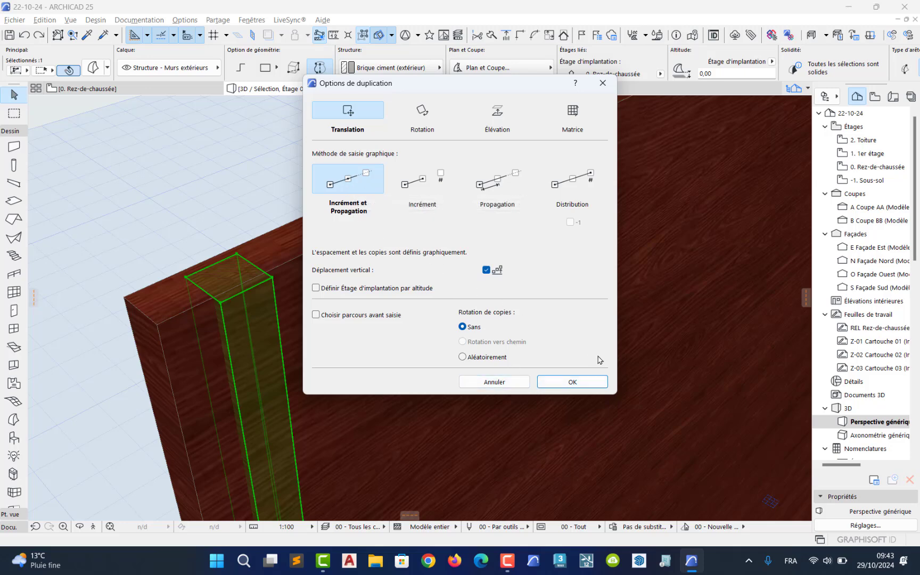
click(573, 381)
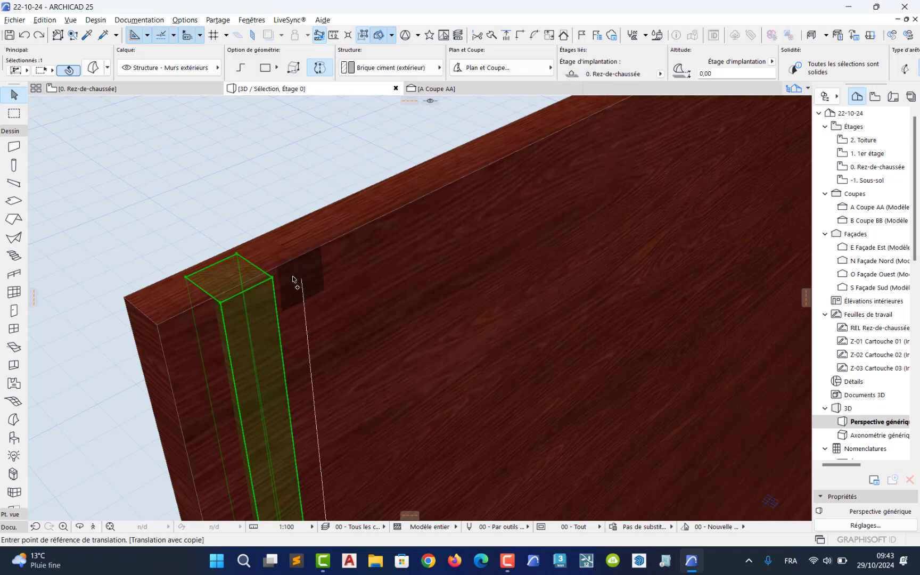
- Set the copy increment to 10 at 180° along the cladding's top edge, measured from the post's upper outer corner
middle_drag(280, 279, 275, 323)
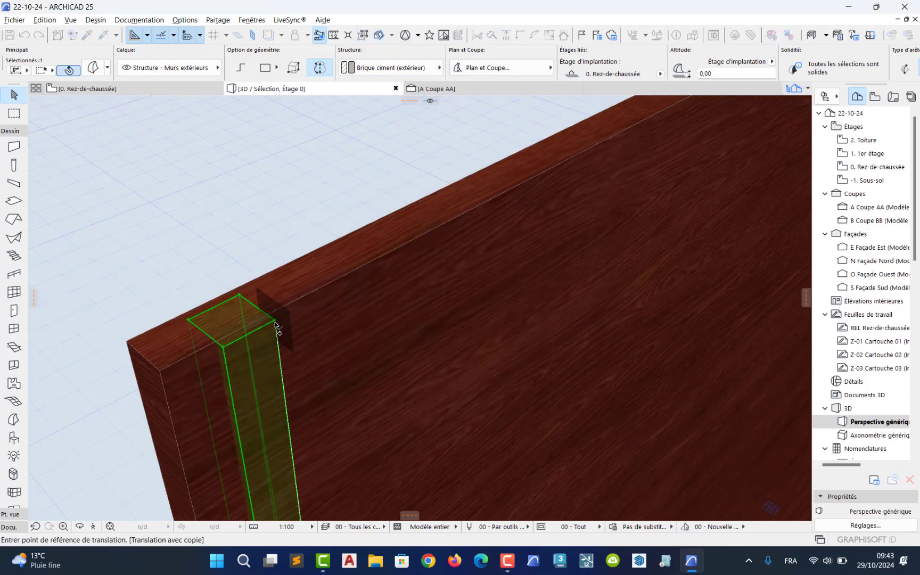
click(274, 320)
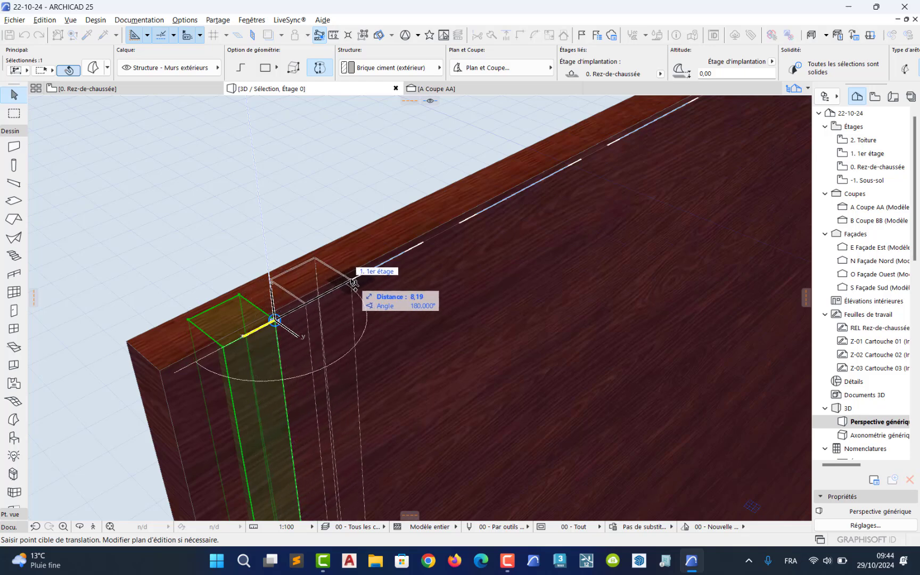
key(Tab)
text(1)
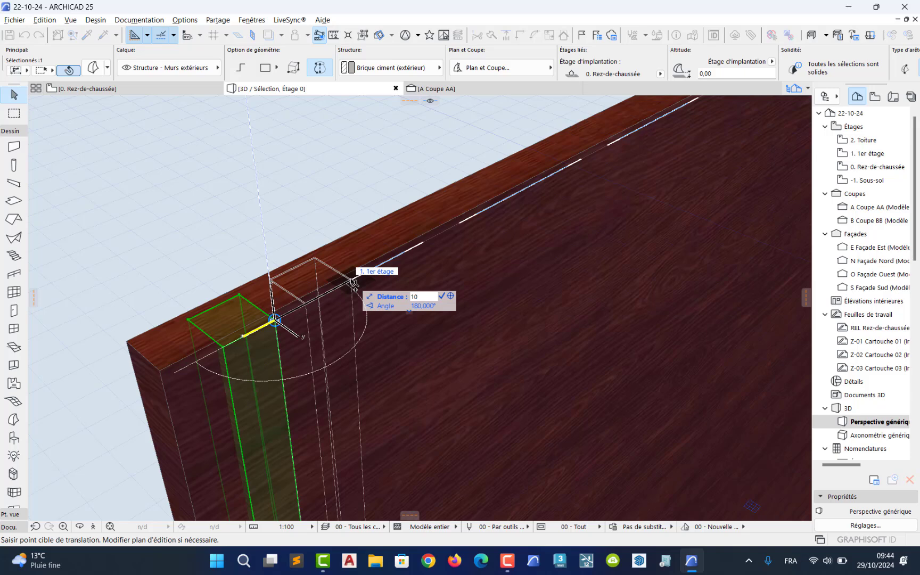
key(Return)
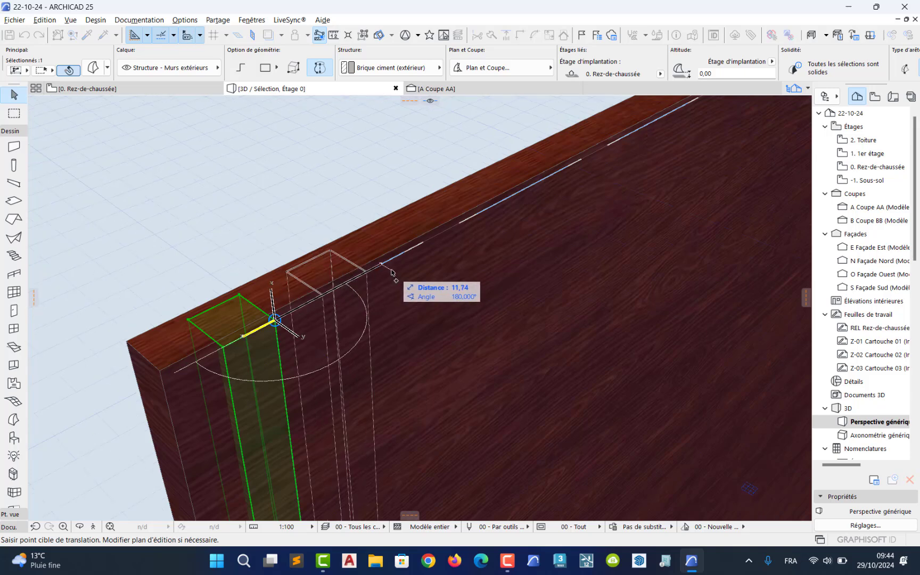
- Spread the post copies along the cladding's top edge up to the wall's far end, and deselect them
middle_drag(386, 289, 316, 394)
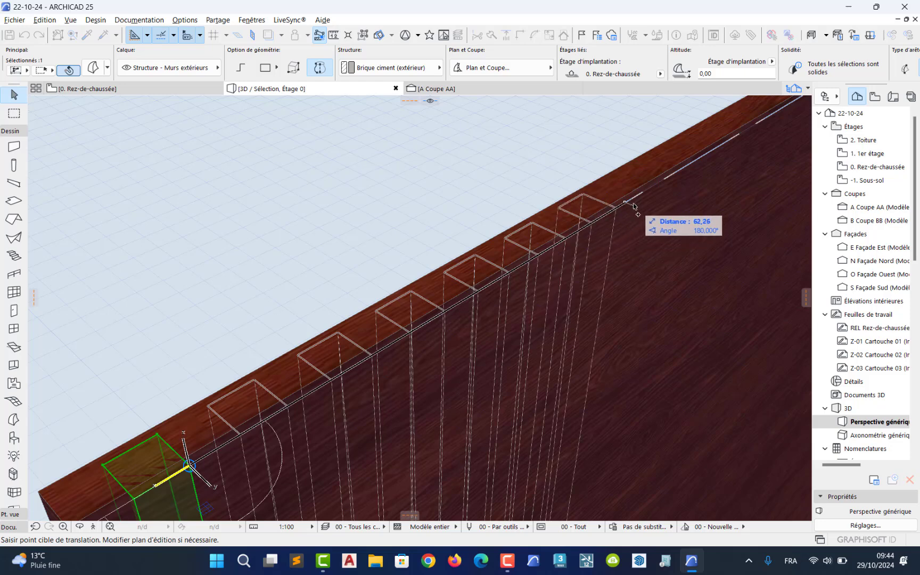
scroll(471, 326, up, 3)
scroll(467, 331, down, 5)
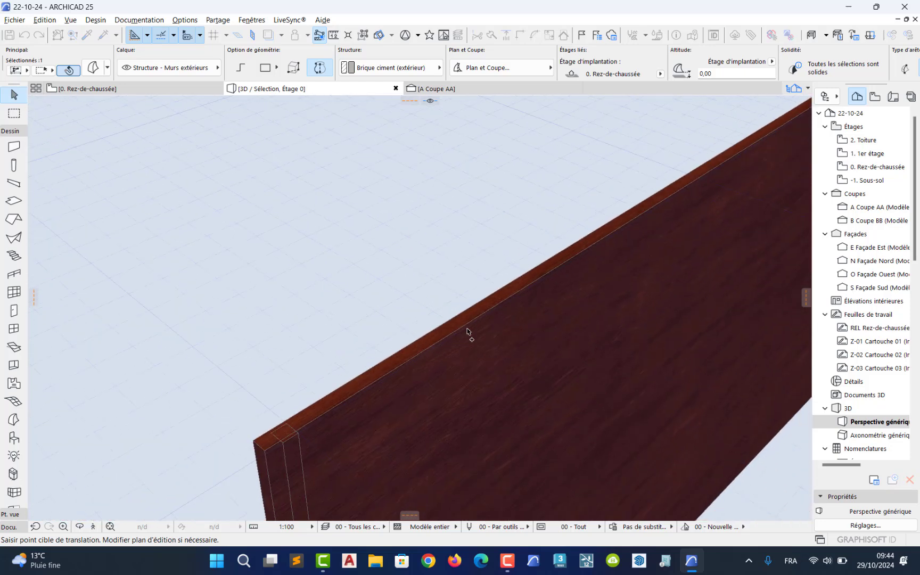
middle_drag(650, 232, 344, 371)
middle_drag(557, 257, 311, 408)
middle_drag(400, 336, 360, 378)
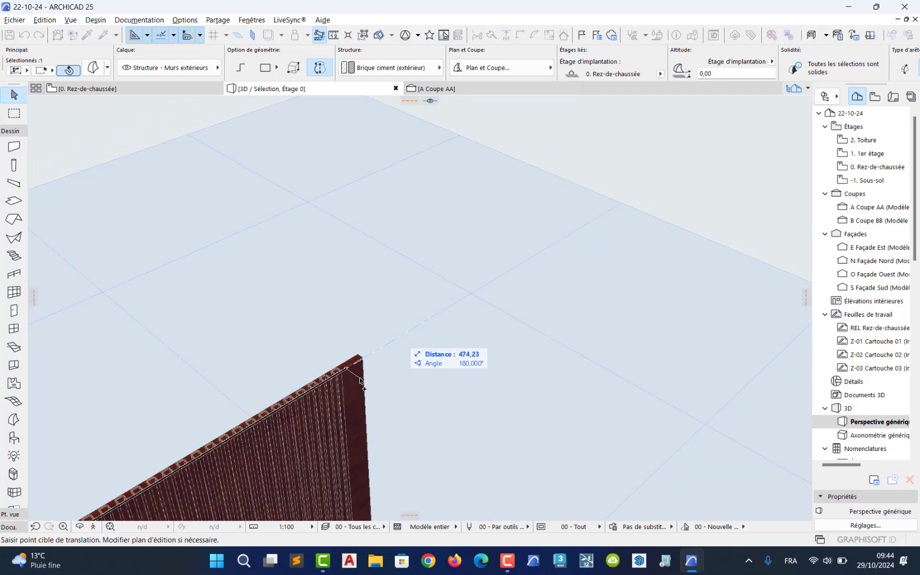
scroll(360, 378, up, 3)
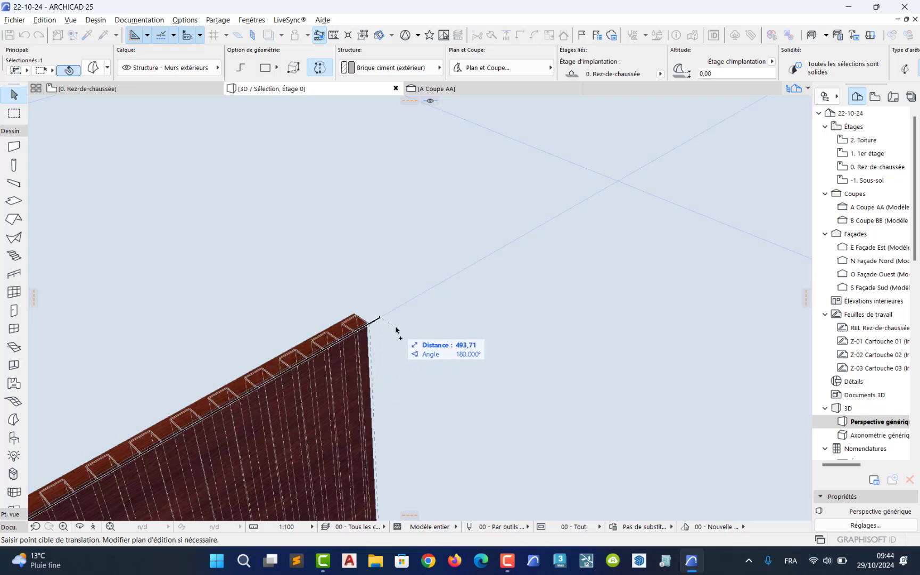
key(Tab)
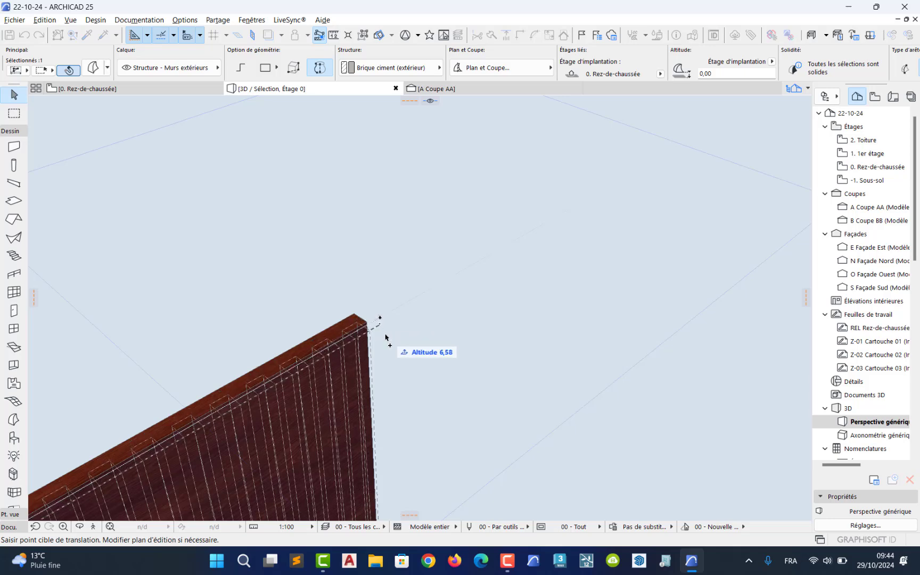
key(Return)
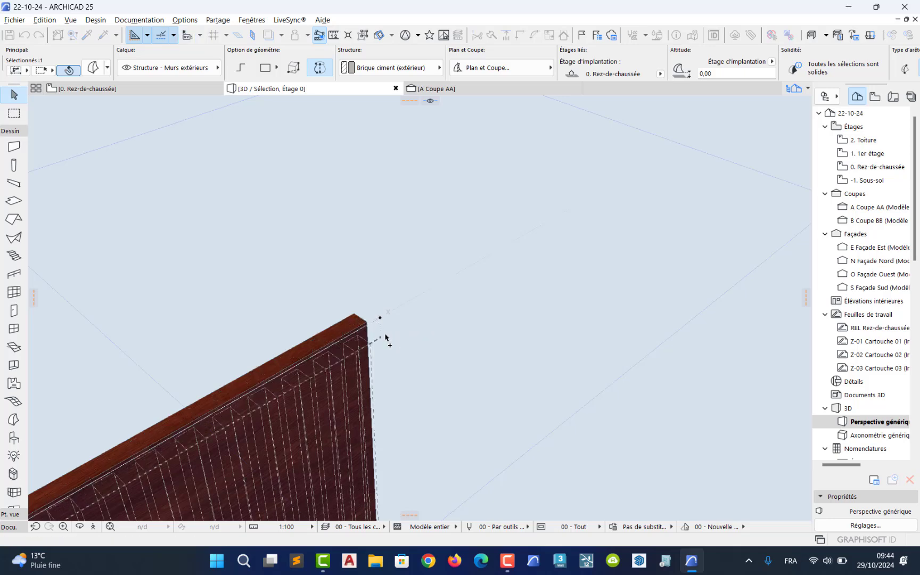
middle_drag(269, 404, 443, 282)
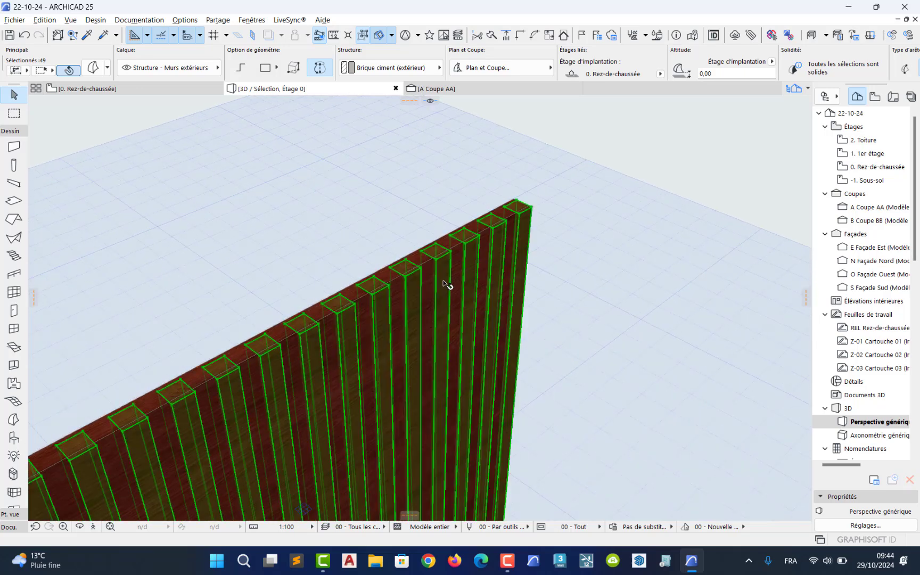
key(Escape)
- Select all the narrow posts along the cladding, leaving the cladding layer itself out of the selection
middle_drag(327, 383, 454, 269)
scroll(369, 347, down, 8)
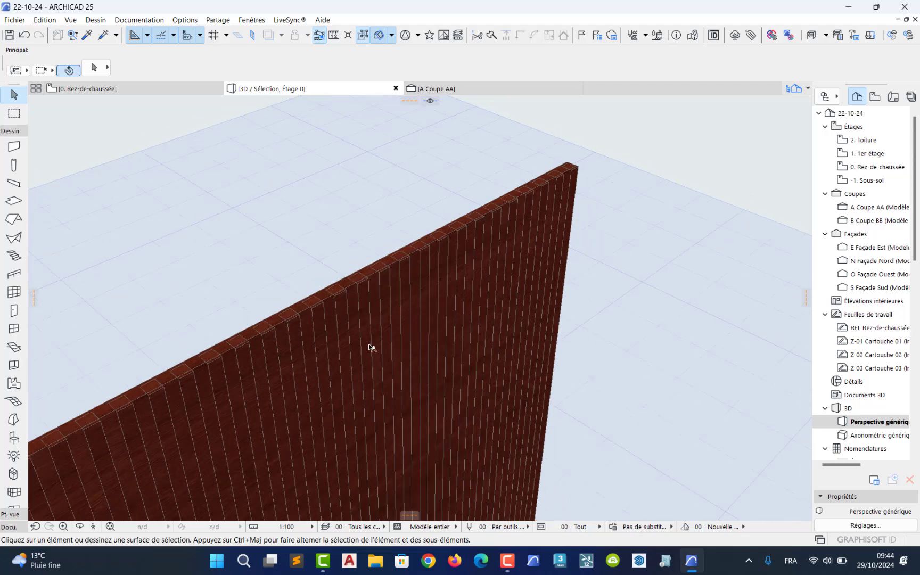
scroll(292, 401, down, 3)
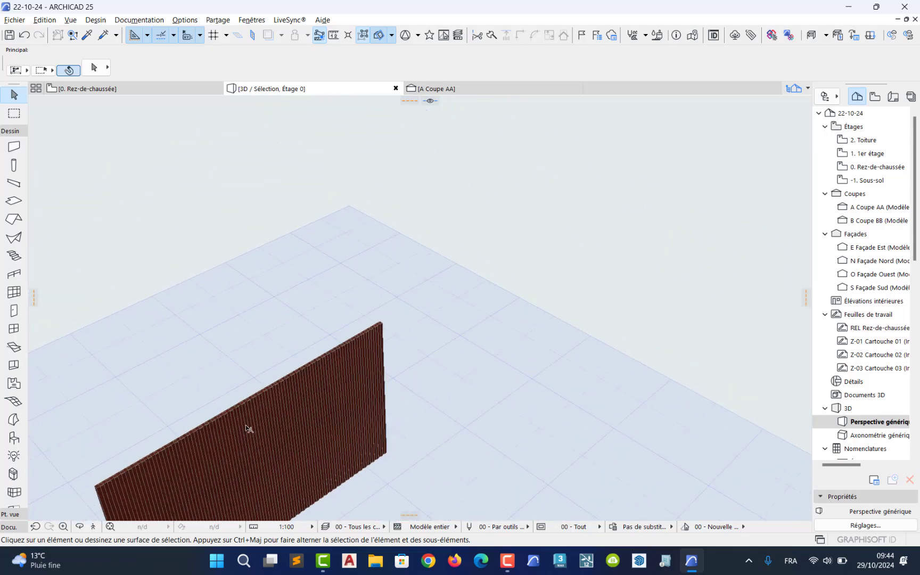
middle_drag(247, 427, 394, 255)
drag(489, 152, 163, 483)
scroll(186, 326, up, 5)
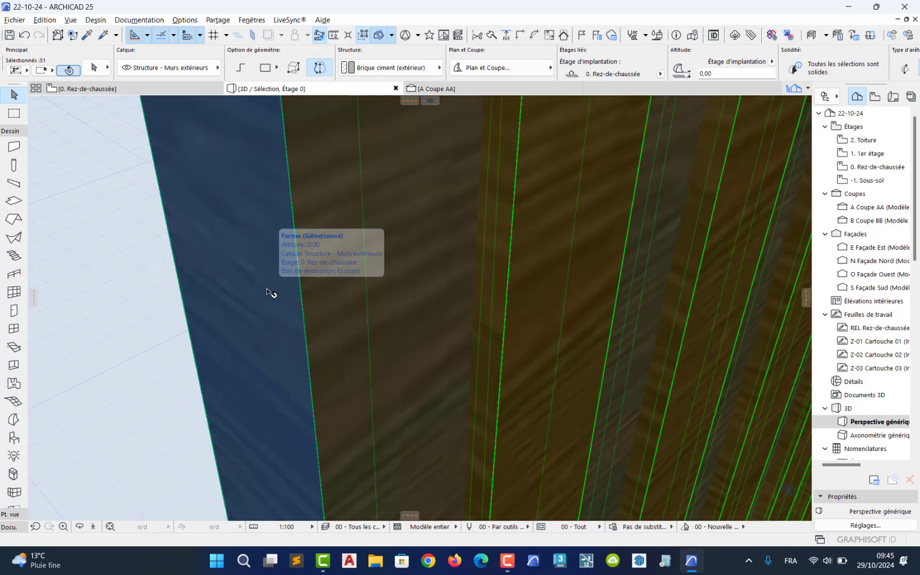
shift+click(276, 292)
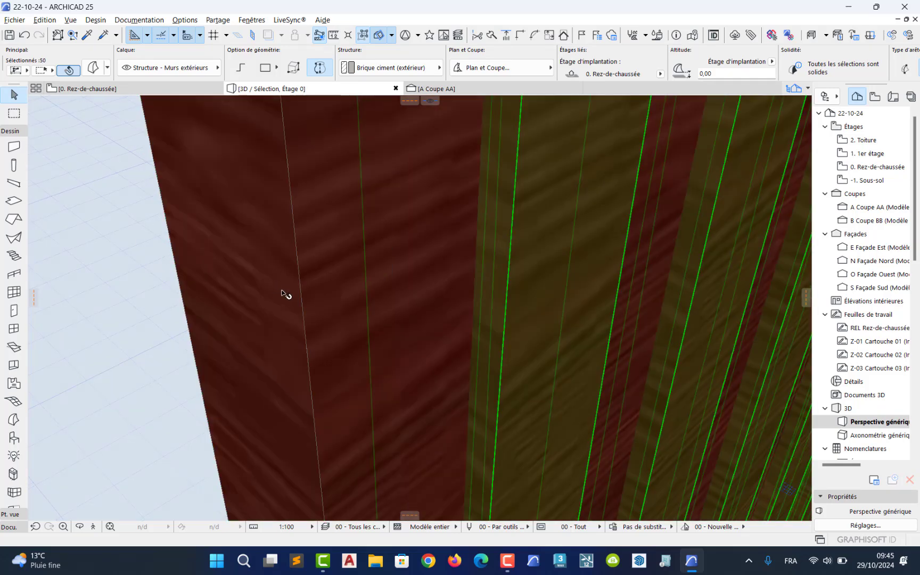
- Subtract all the selected posts from the mahogany cladding layer with a Boolean operation to cut the vertical grooves
scroll(283, 294, down, 3)
scroll(322, 290, down, 5)
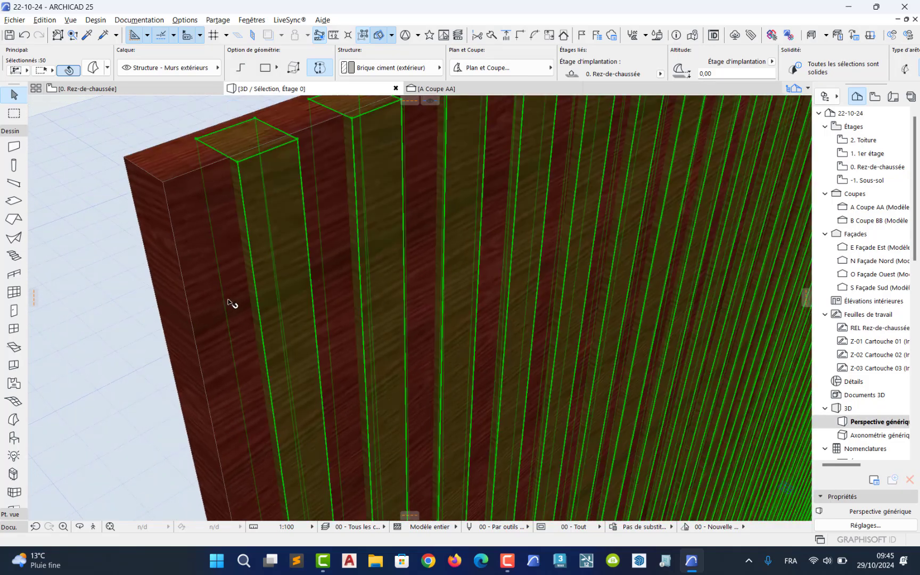
scroll(232, 304, down, 3)
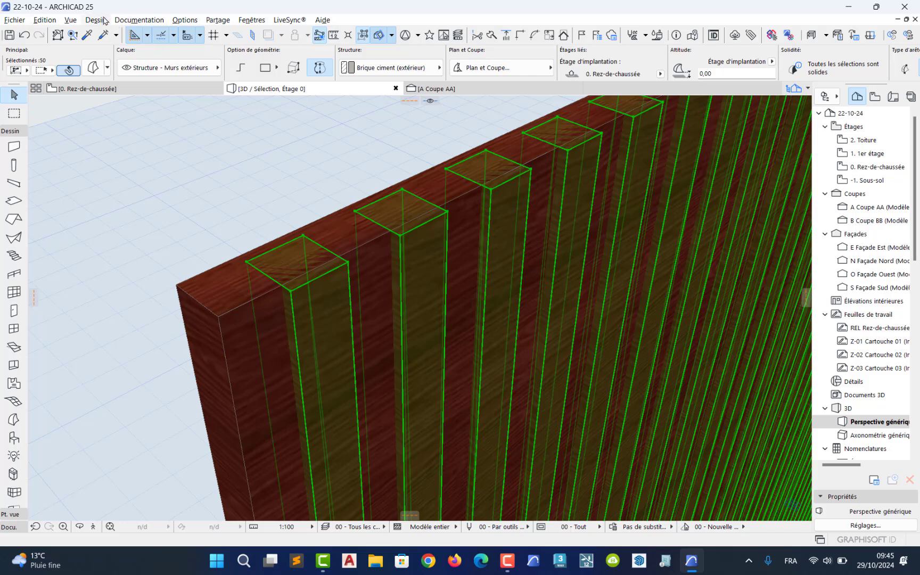
click(104, 20)
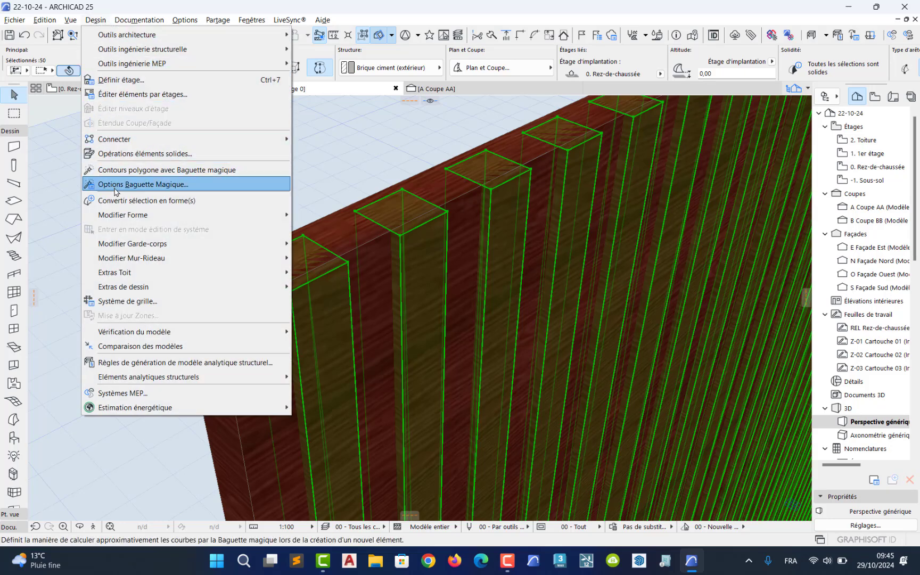
mouse_move(255, 215)
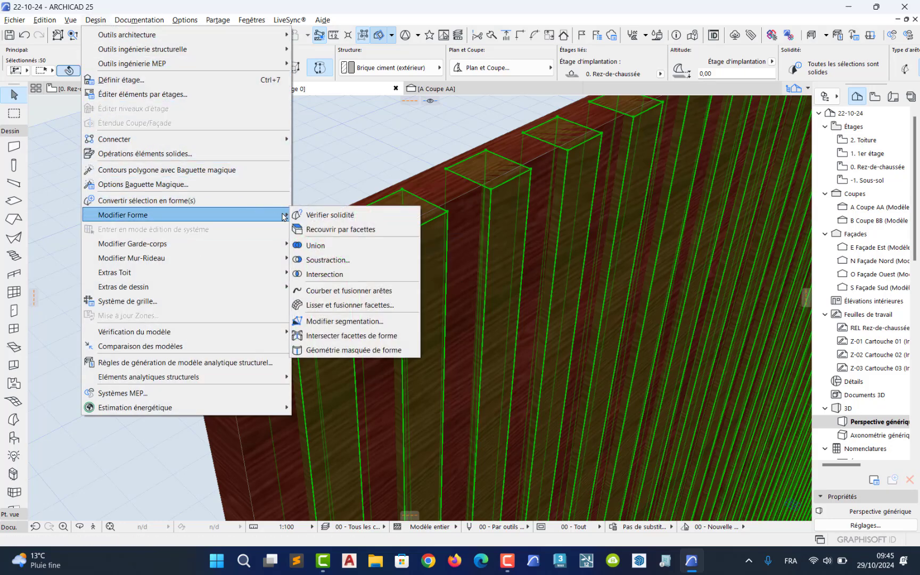
click(327, 260)
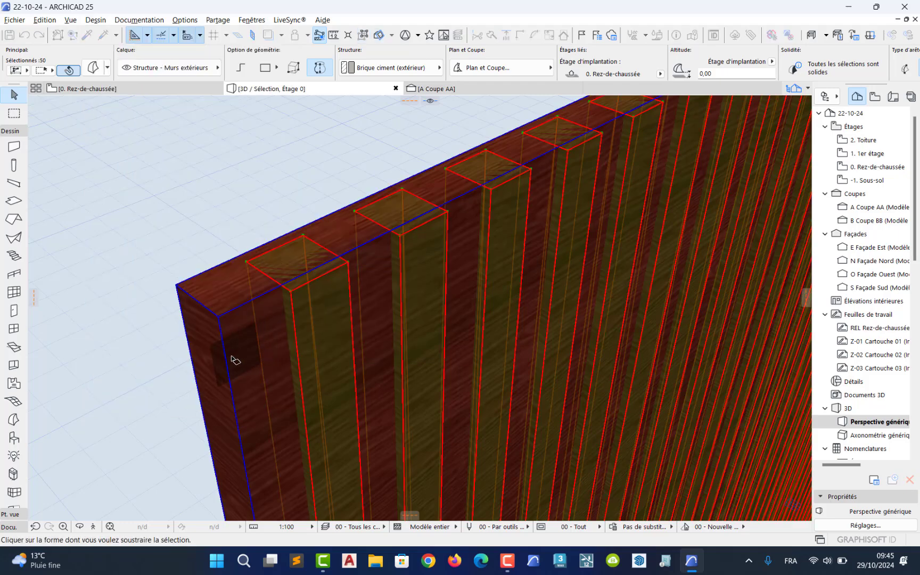
click(236, 373)
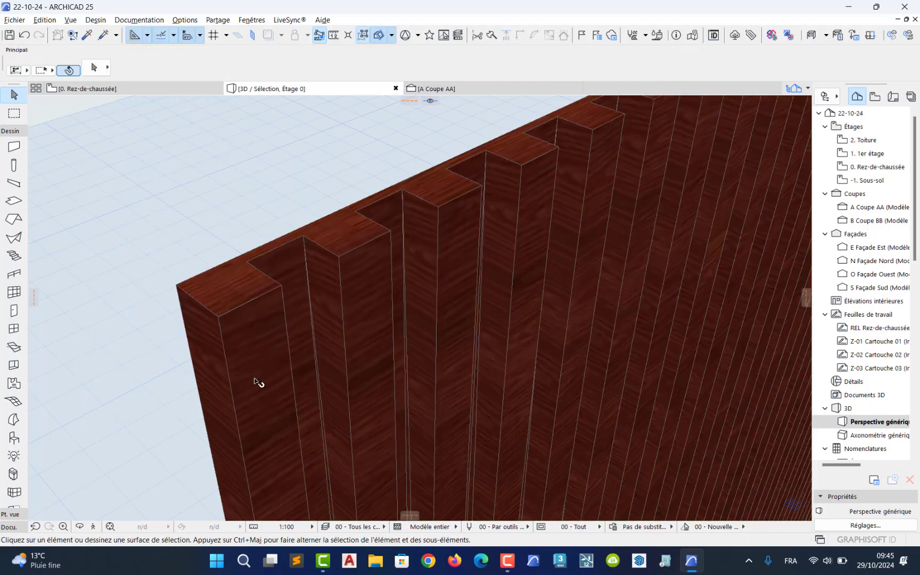
- Show all elements of the model in the 3D view again and frame the grooved mahogany cladding within its room
scroll(252, 353, down, 6)
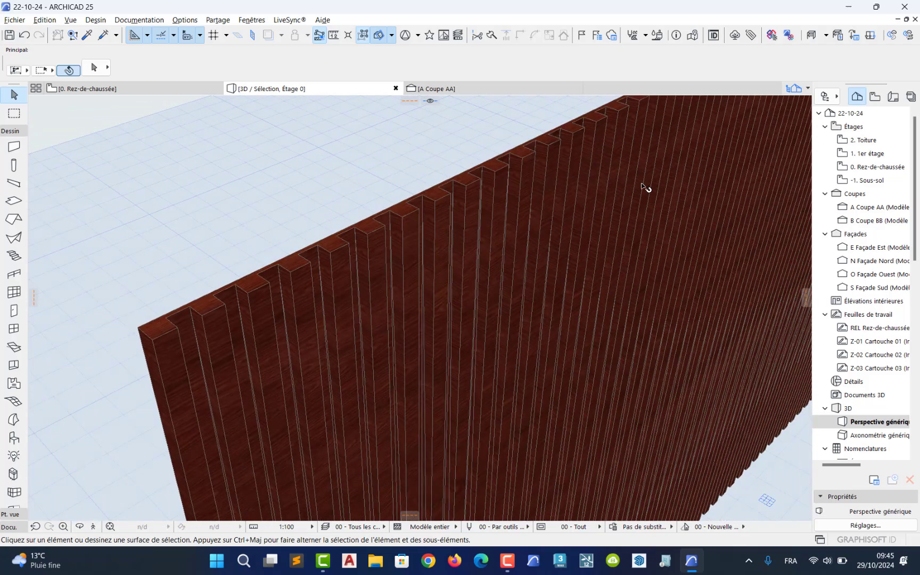
drag(645, 186, 309, 357)
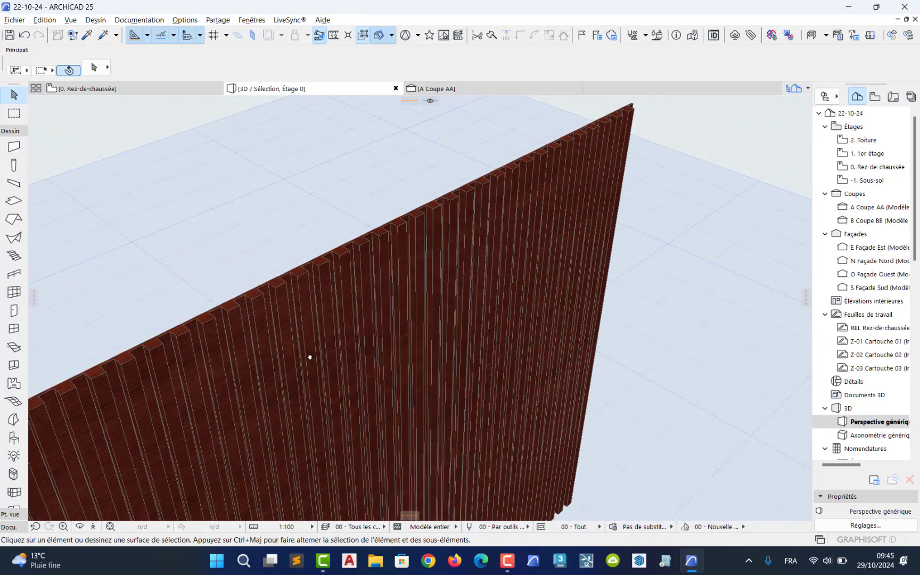
right_click(343, 167)
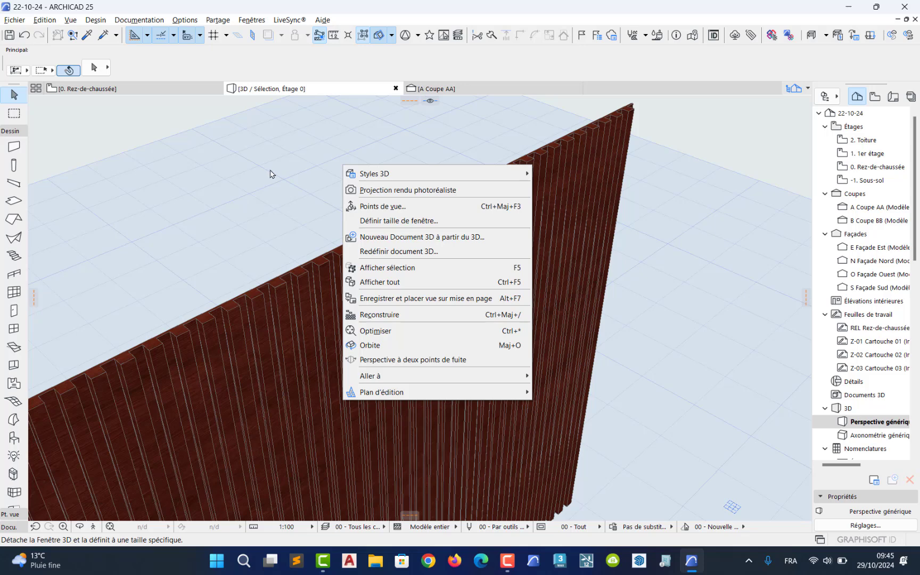
key(Escape)
right_click(735, 195)
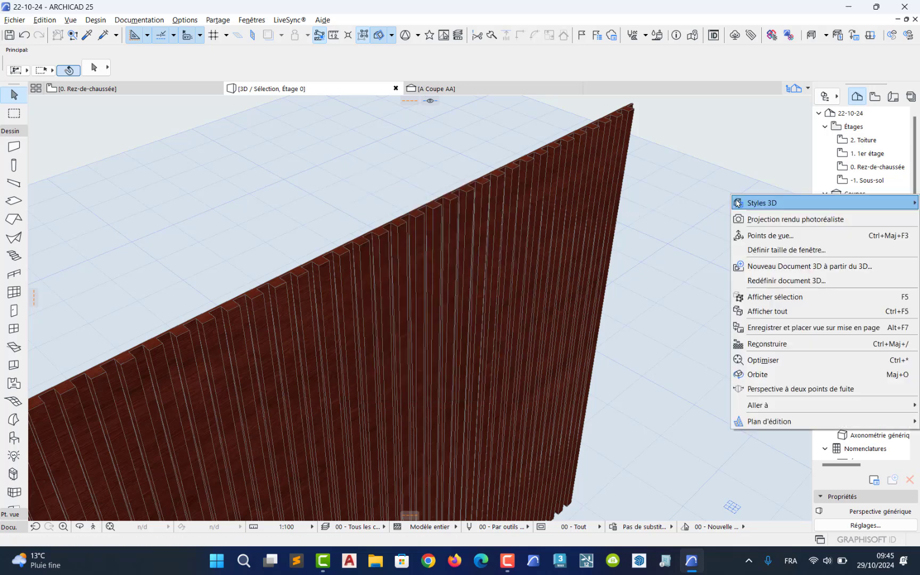
right_click(655, 137)
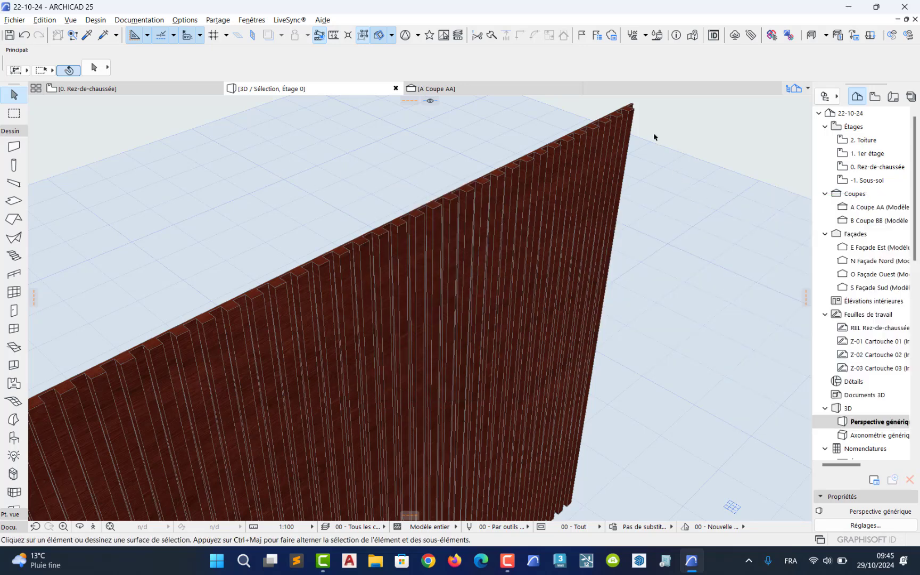
right_click(645, 137)
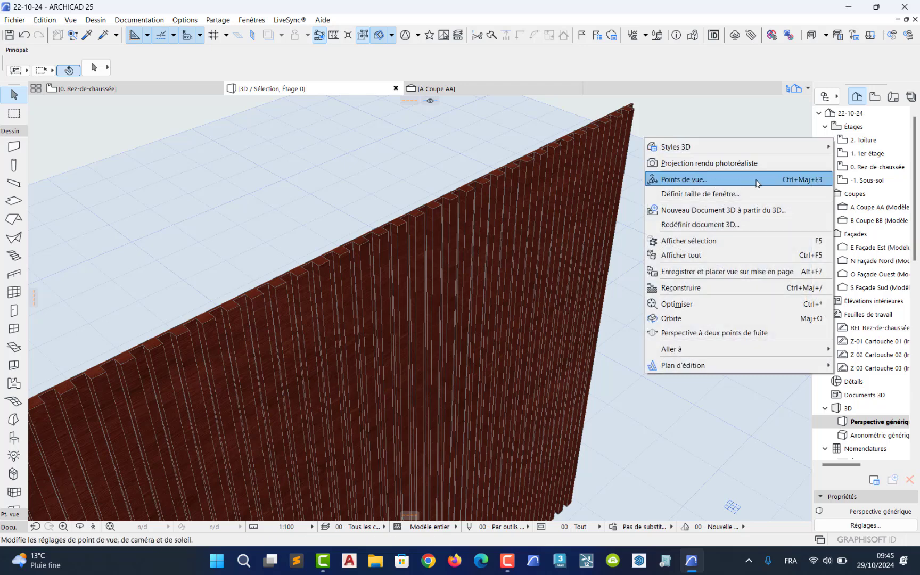
click(744, 115)
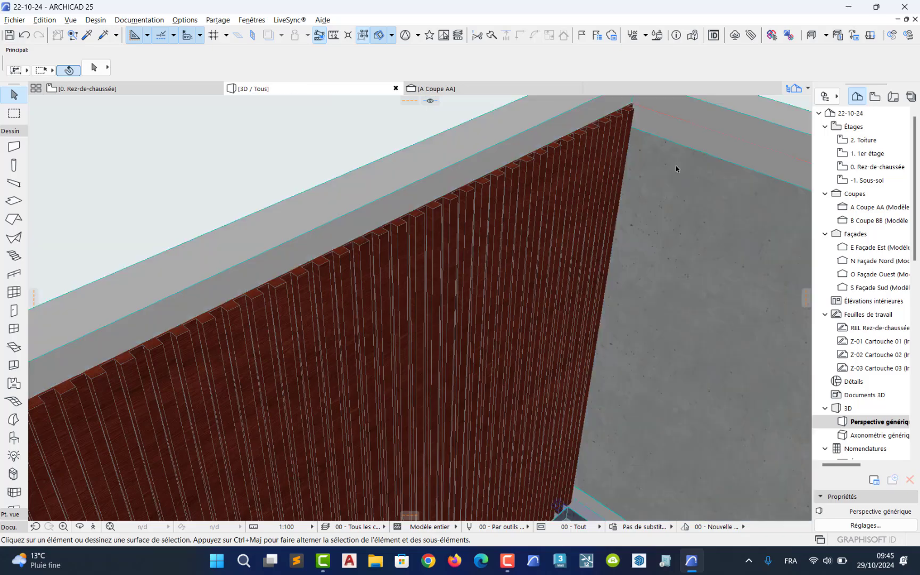
drag(625, 239, 511, 289)
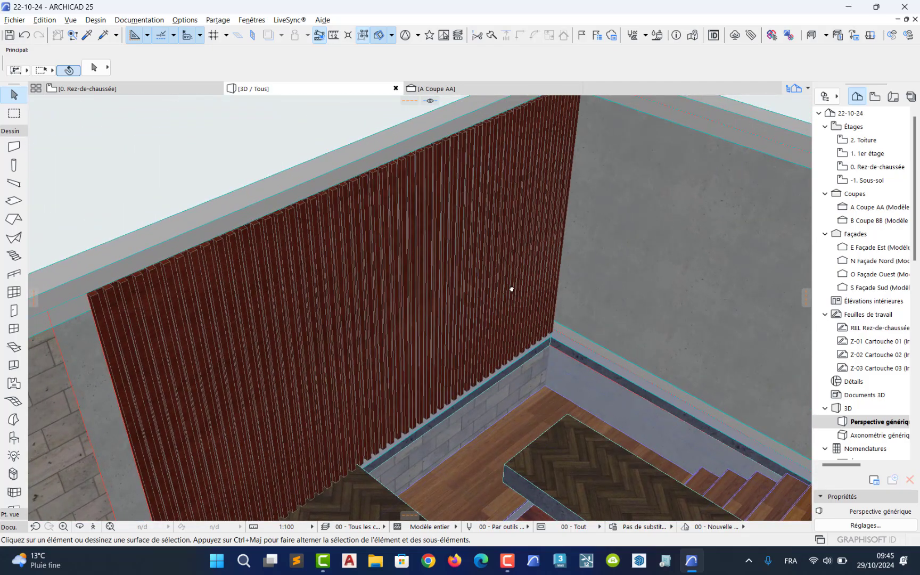
scroll(511, 289, down, 5)
middle_drag(520, 342, 461, 323)
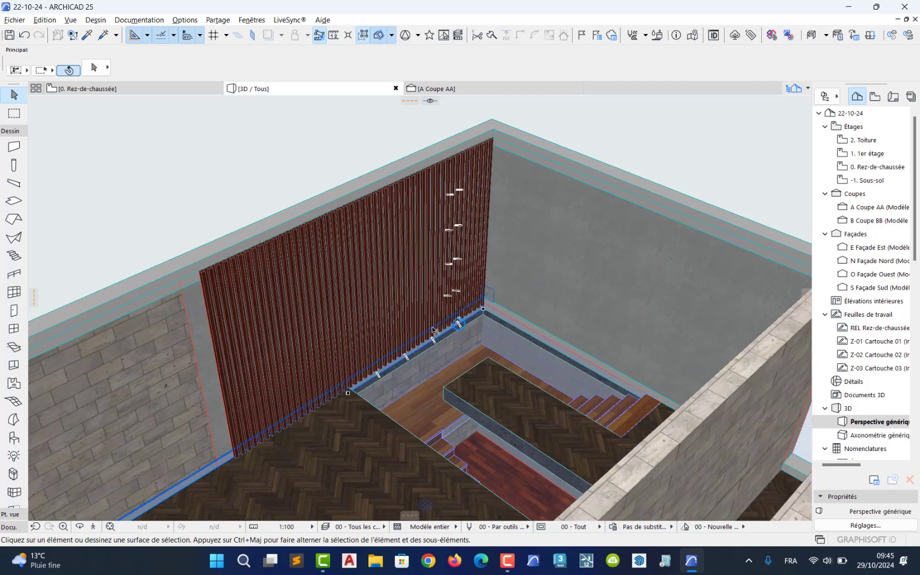
middle_drag(425, 312, 330, 221)
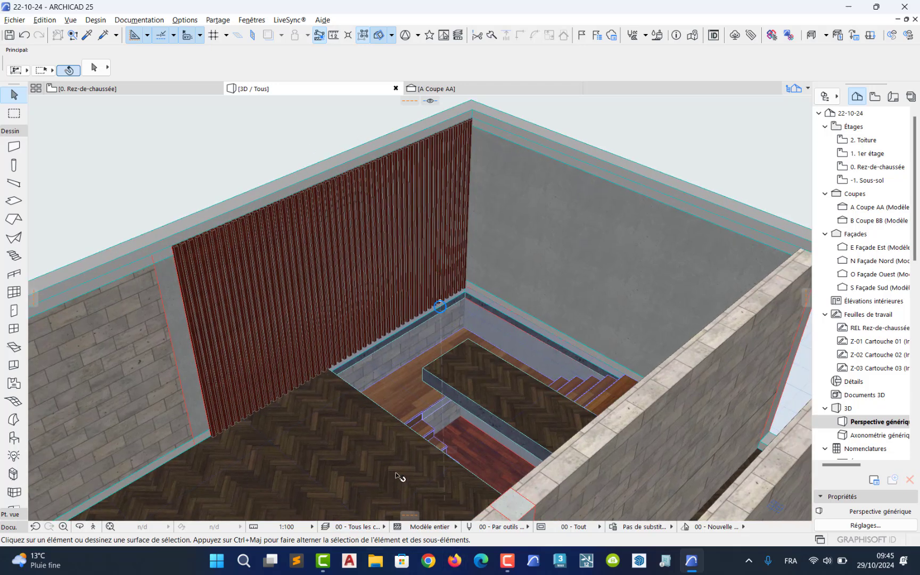
mouse_move(510, 566)
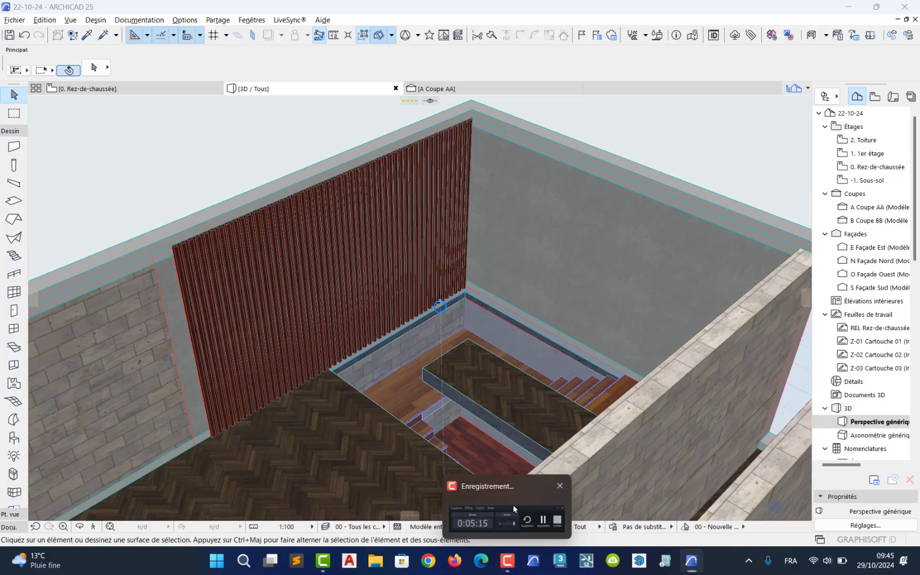